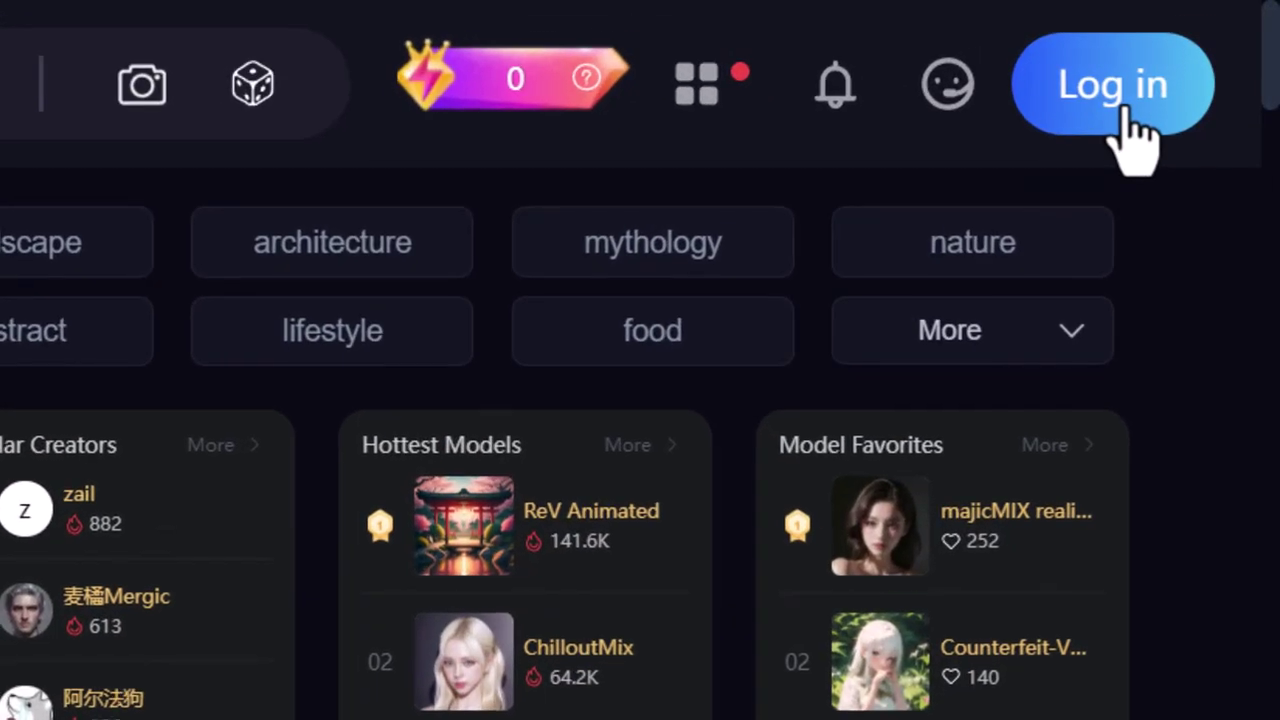
# Sign in, add Nature as an interest, confirm being over 18, and start using SeaArt
pyautogui.click(1208, 36)
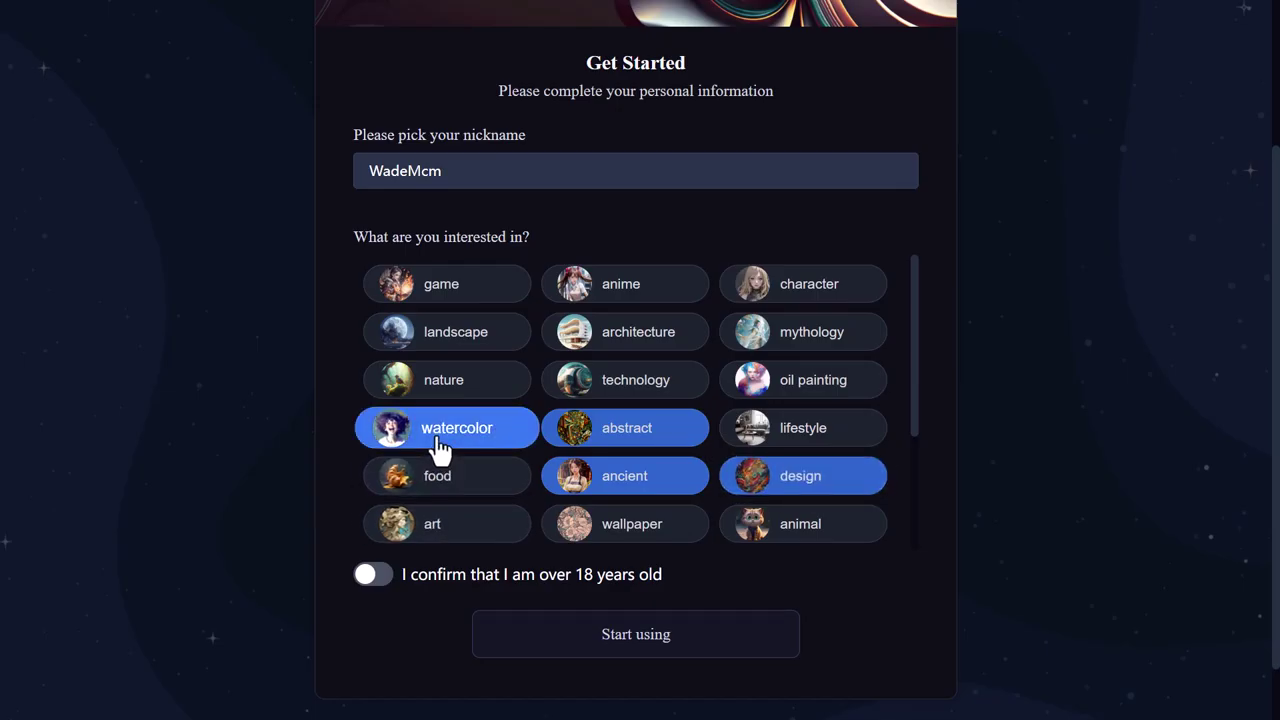
pyautogui.click(440, 381)
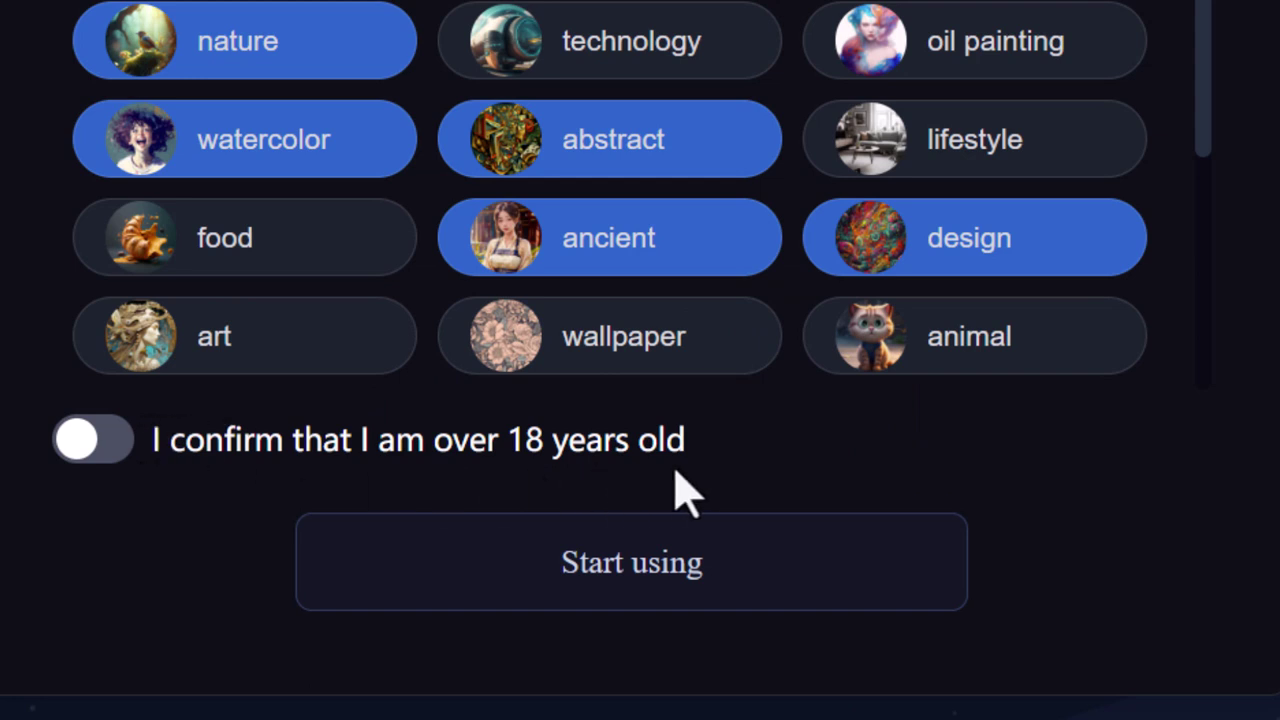
pyautogui.click(86, 452)
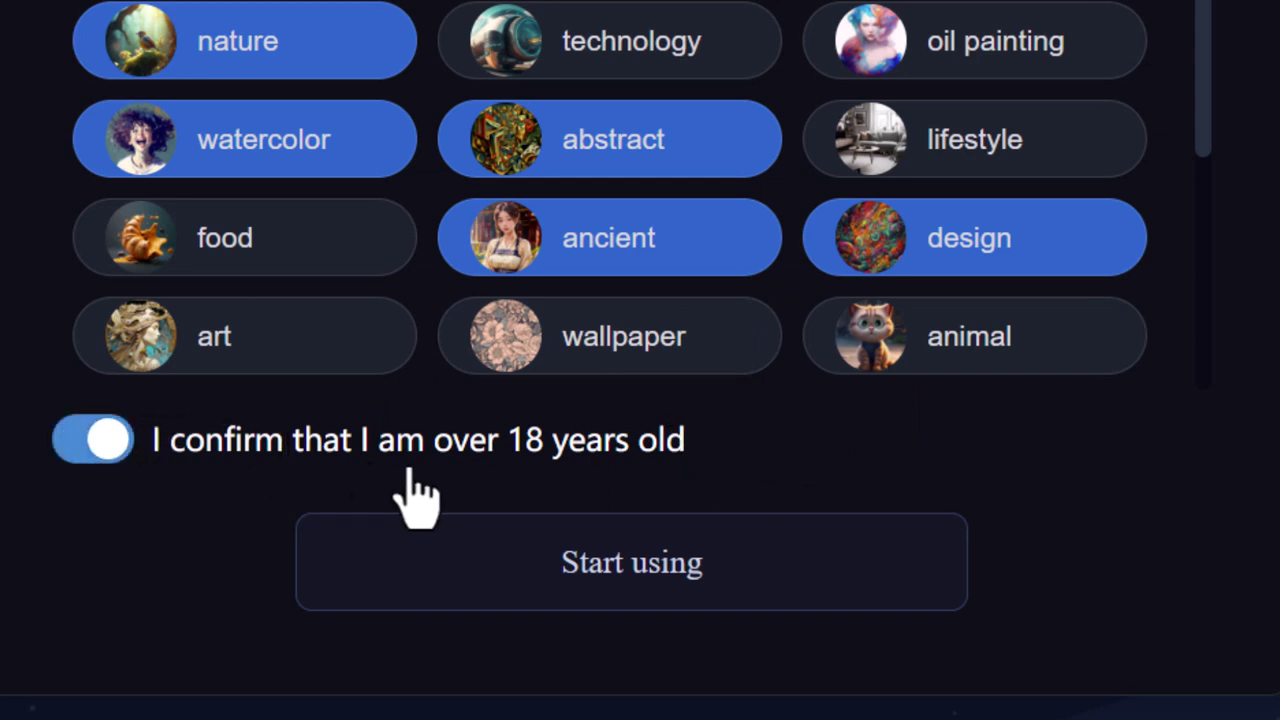
pyautogui.click(652, 596)
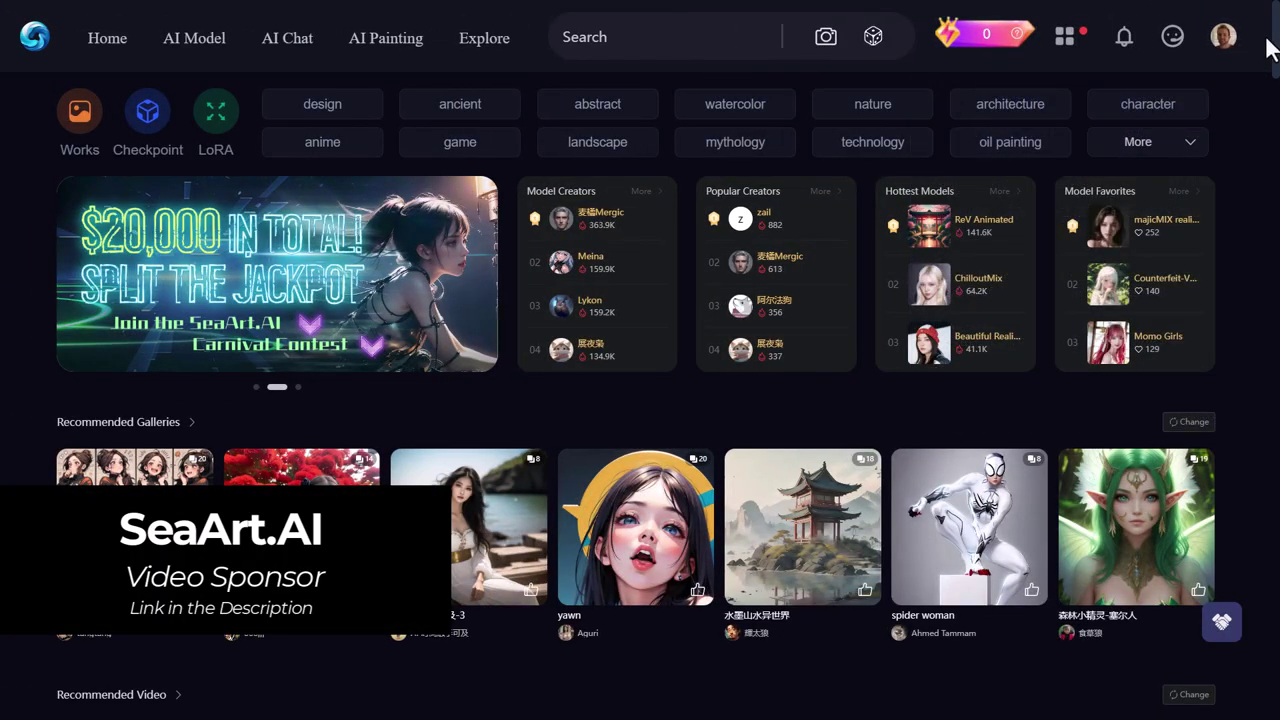
pyautogui.moveTo(1270, 50); pyautogui.dragTo(1262, 12)
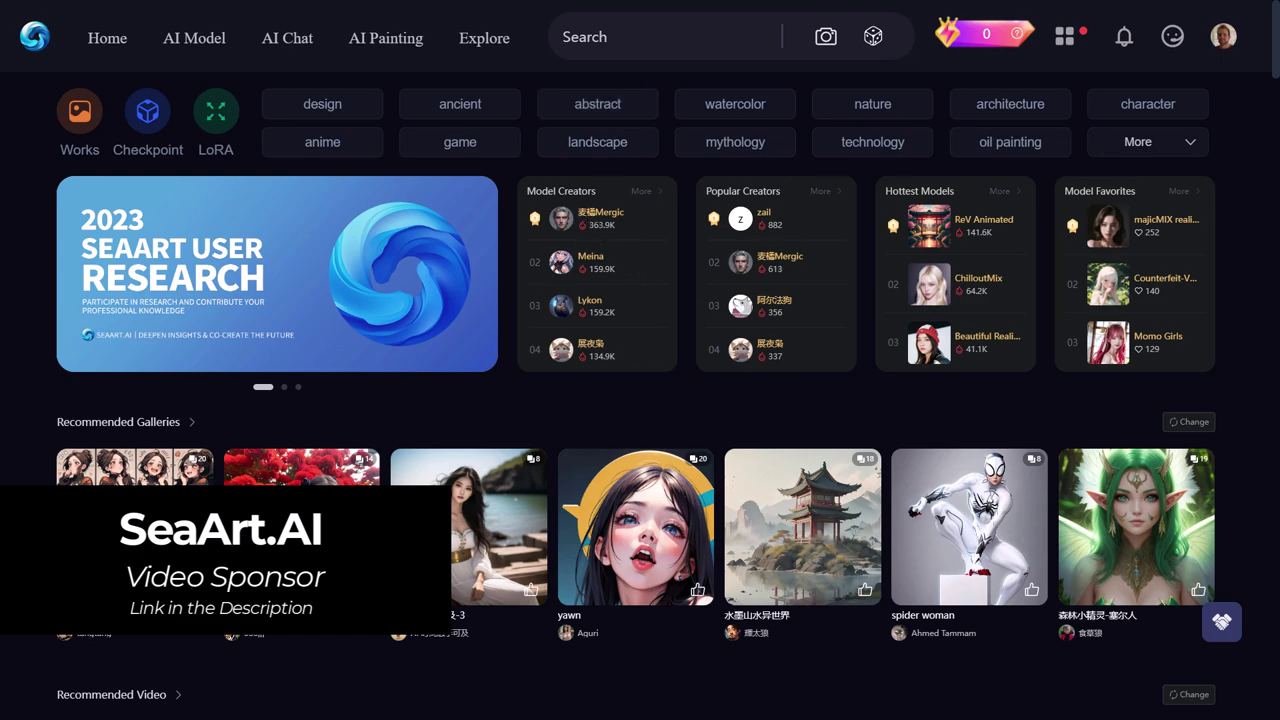
pyautogui.moveTo(1275, 64); pyautogui.dragTo(1275, 86)
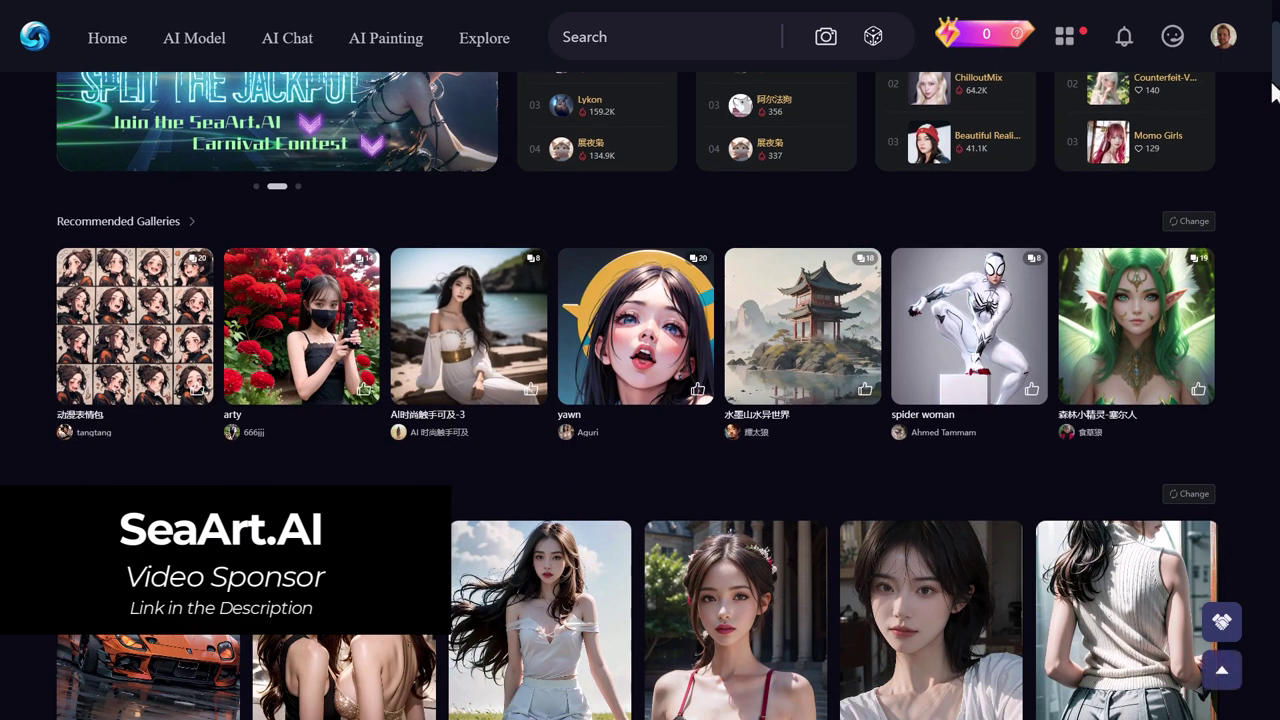
pyautogui.scroll(-2, 785, 462)
pyautogui.scroll(-2, 785, 462)
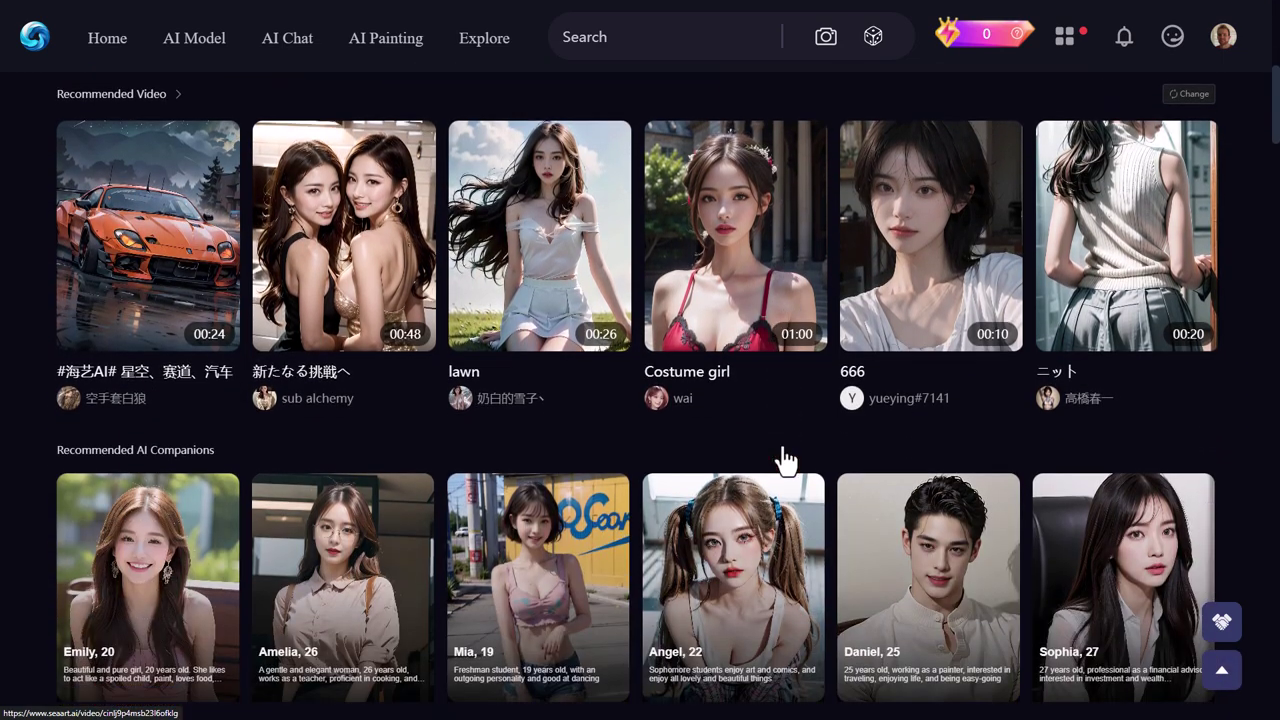
pyautogui.scroll(-12, 777, 450)
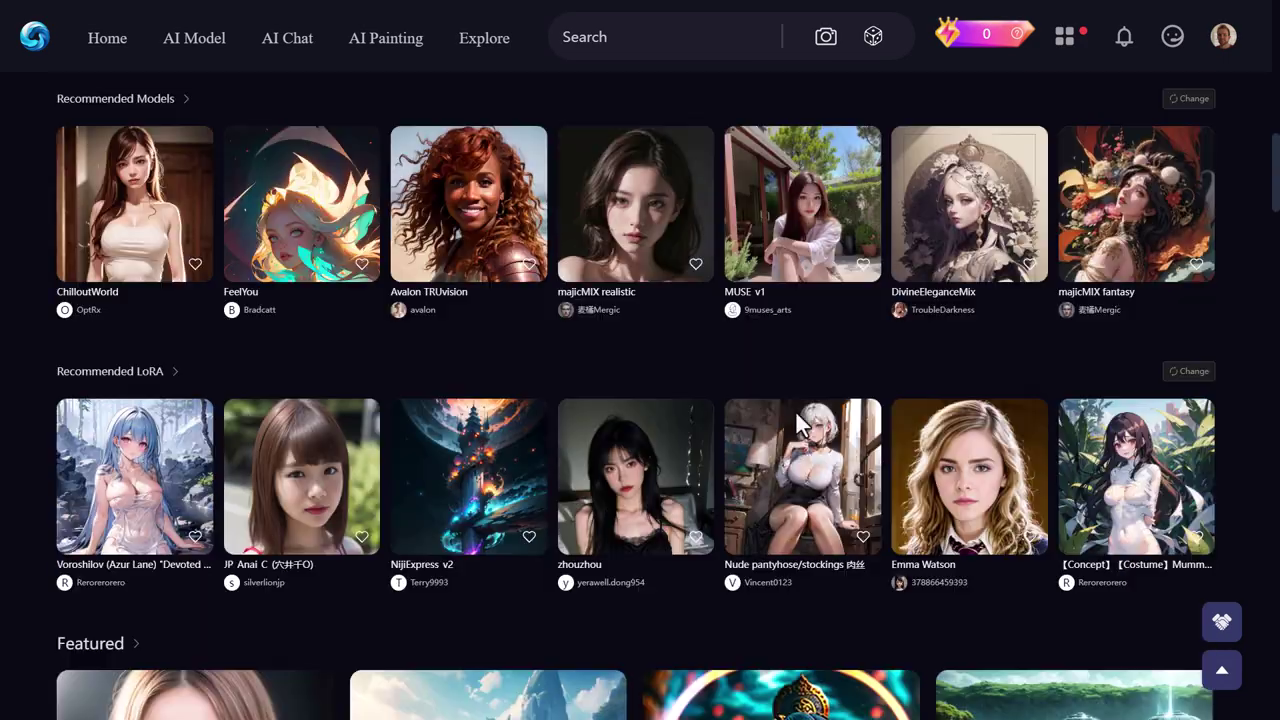
pyautogui.scroll(2, 800, 428)
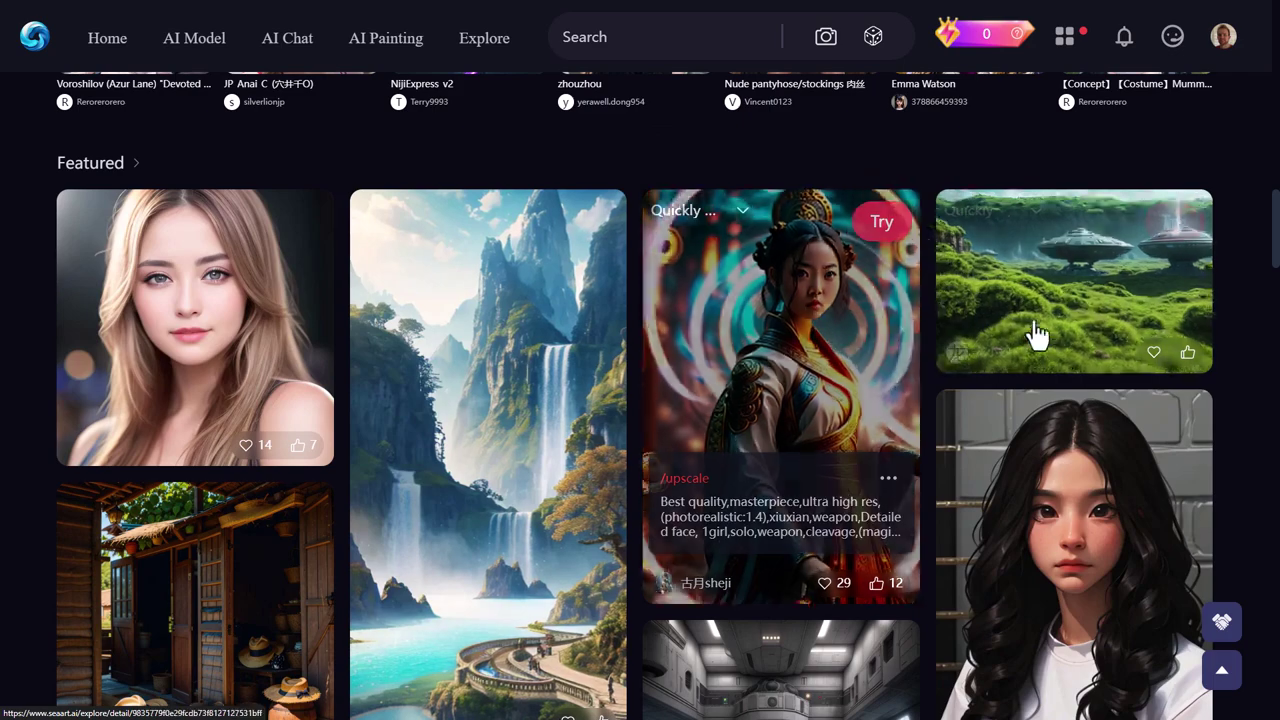
pyautogui.scroll(-3, 1034, 340)
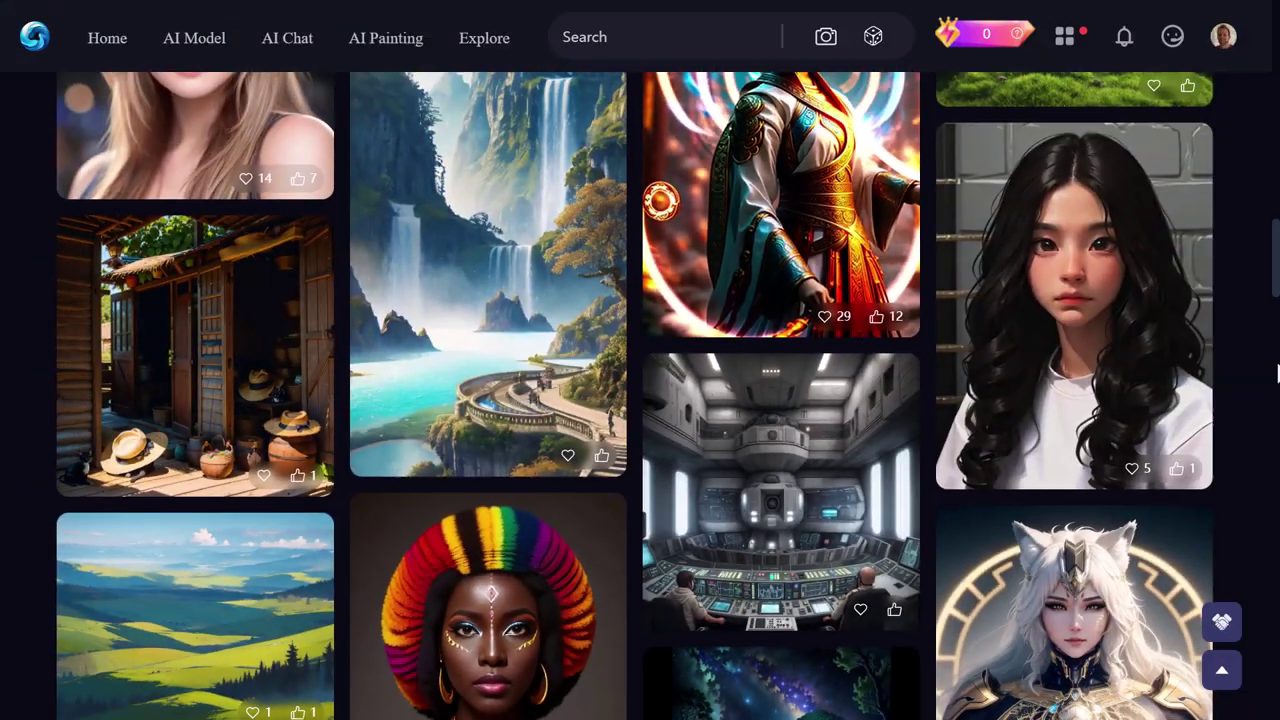
pyautogui.moveTo(1275, 295); pyautogui.dragTo(1275, 80)
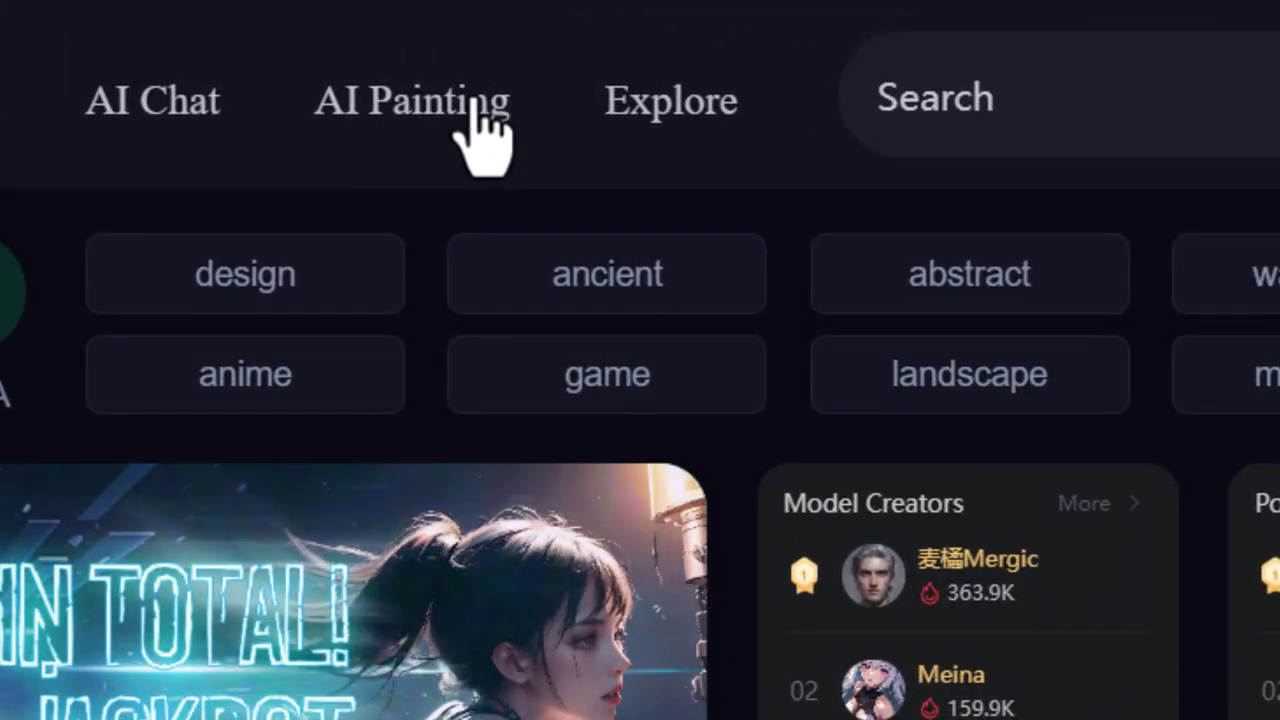
# In AI Painting, generate images from the prompt 'a steely glaze of a grizzled warrior'
pyautogui.click(478, 105)
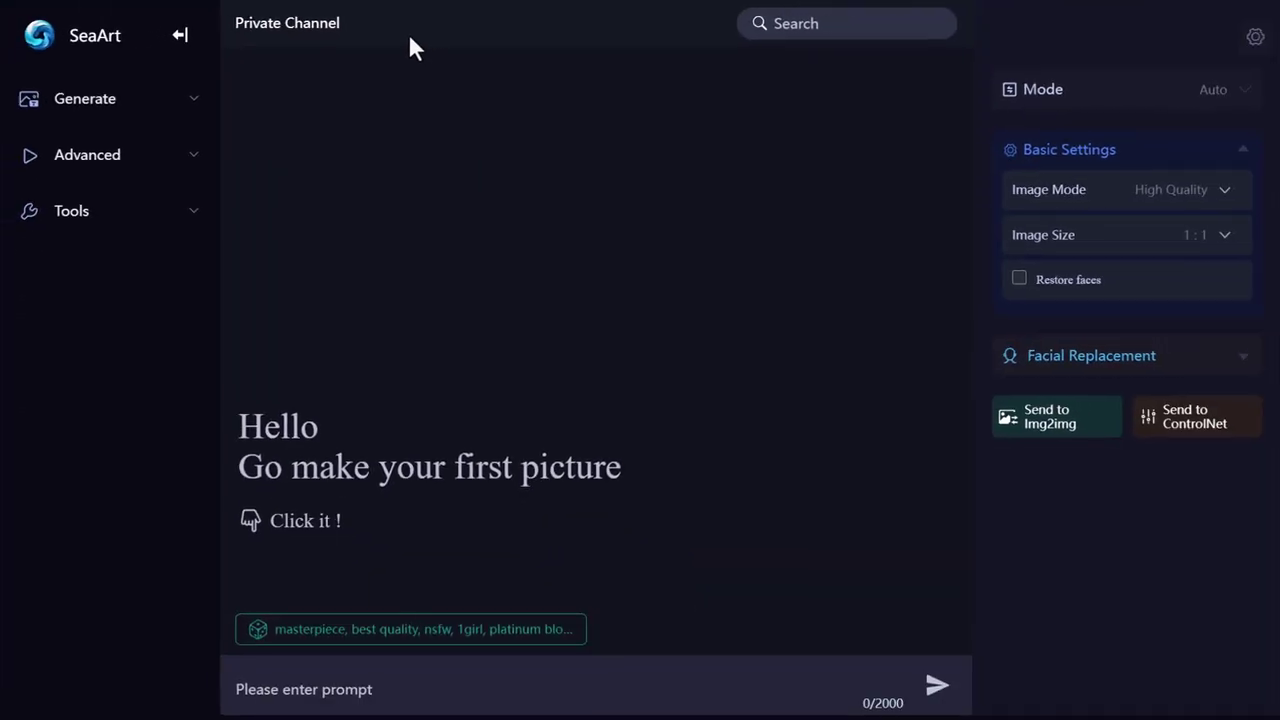
pyautogui.click(473, 657)
pyautogui.write('a')
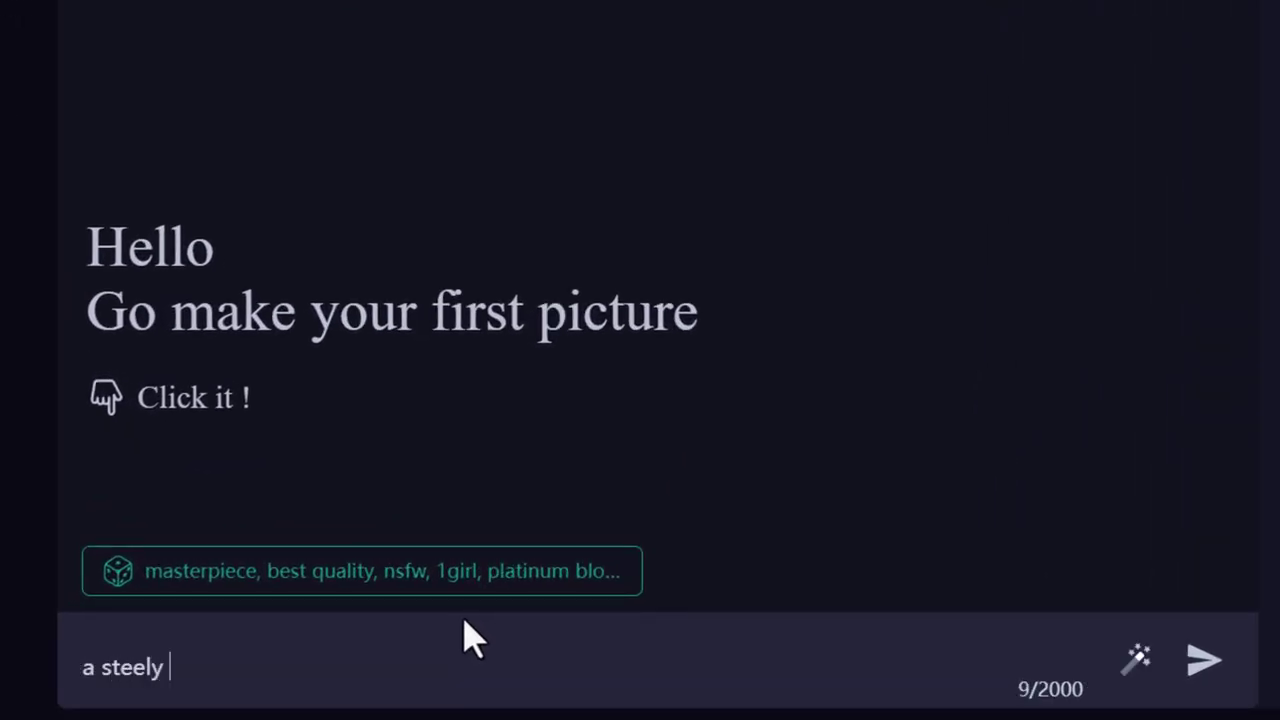
pyautogui.click(1189, 677)
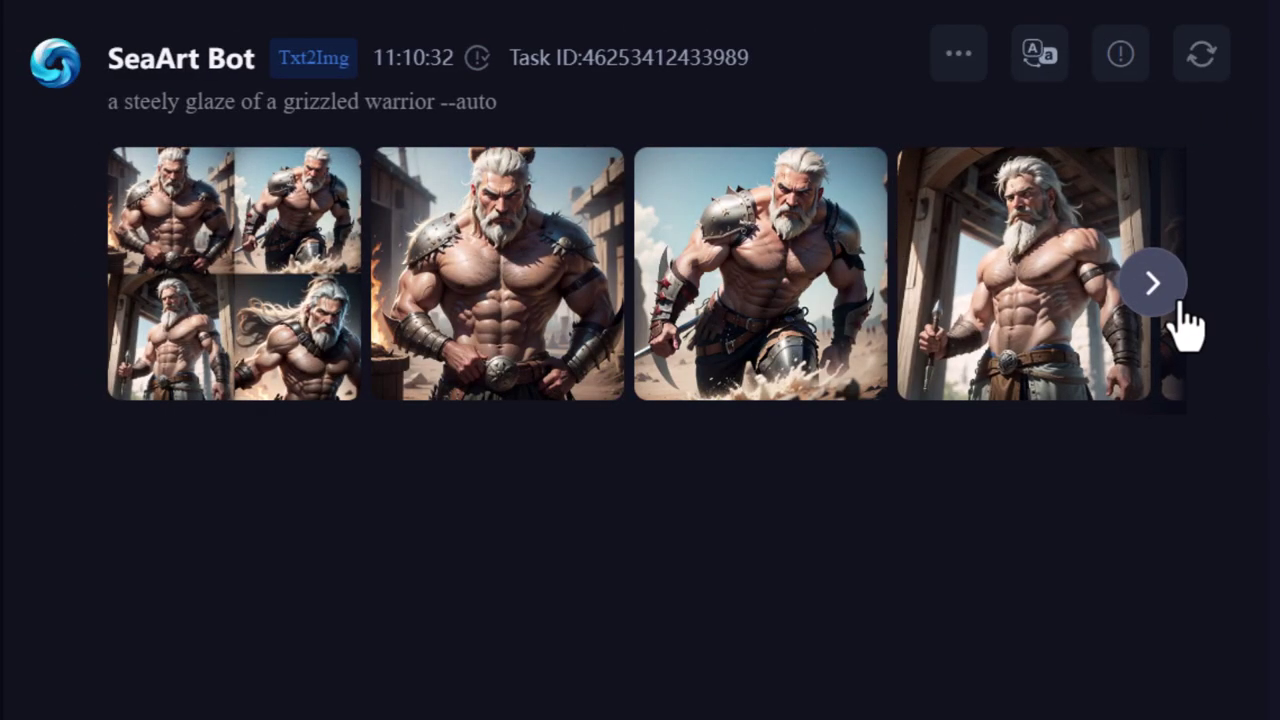
# Upscale the second warrior image, then request a Creative Upscale of it
pyautogui.moveTo(390, 320)
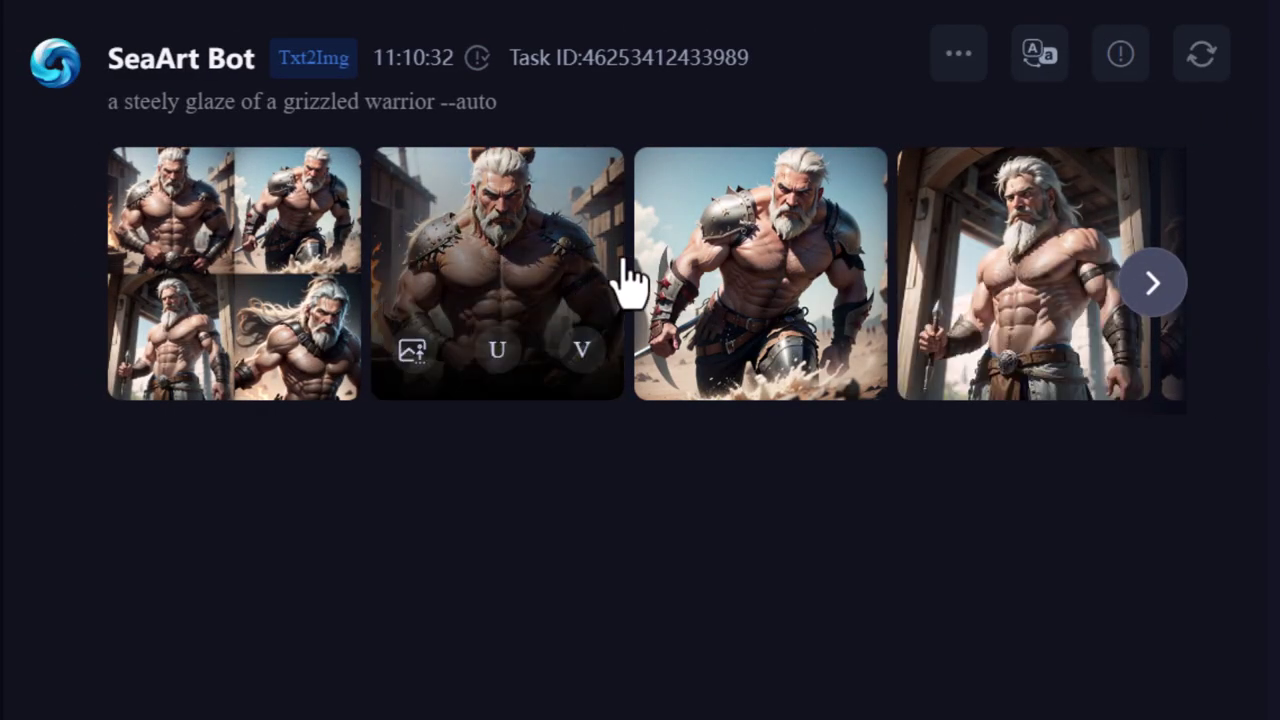
pyautogui.click(480, 280)
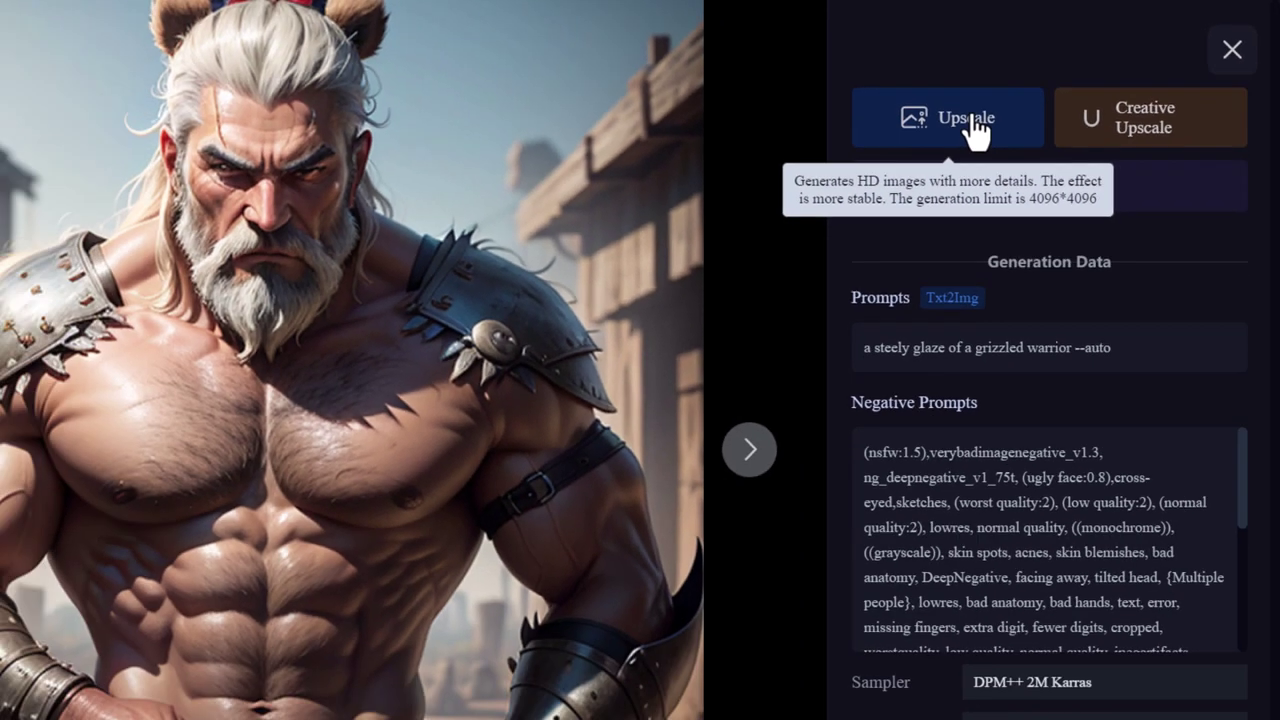
pyautogui.click(703, 212)
pyautogui.click(598, 650)
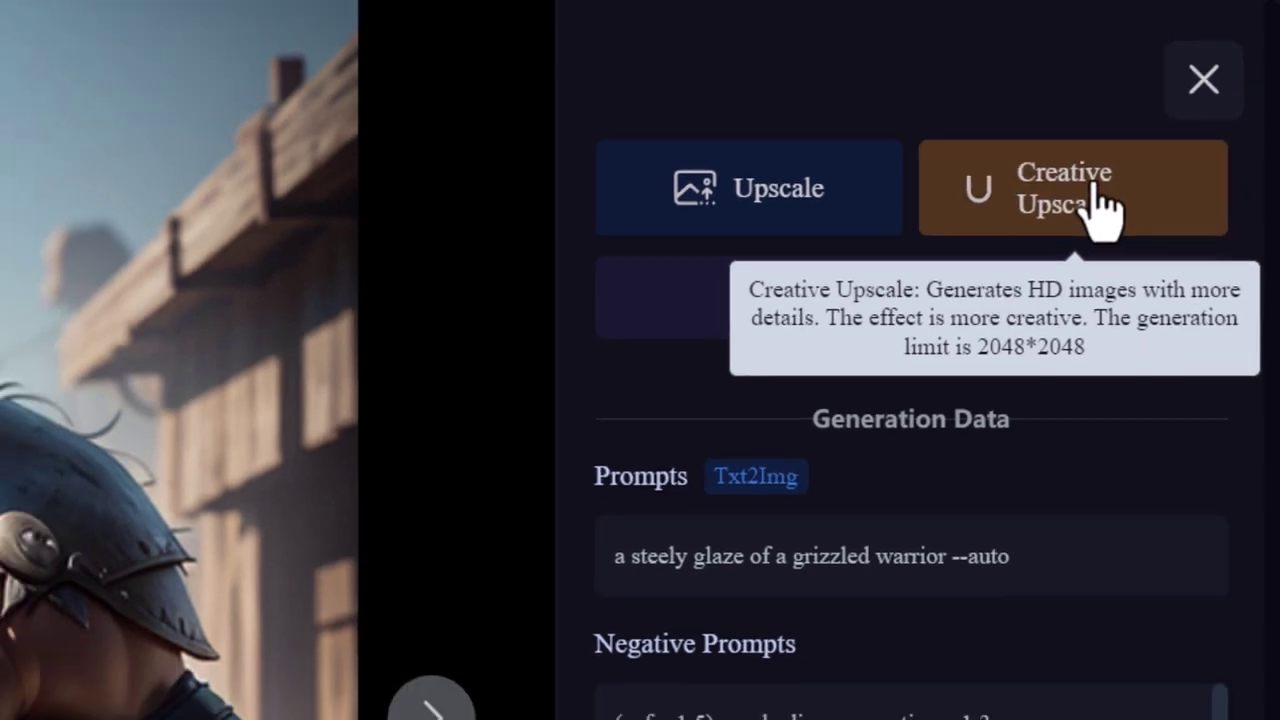
pyautogui.click(1080, 240)
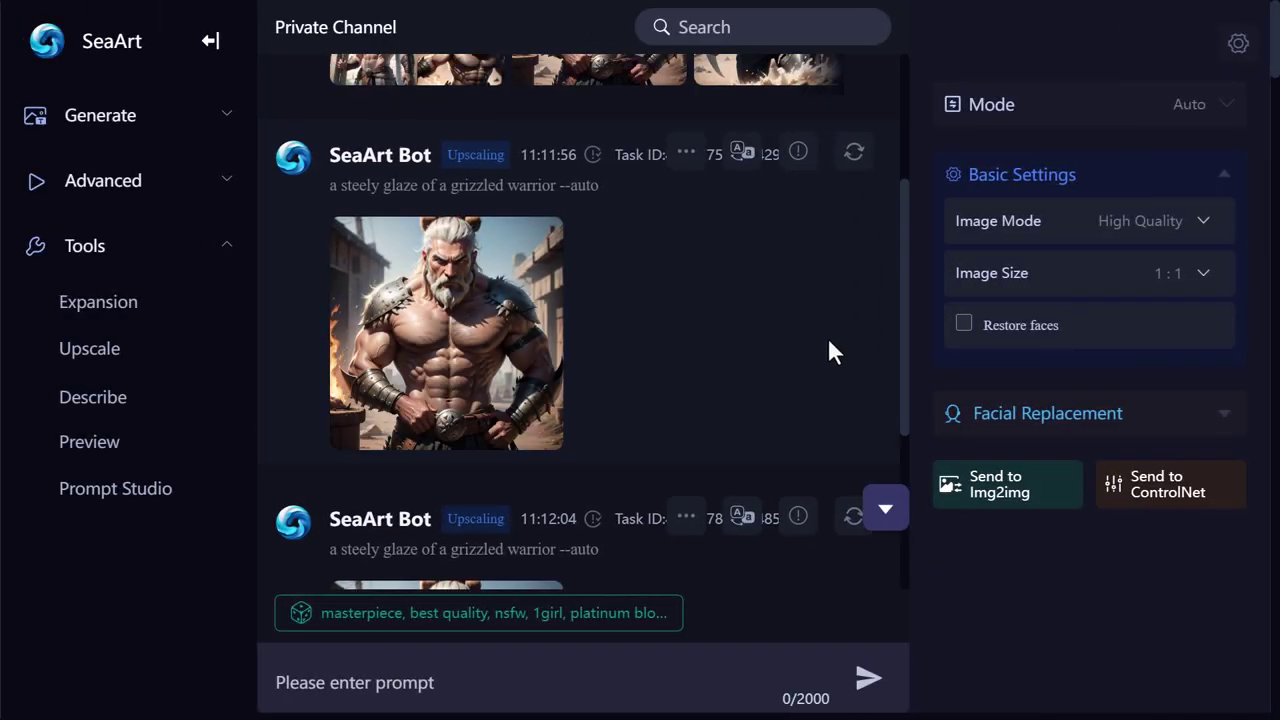
# Load the second warrior image into Upscale with 4x-UltraSharp and a scaling ratio of 4
pyautogui.scroll(2, 628, 347)
pyautogui.scroll(-2, 560, 398)
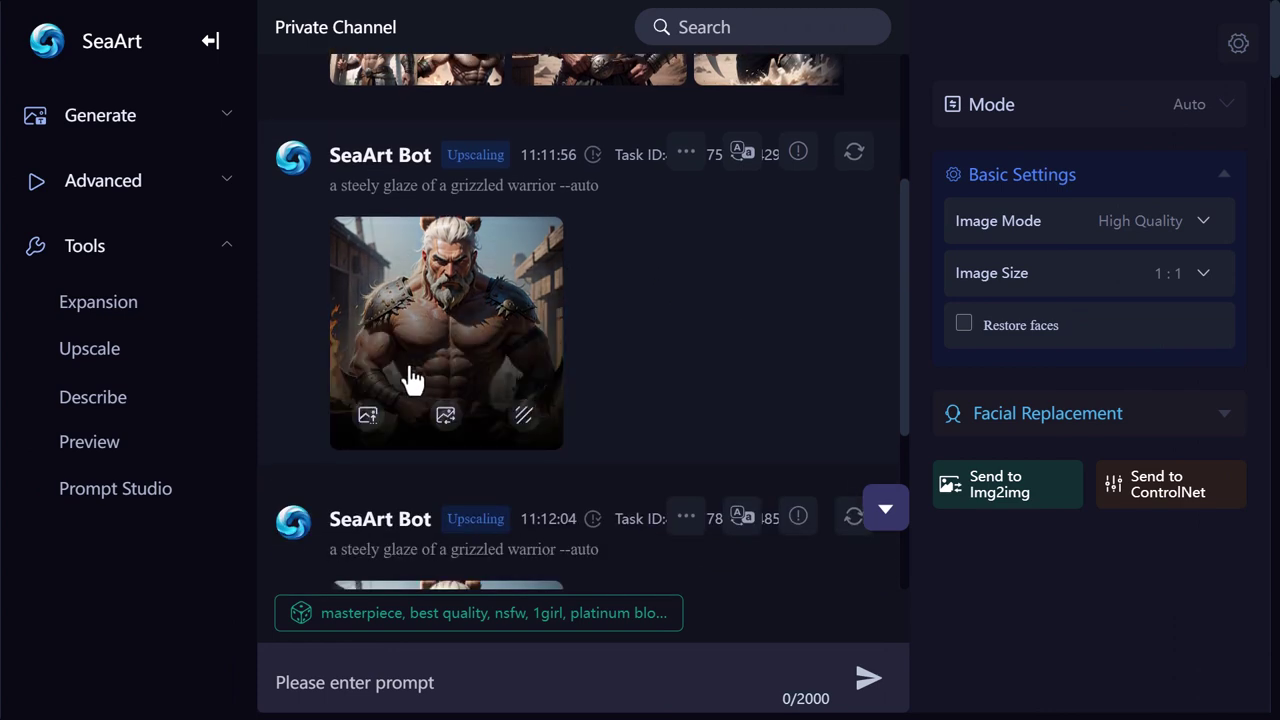
pyautogui.scroll(2, 430, 378)
pyautogui.scroll(2, 510, 438)
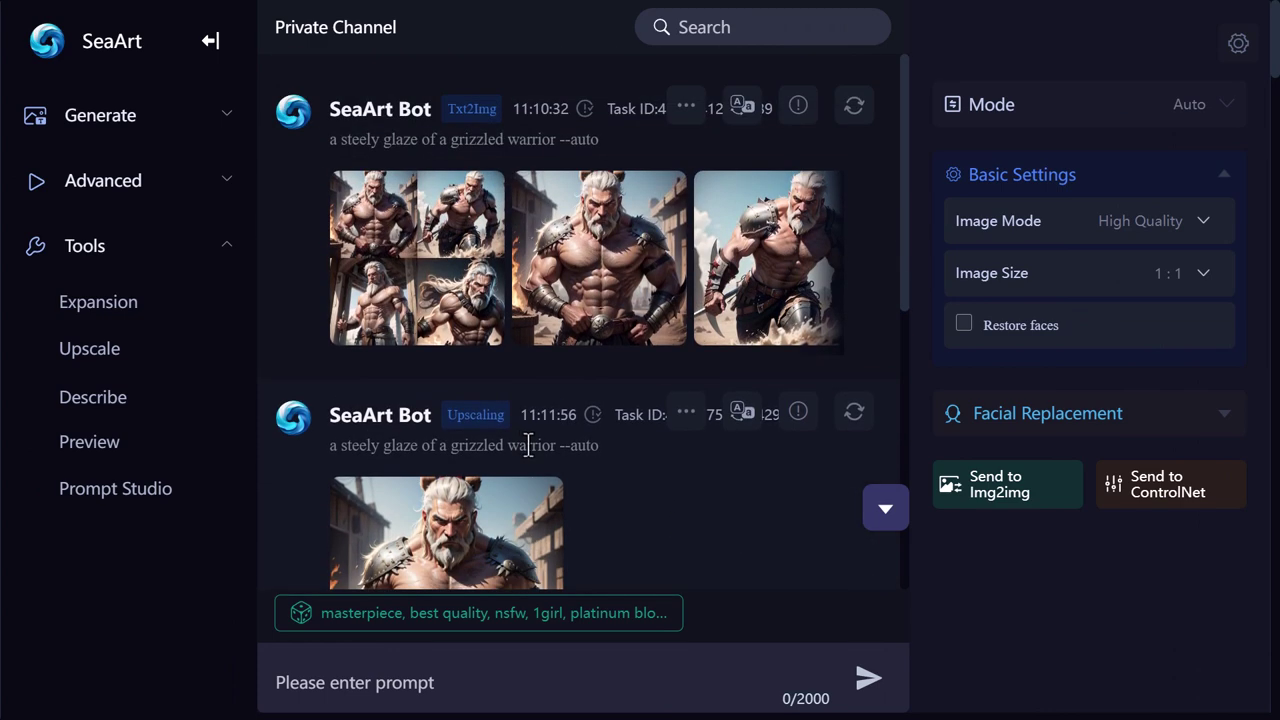
pyautogui.click(624, 234)
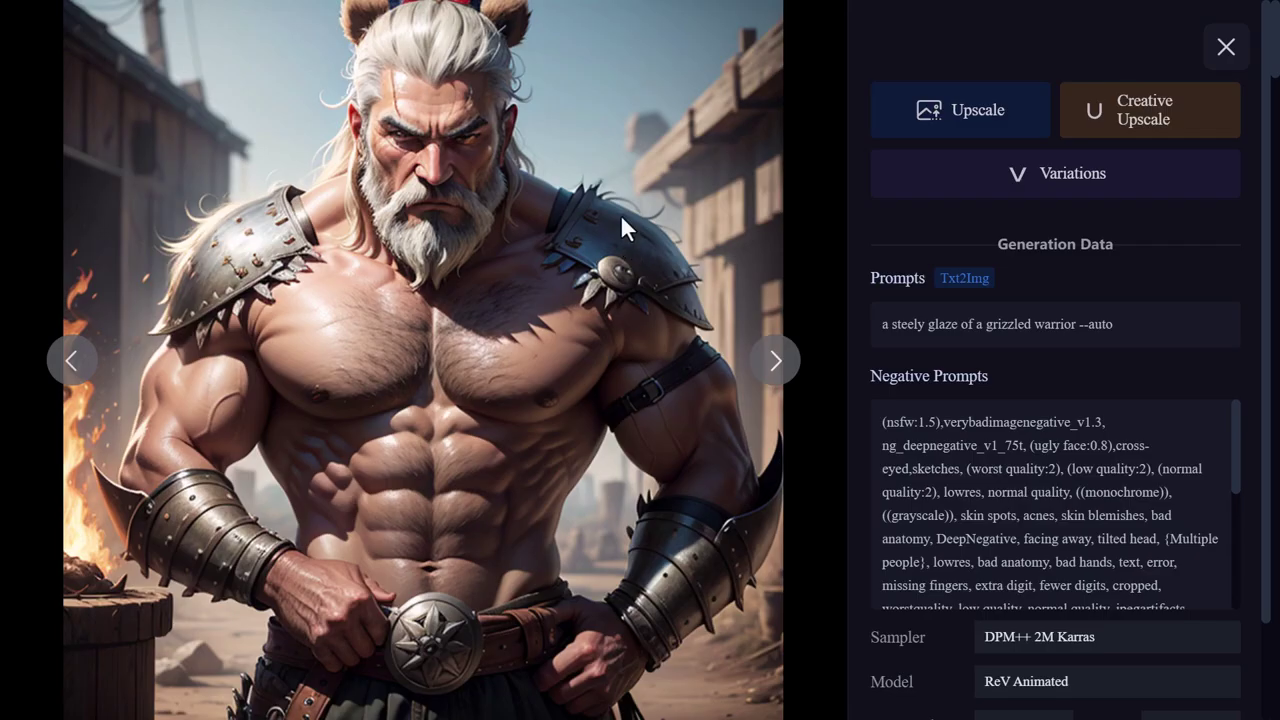
pyautogui.click(940, 118)
pyautogui.click(1104, 142)
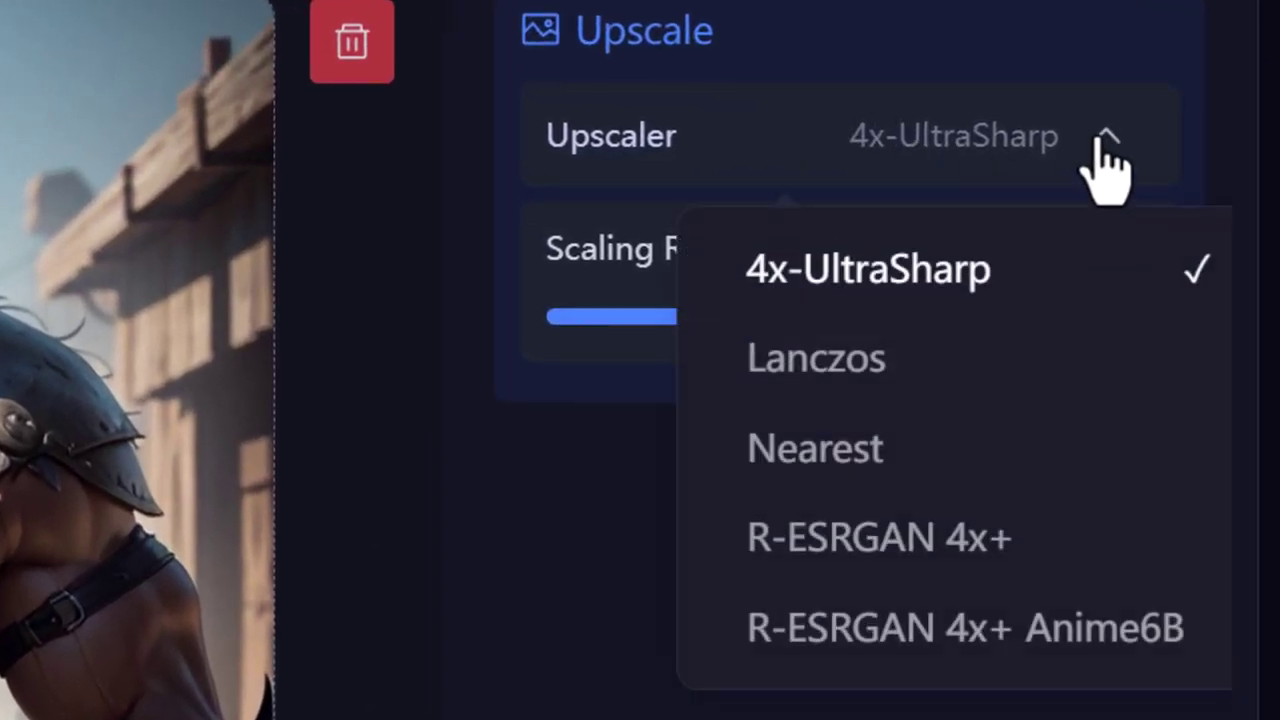
pyautogui.click(614, 551)
pyautogui.moveTo(774, 330); pyautogui.dragTo(1172, 318)
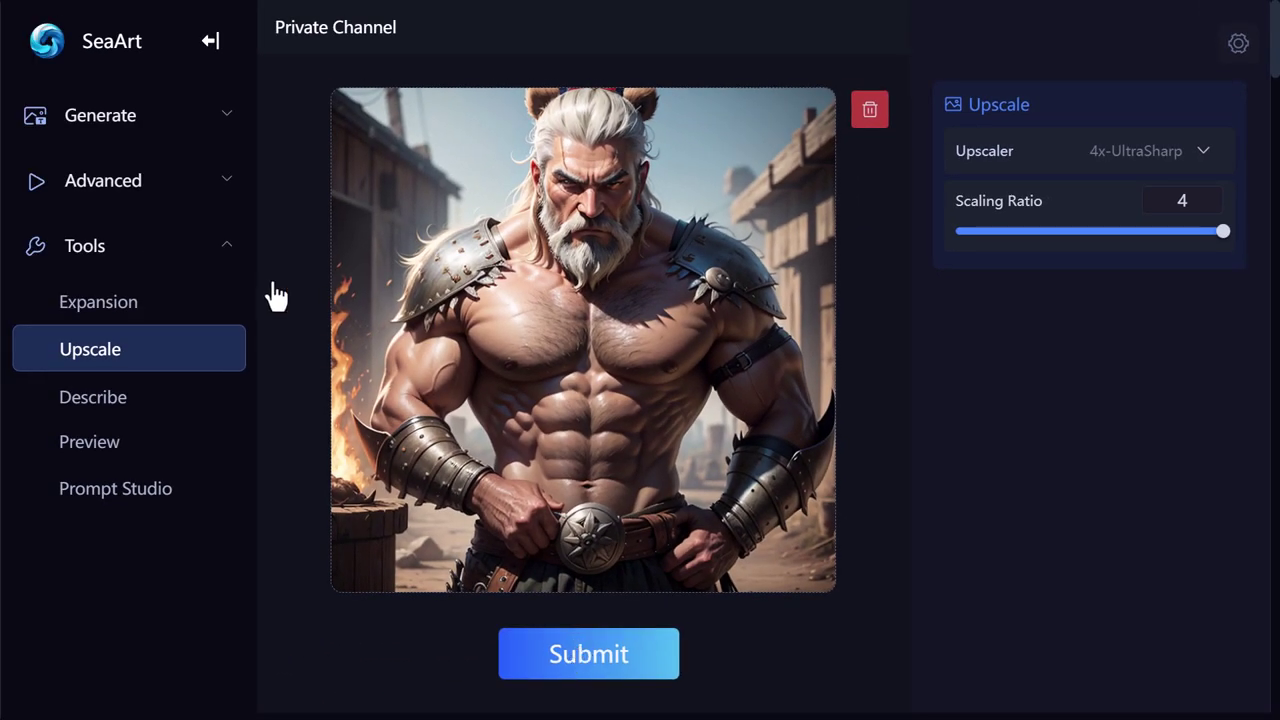
# Load the upscaled warrior image into Upscale instead and lower the scaling ratio to 2.5
pyautogui.click(137, 137)
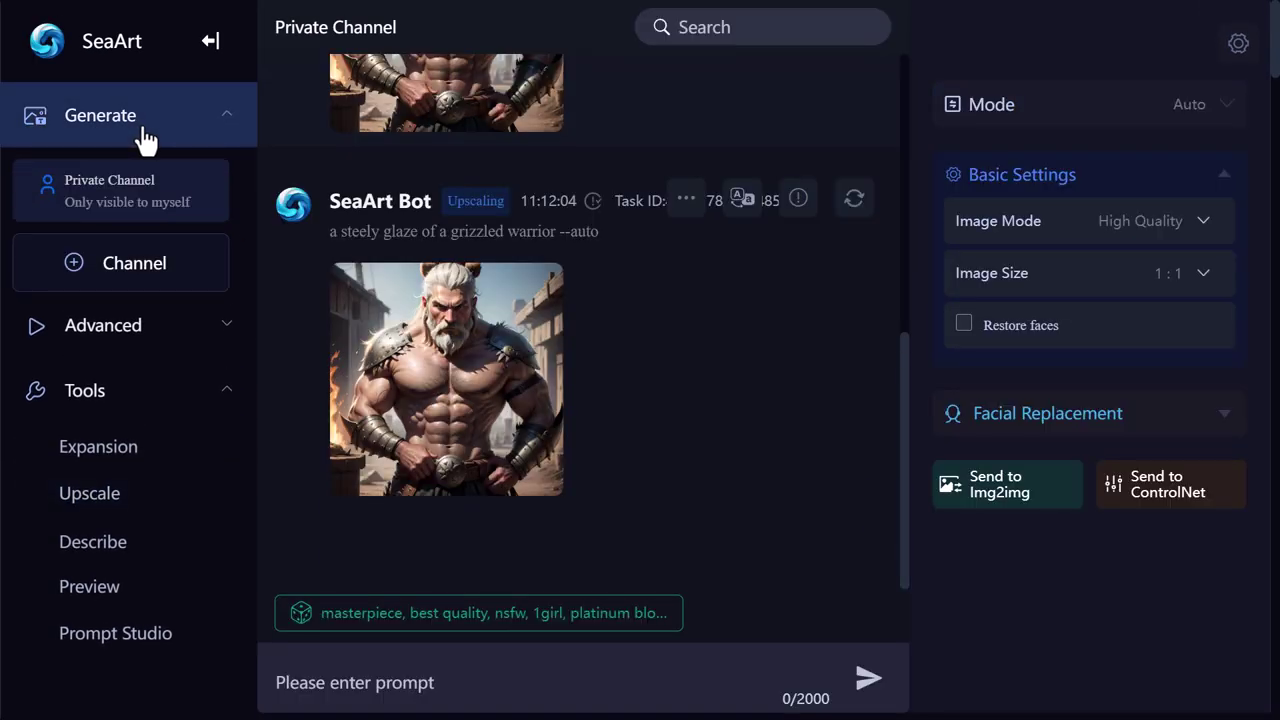
pyautogui.click(471, 329)
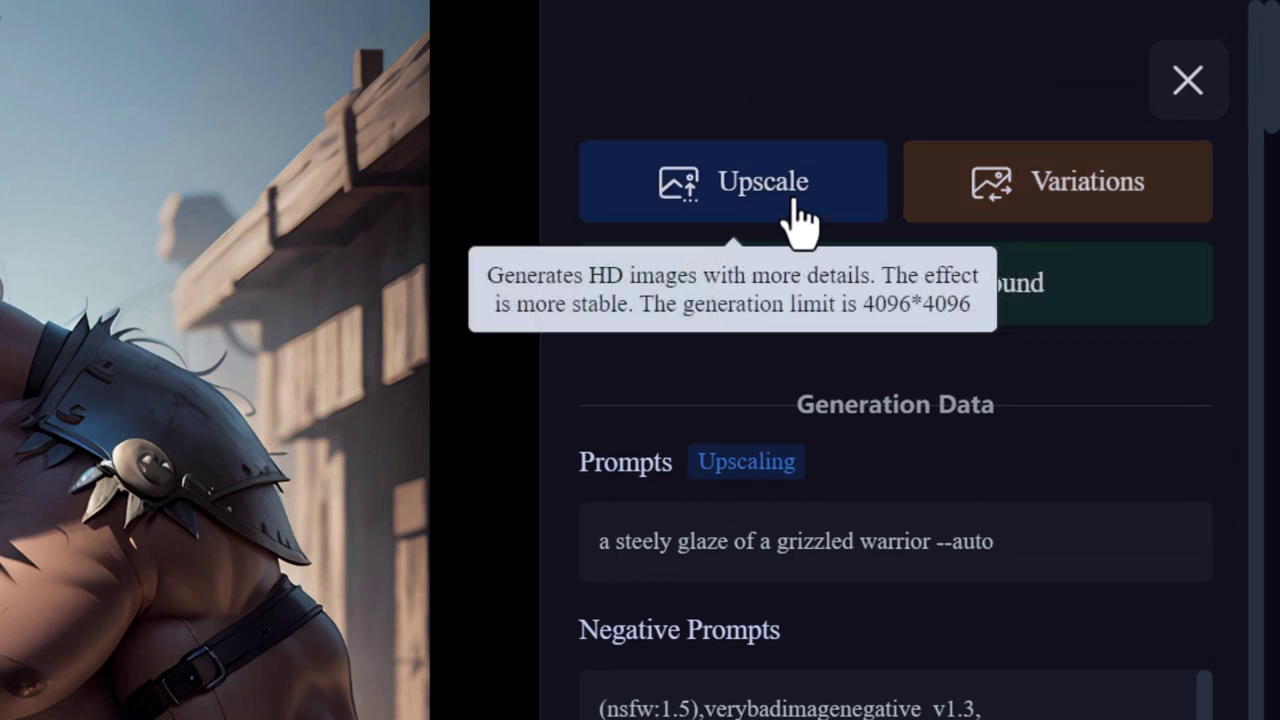
pyautogui.click(760, 212)
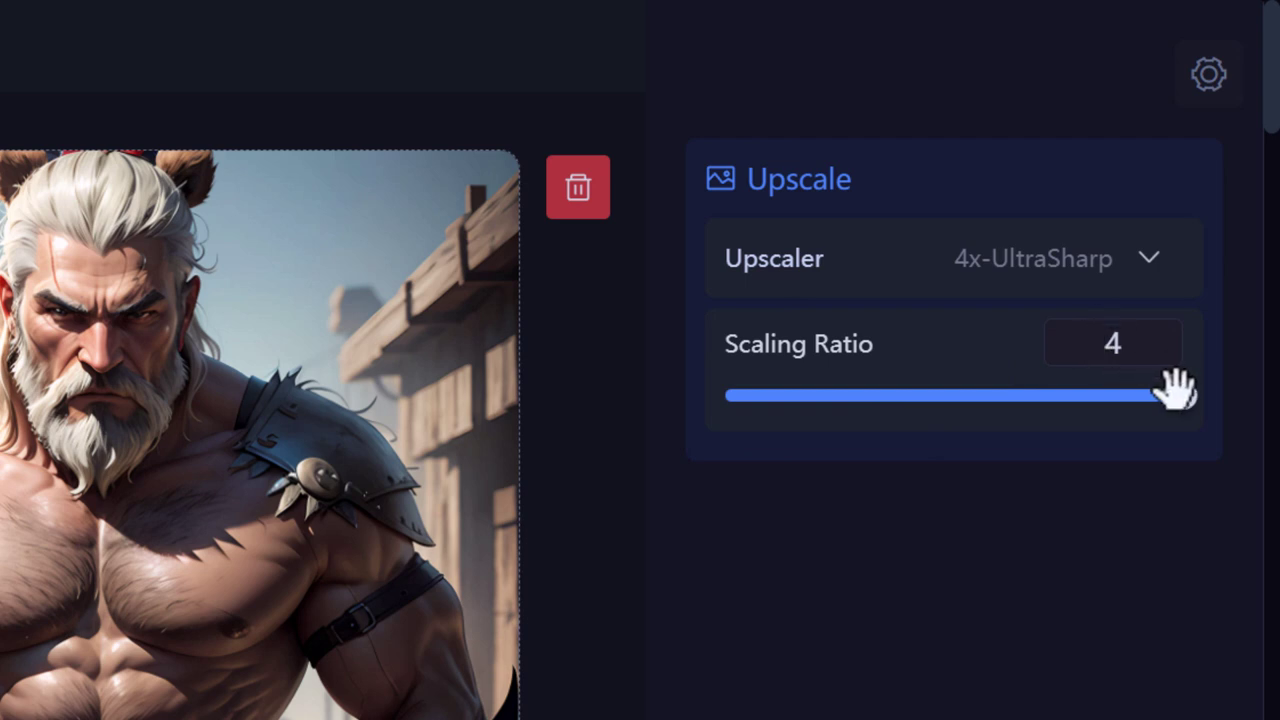
pyautogui.moveTo(1180, 396); pyautogui.dragTo(953, 397)
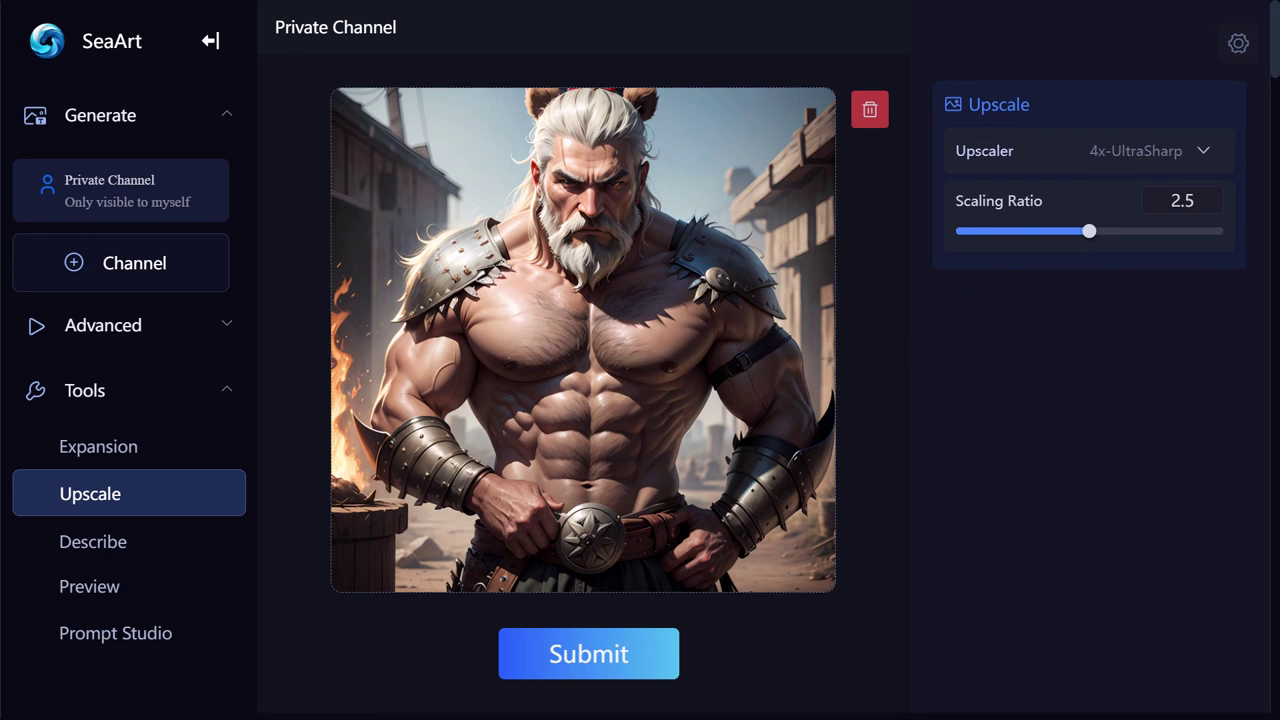
# Submit the upscale to produce a 3840 x 3840 warrior image
pyautogui.click(562, 668)
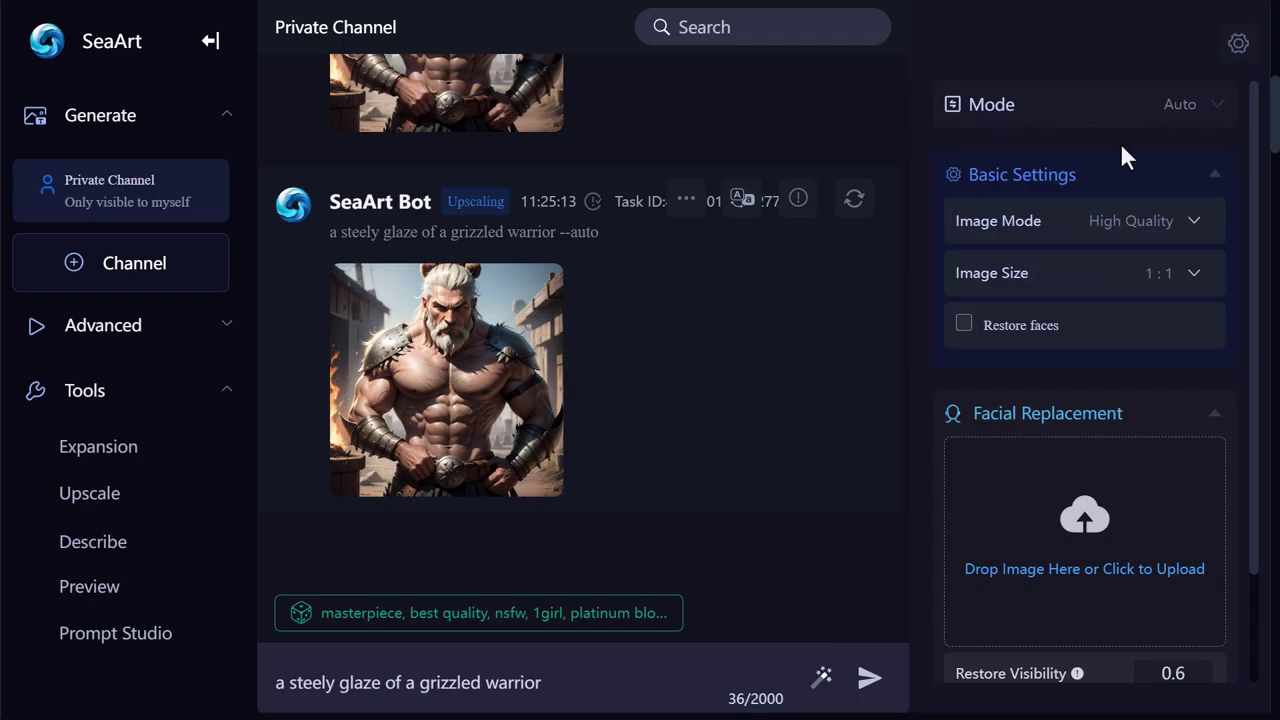
# Collapse Facial Replacement and set the generation mode to SeaArt 2.1
pyautogui.click(1211, 418)
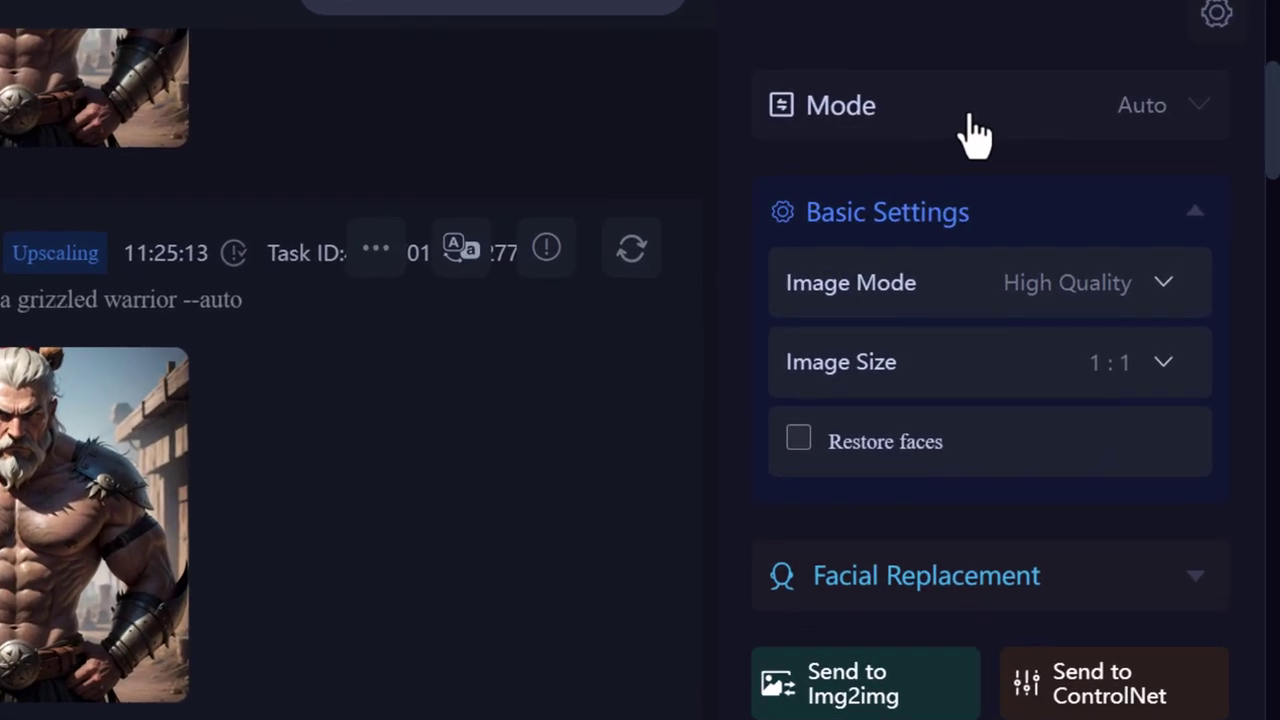
pyautogui.click(1009, 107)
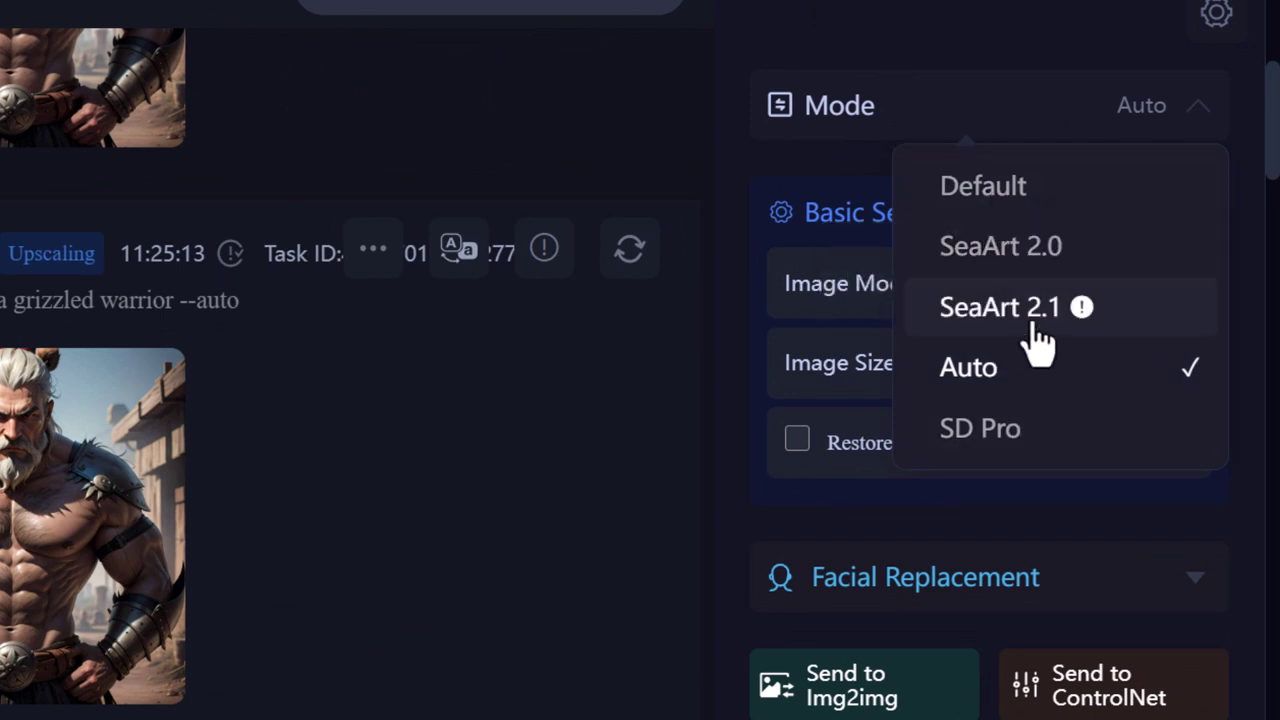
pyautogui.click(1005, 310)
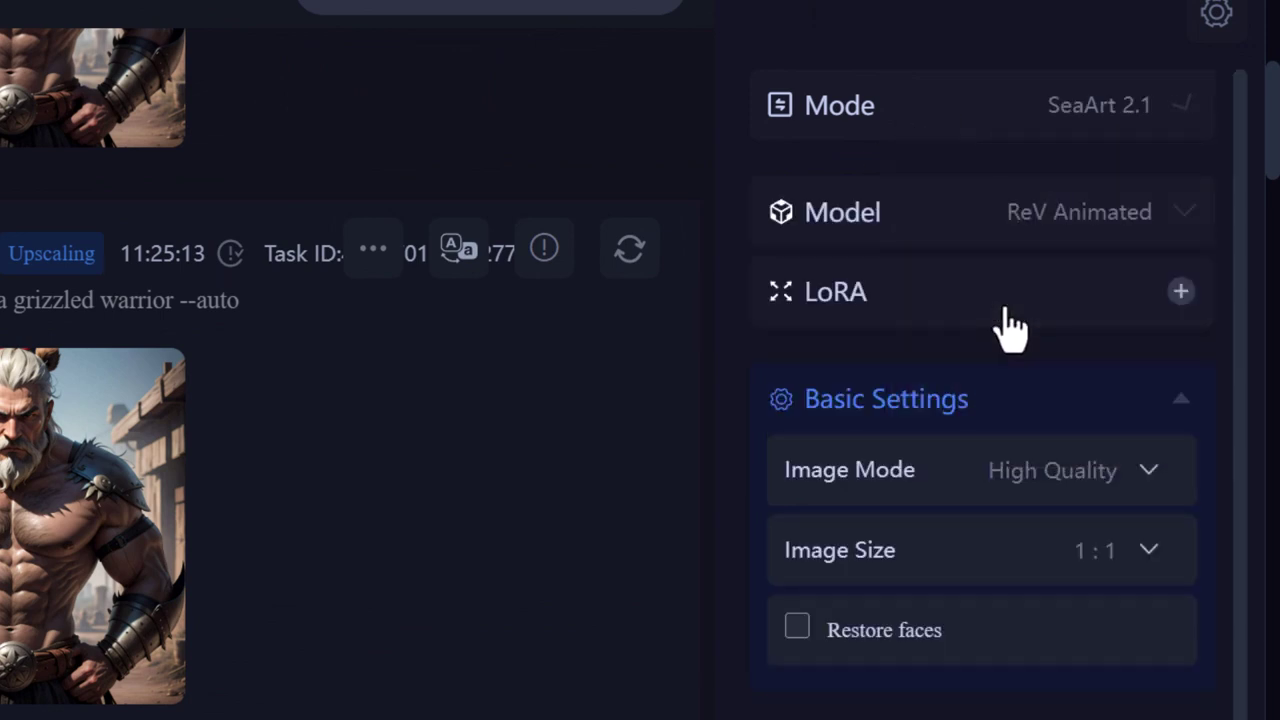
# Choose DreamShaper as the model, briefly checking the LoRA picker before closing it
pyautogui.click(1183, 225)
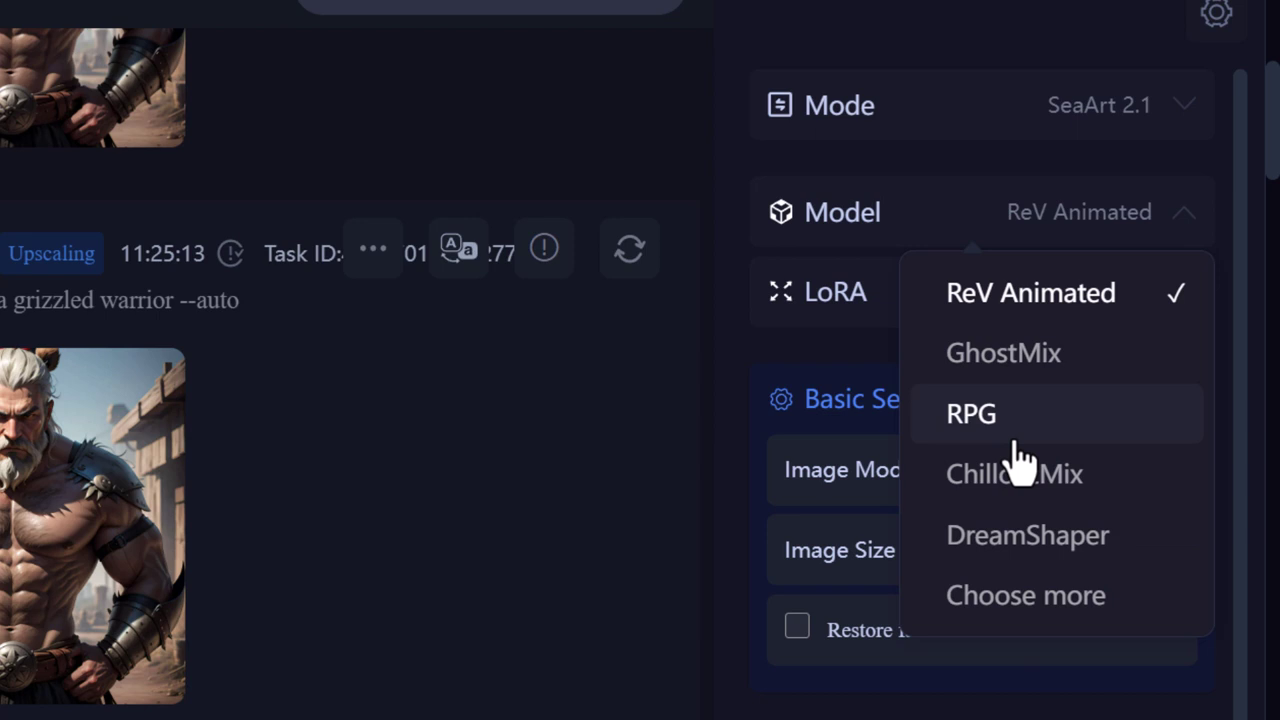
pyautogui.click(1050, 562)
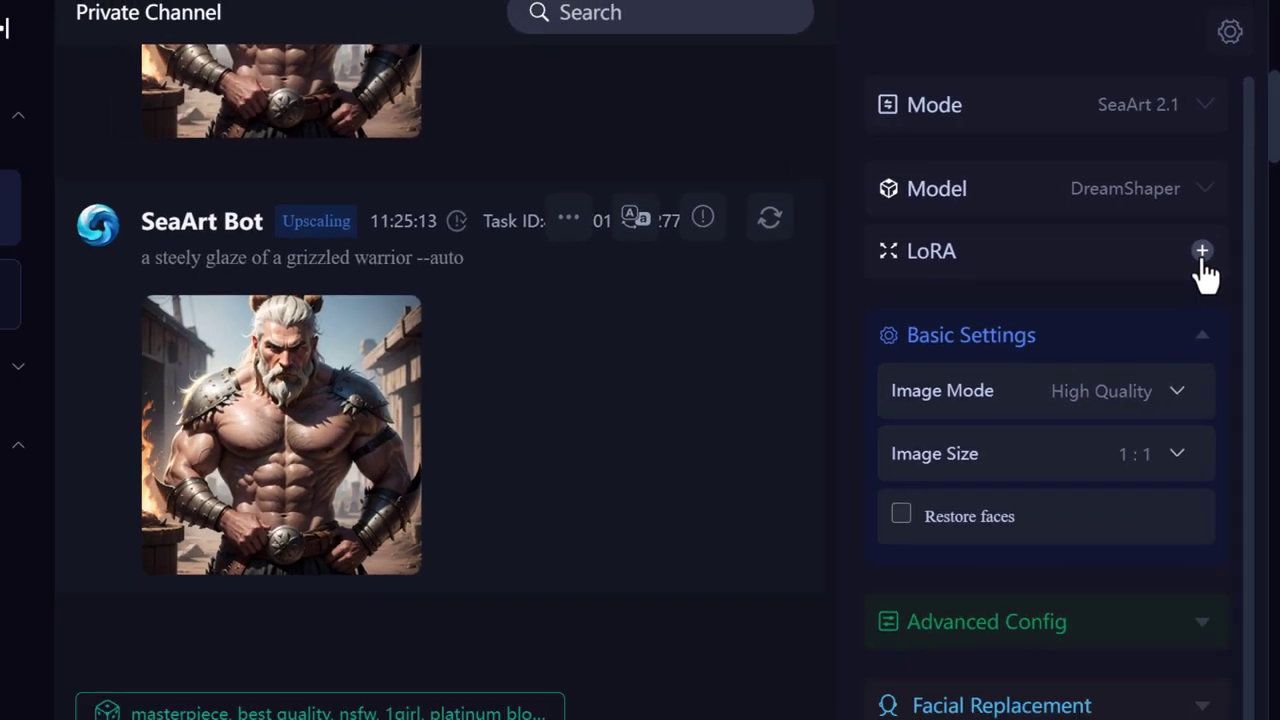
pyautogui.click(1181, 291)
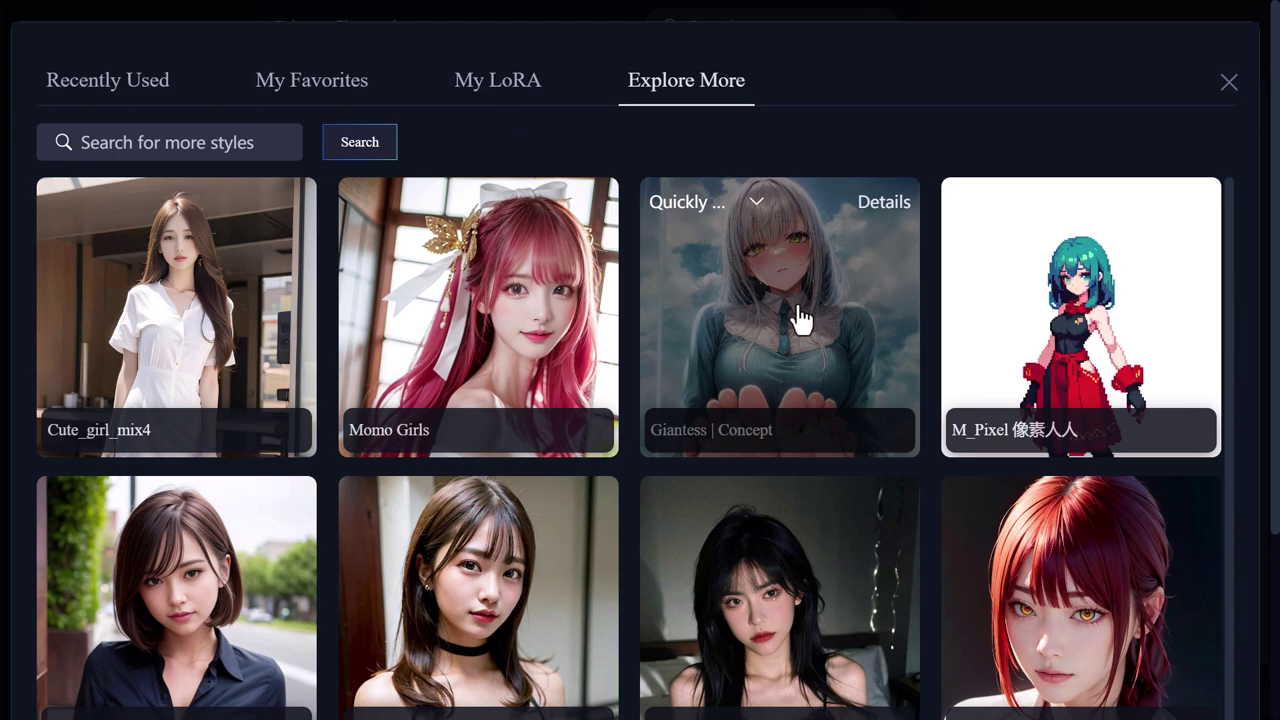
pyautogui.click(1229, 82)
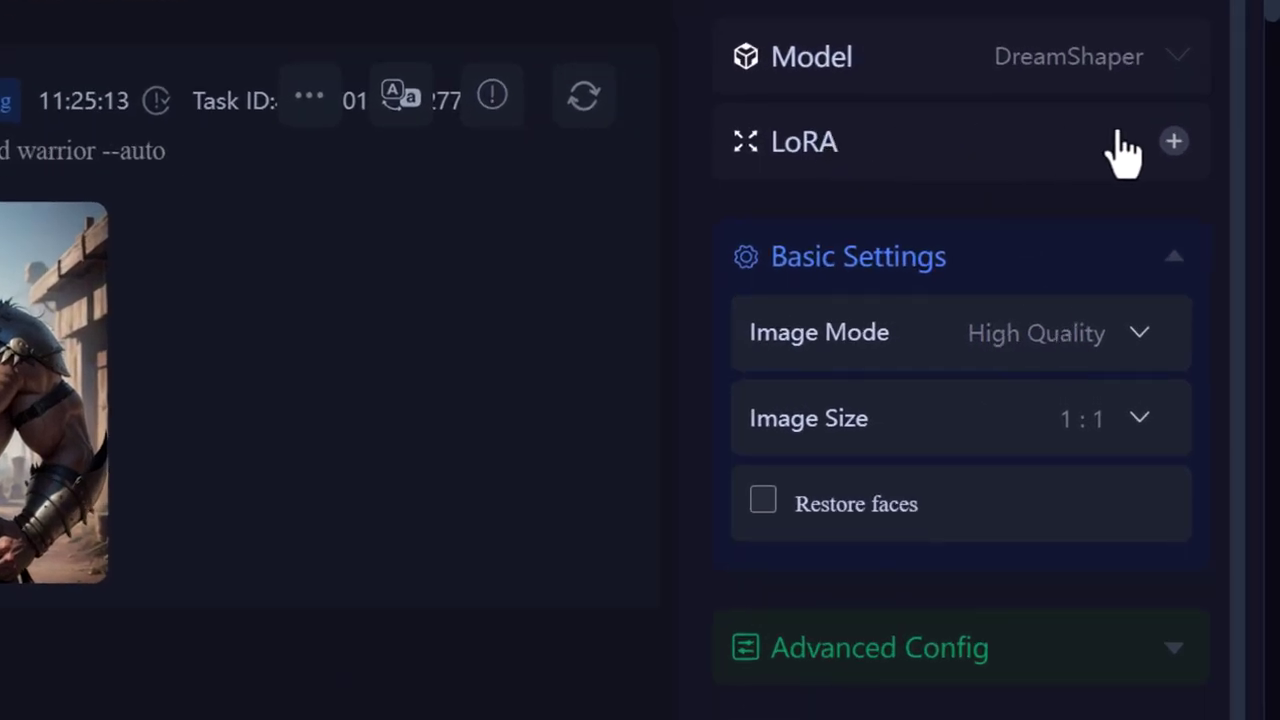
# Set Image Mode to Ultra High Quality and Image Size to 16:9
pyautogui.click(1030, 352)
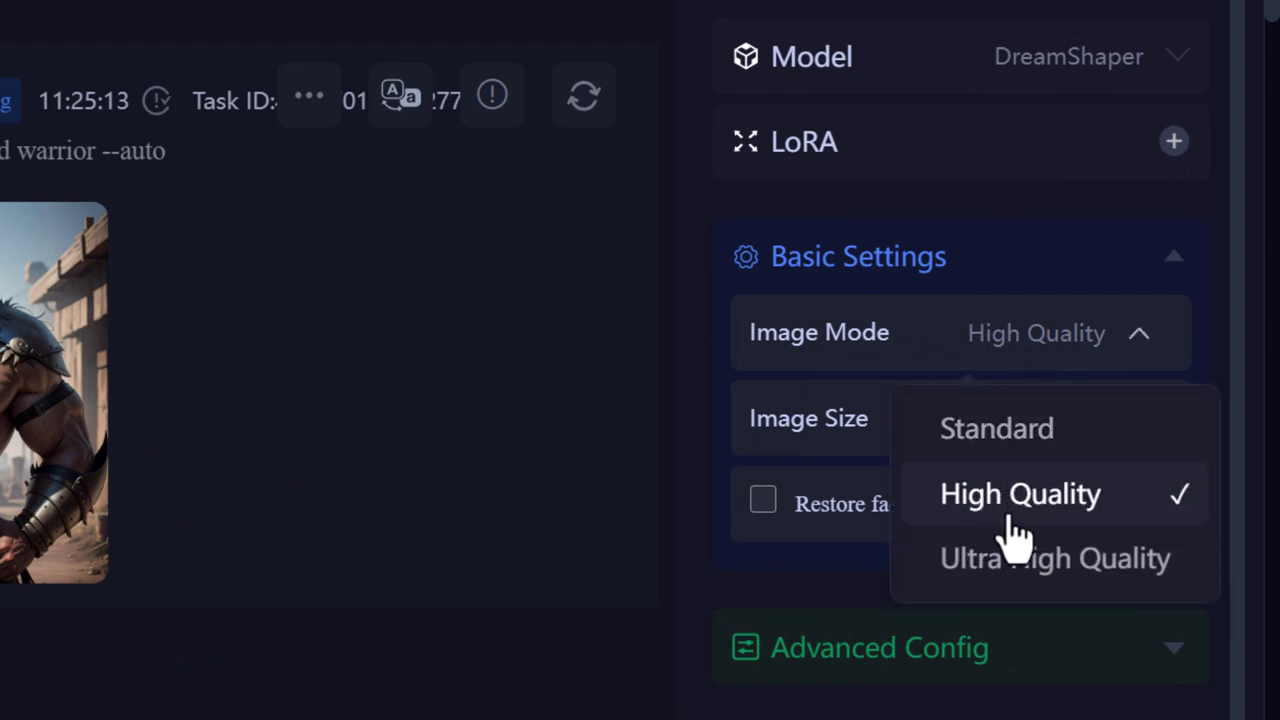
pyautogui.click(1003, 572)
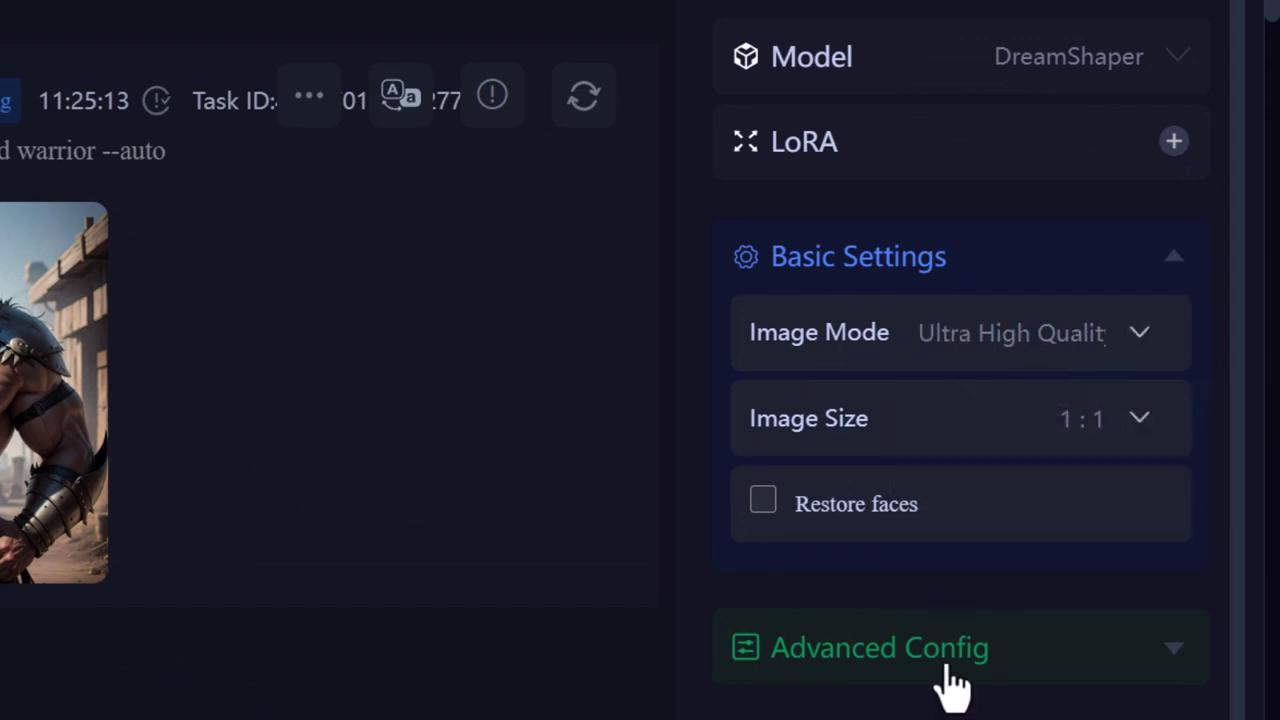
pyautogui.click(1145, 425)
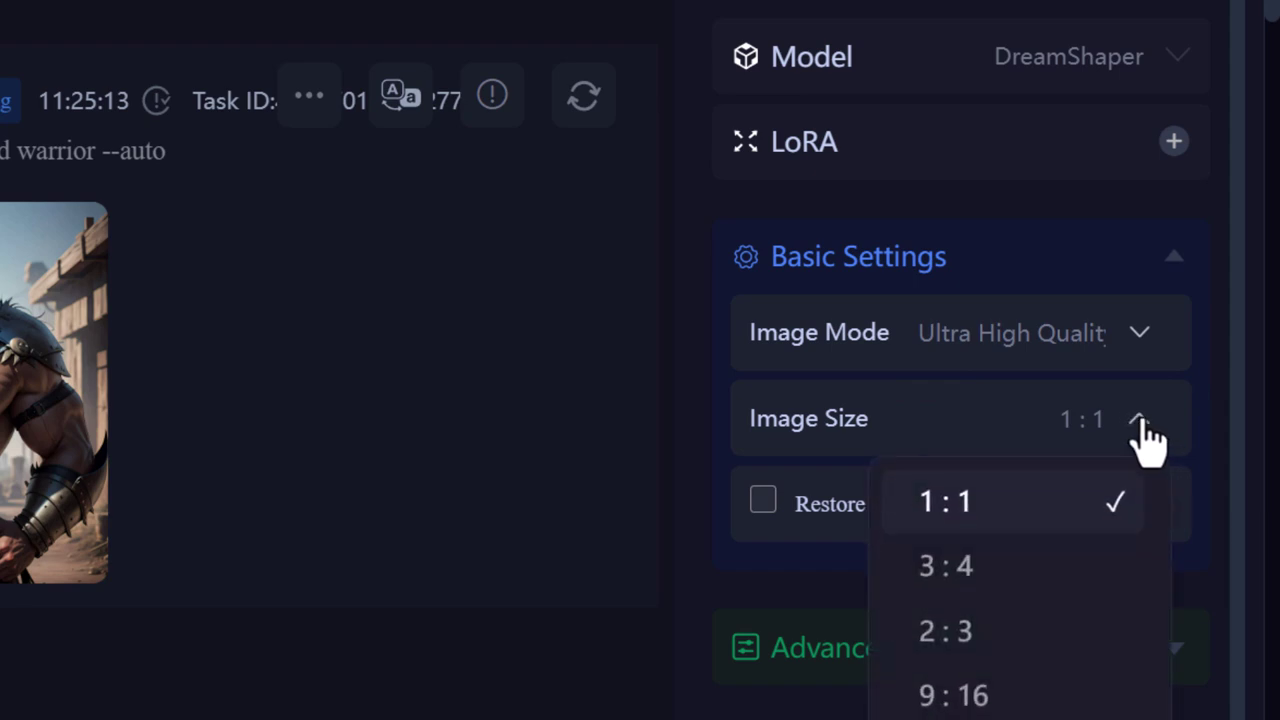
pyautogui.scroll(-1, 975, 430)
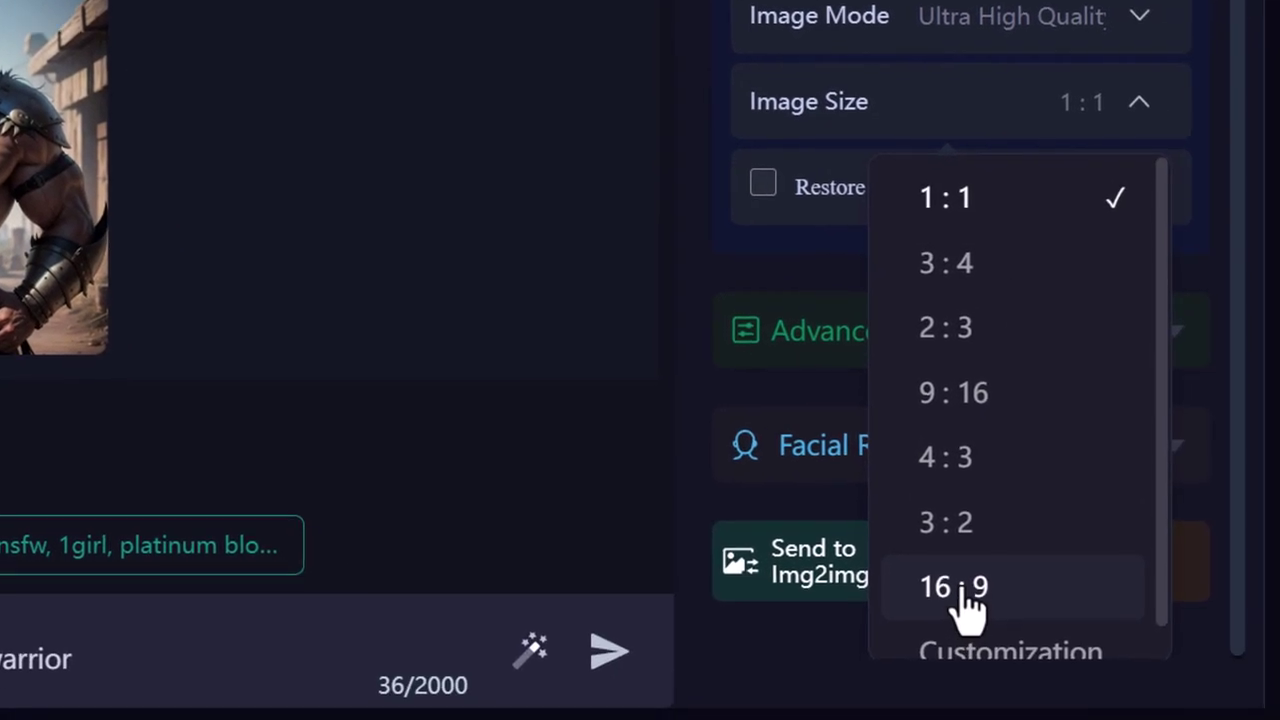
pyautogui.click(966, 590)
# Try Customization, return the size to 16:9, enable Restore faces and expand Advanced Config
pyautogui.click(1064, 176)
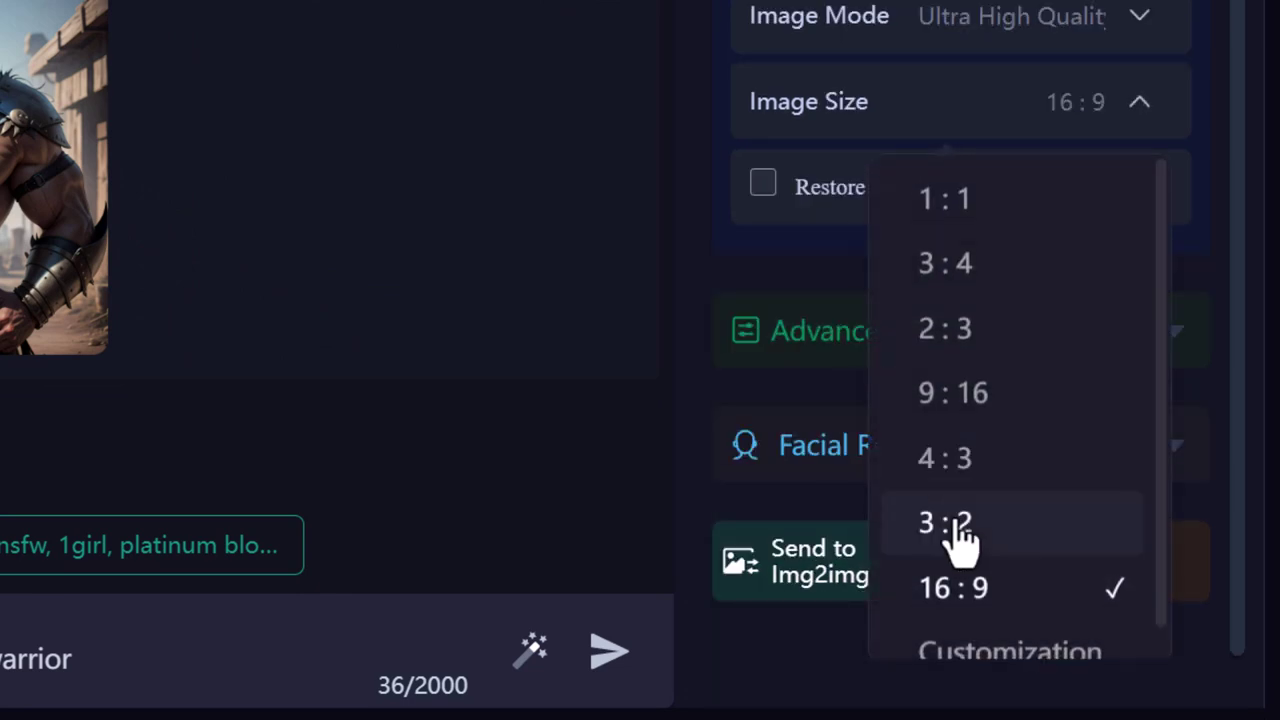
pyautogui.click(1010, 650)
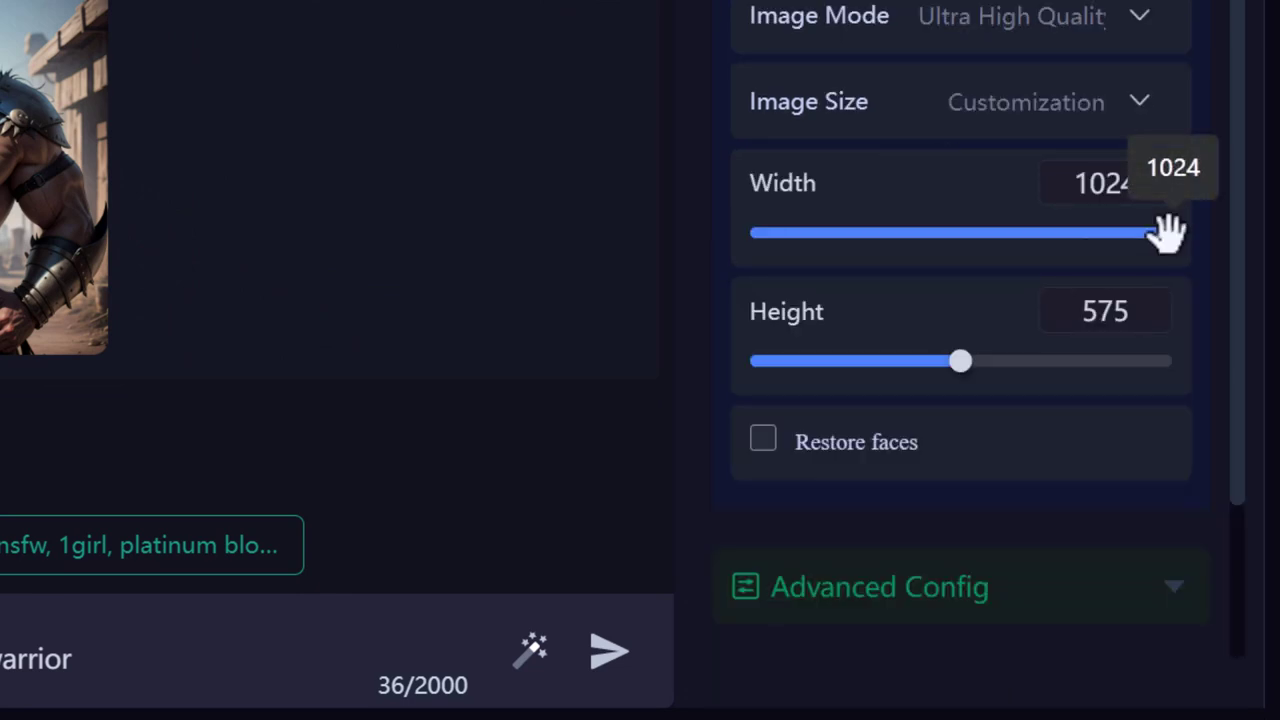
pyautogui.click(1130, 110)
pyautogui.click(968, 578)
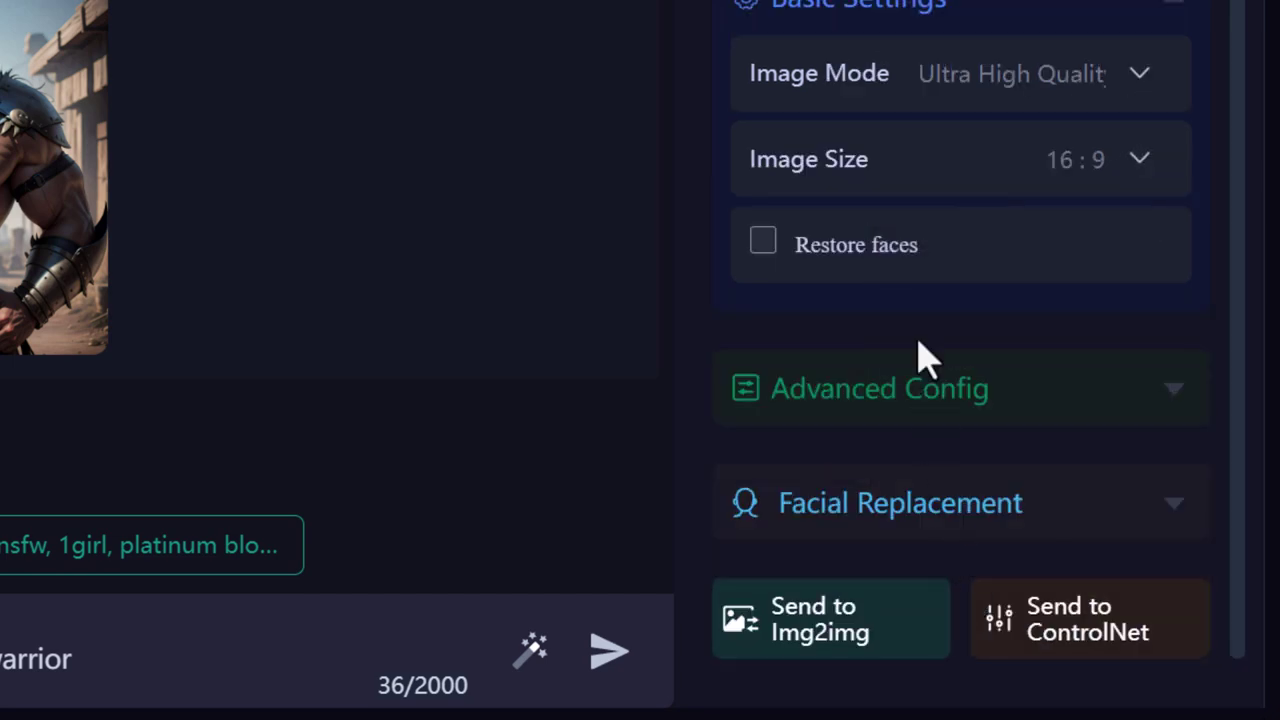
pyautogui.click(856, 250)
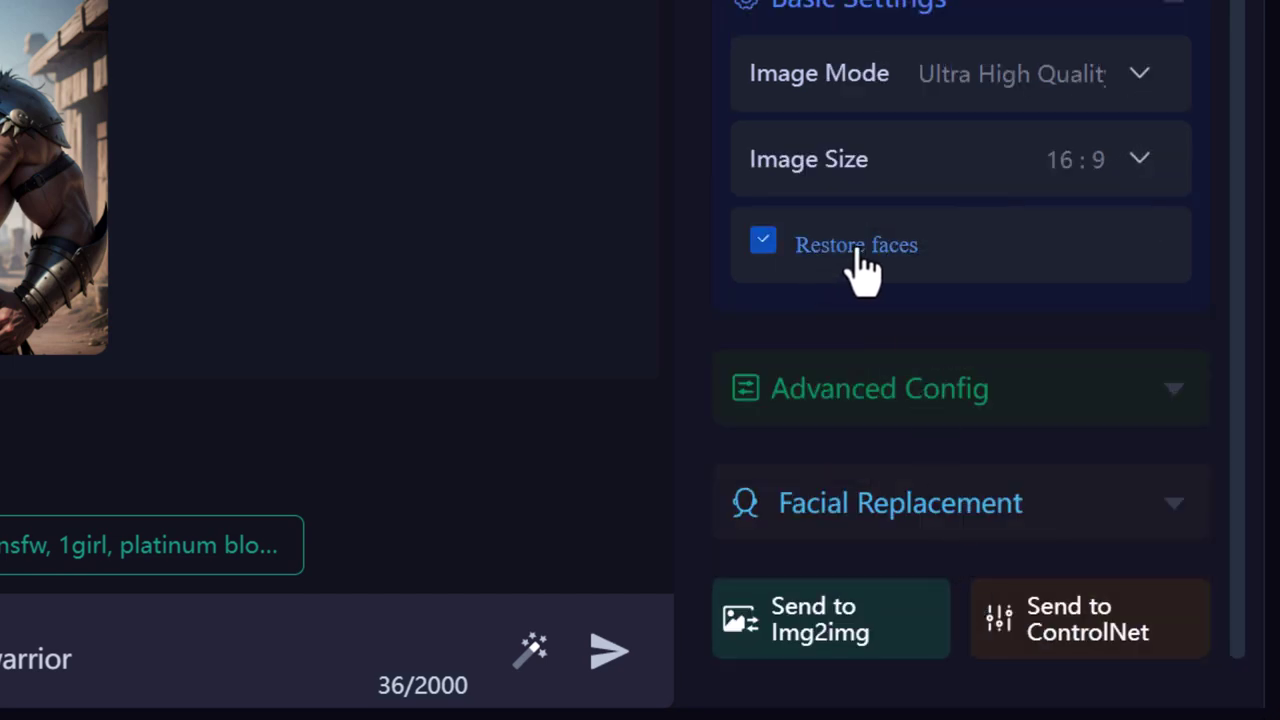
pyautogui.click(1185, 410)
# Scroll through Advanced Config, then expand Facial Replacement to see face upload and Restore Visibility 0.6
pyautogui.scroll(-3, 1110, 286)
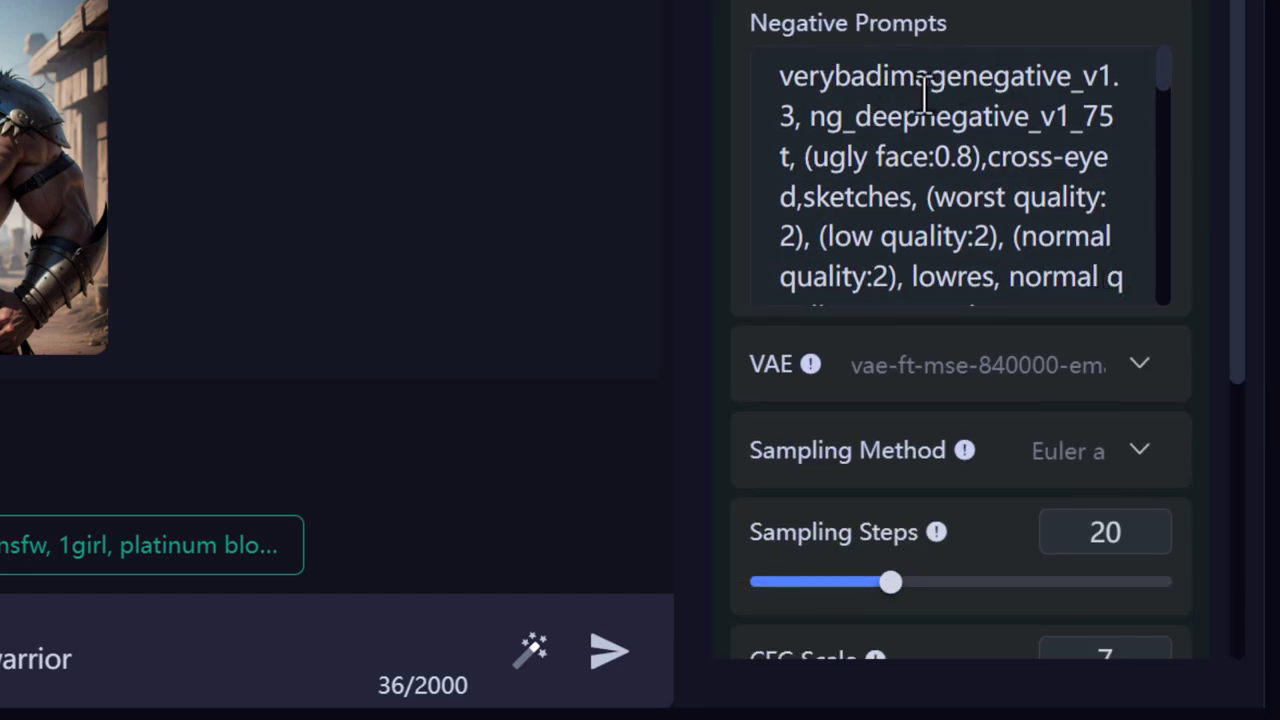
pyautogui.scroll(-3, 915, 200)
pyautogui.scroll(-2, 977, 334)
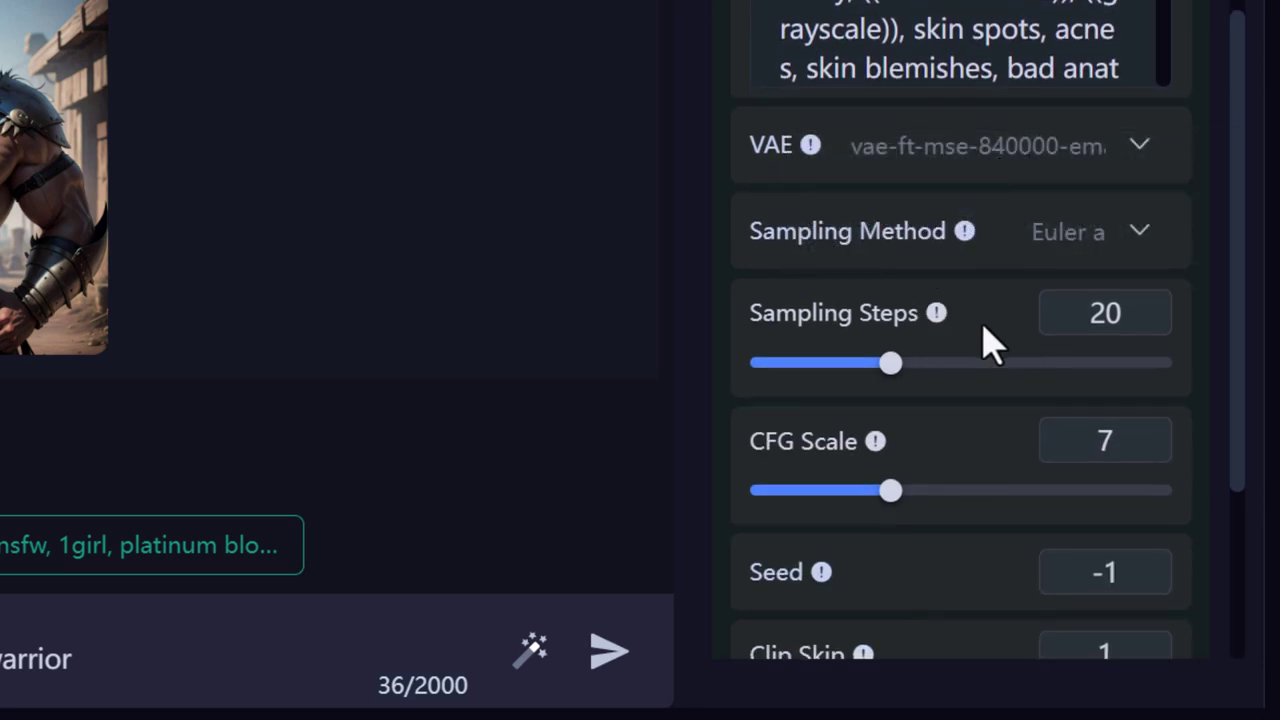
pyautogui.scroll(-2, 988, 343)
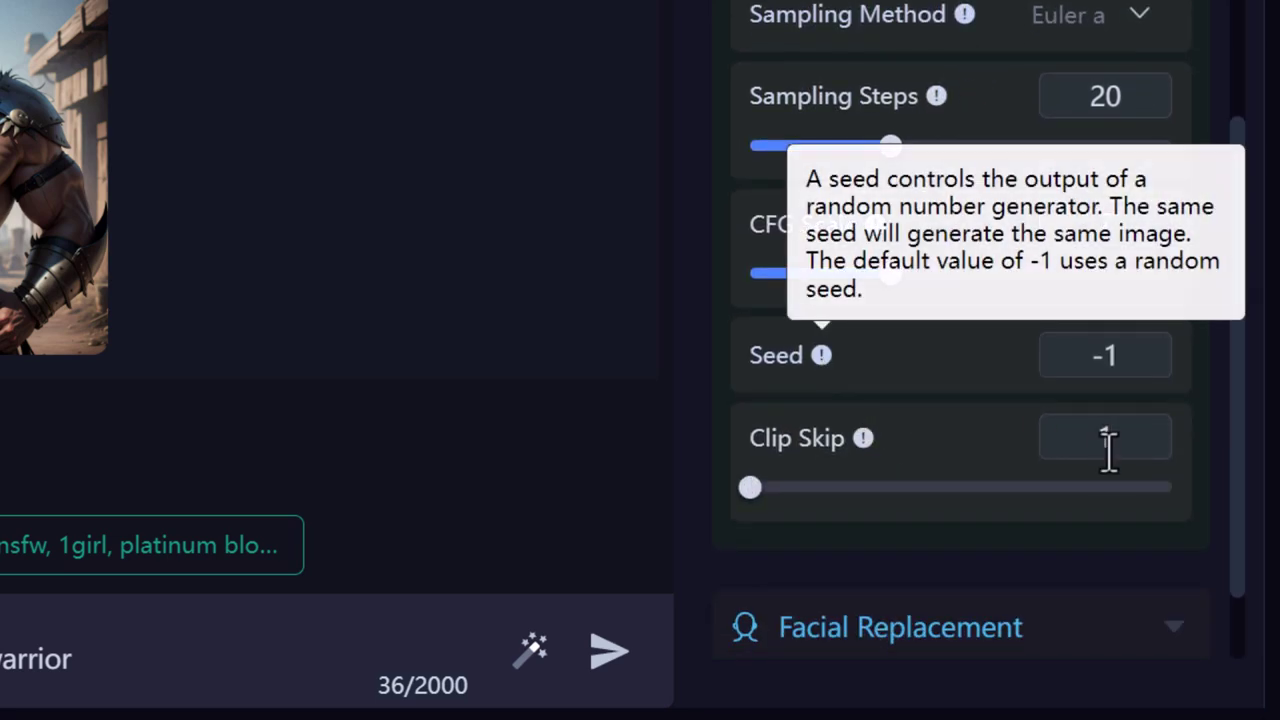
pyautogui.scroll(4, 1050, 250)
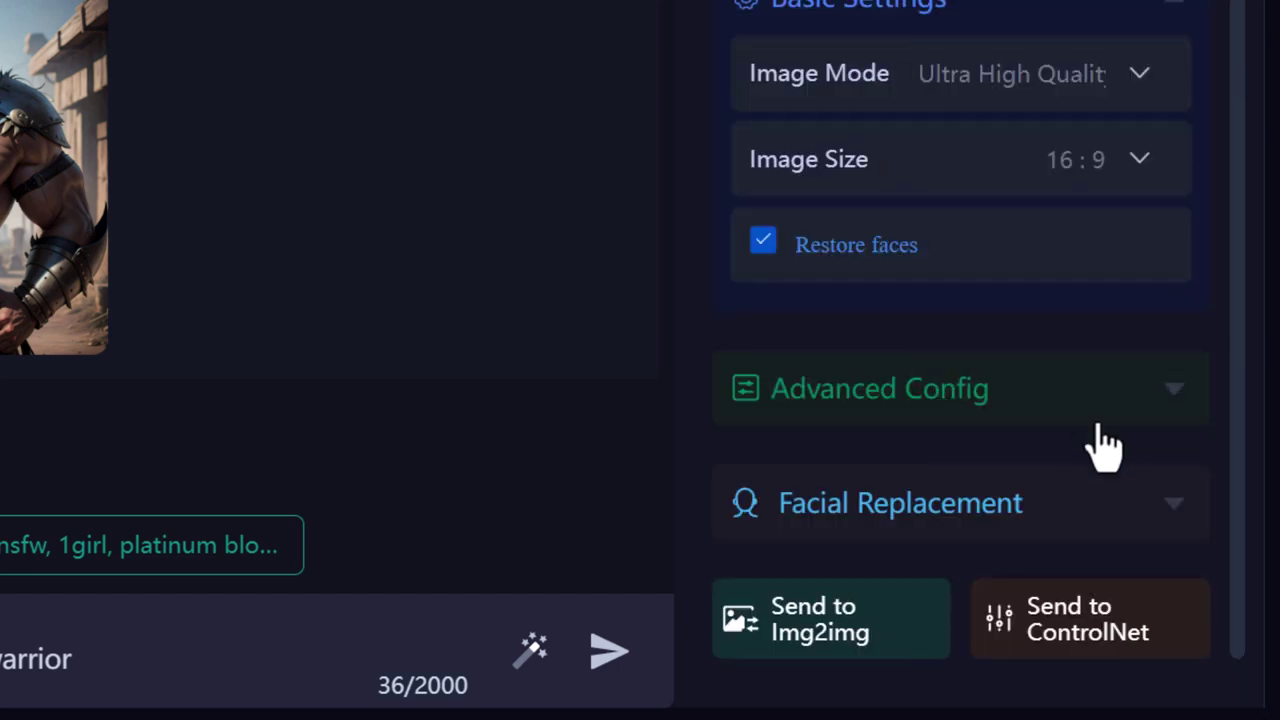
pyautogui.click(1180, 526)
pyautogui.scroll(-4, 1074, 374)
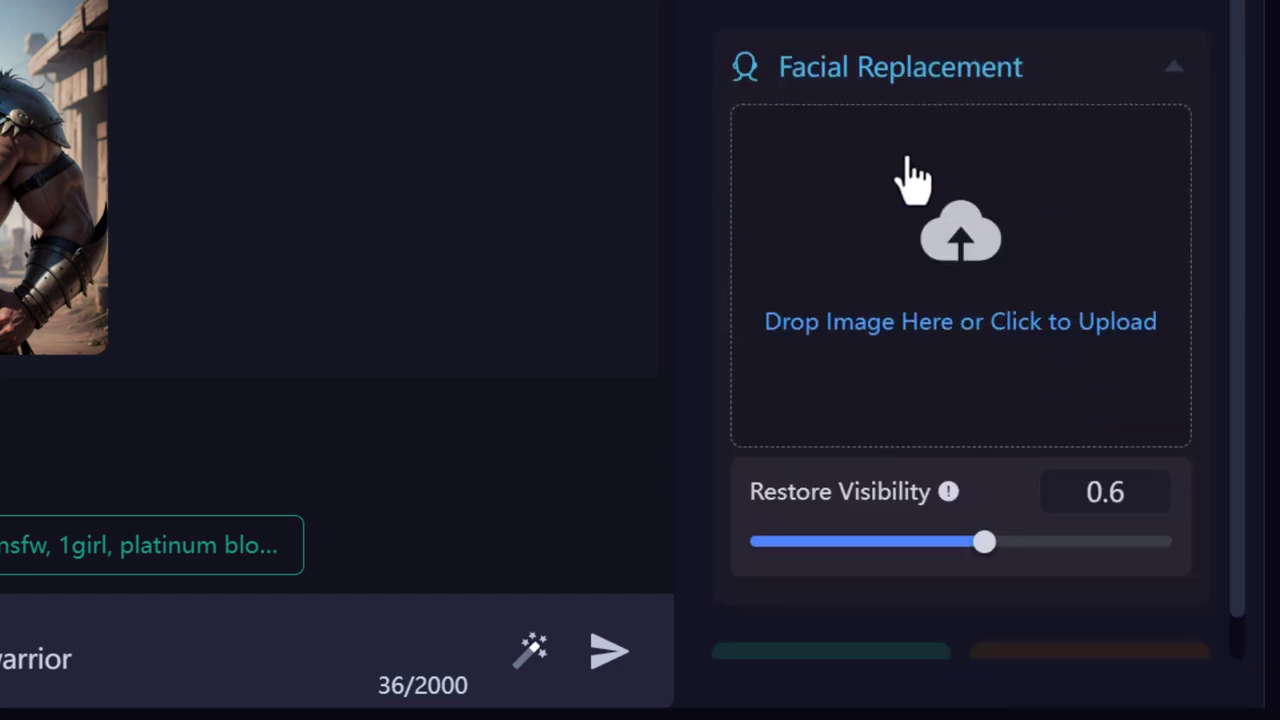
pyautogui.scroll(1, 1120, 150)
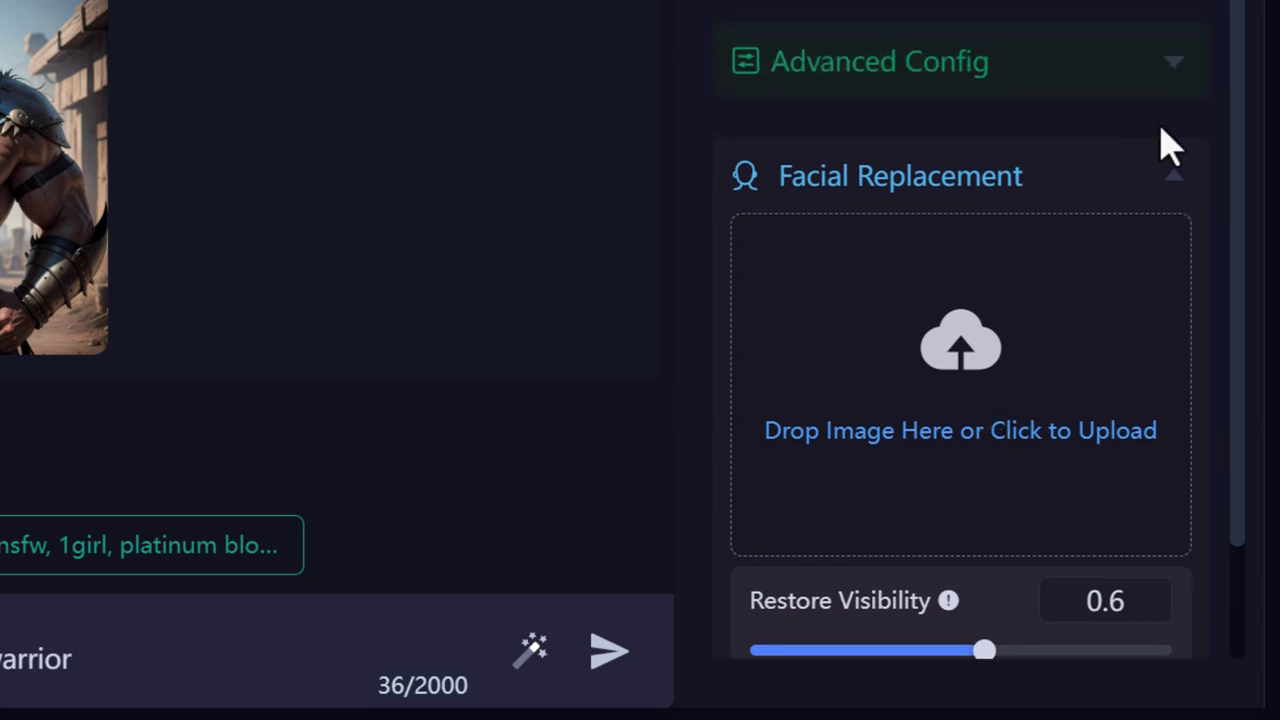
# Collapse Facial Replacement, browse the generated warrior images back and forth, and open the Model list
pyautogui.click(1180, 192)
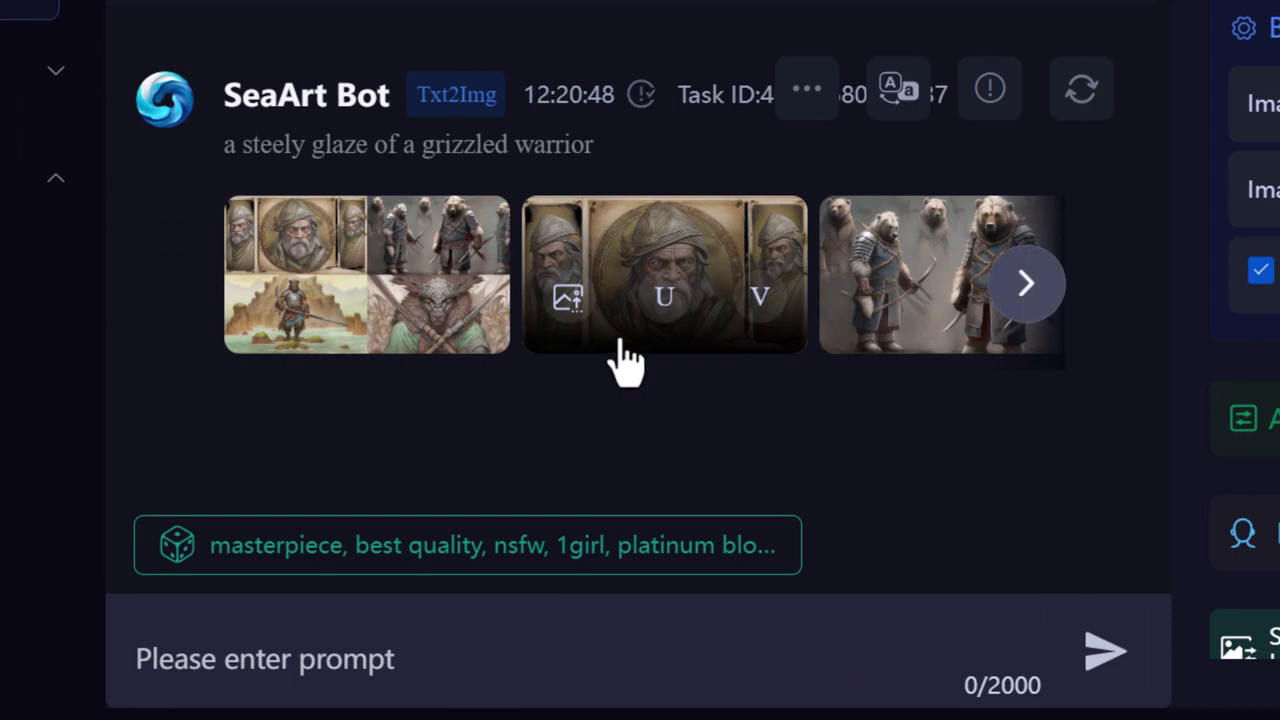
pyautogui.click(1029, 290)
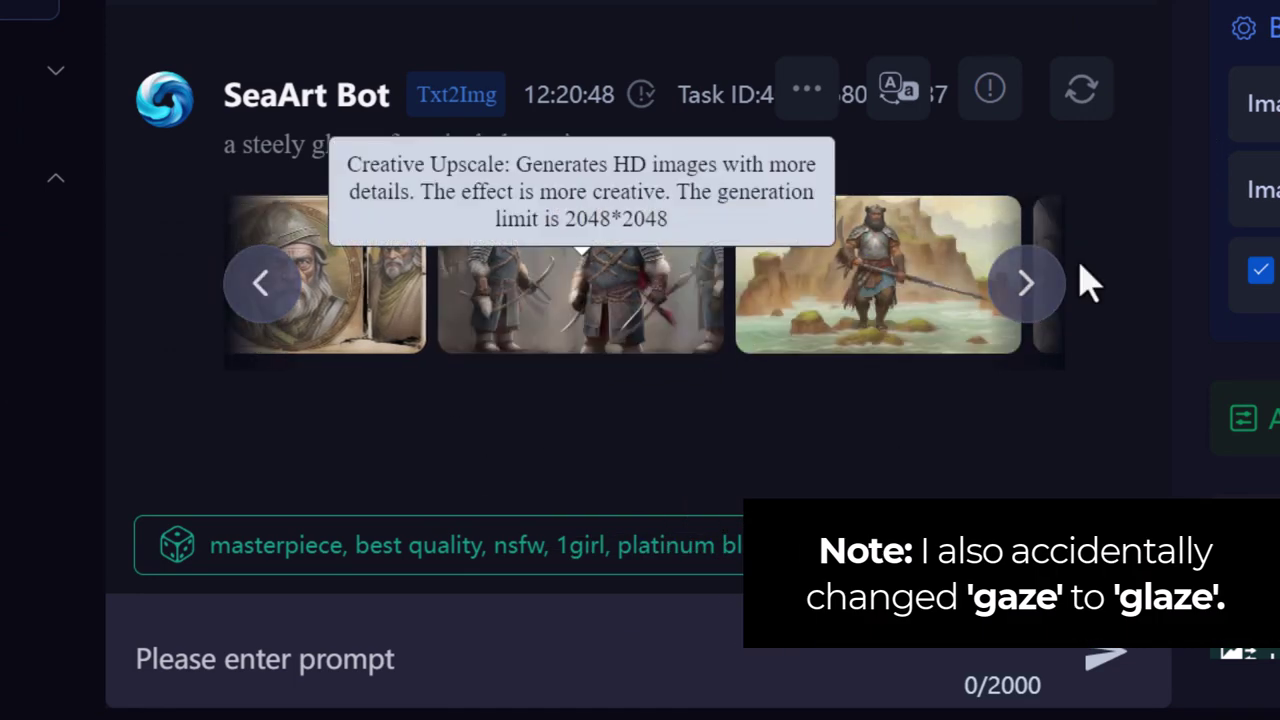
pyautogui.click(1032, 286)
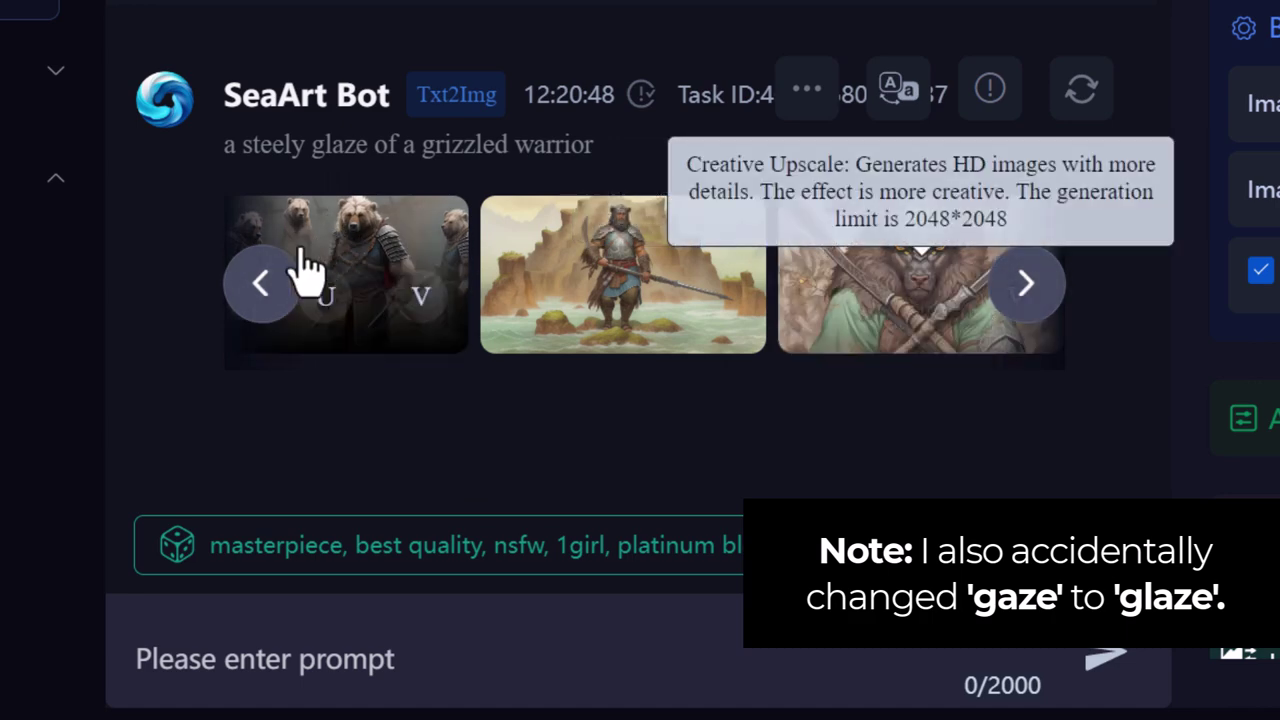
pyautogui.click(262, 284)
pyautogui.click(262, 284)
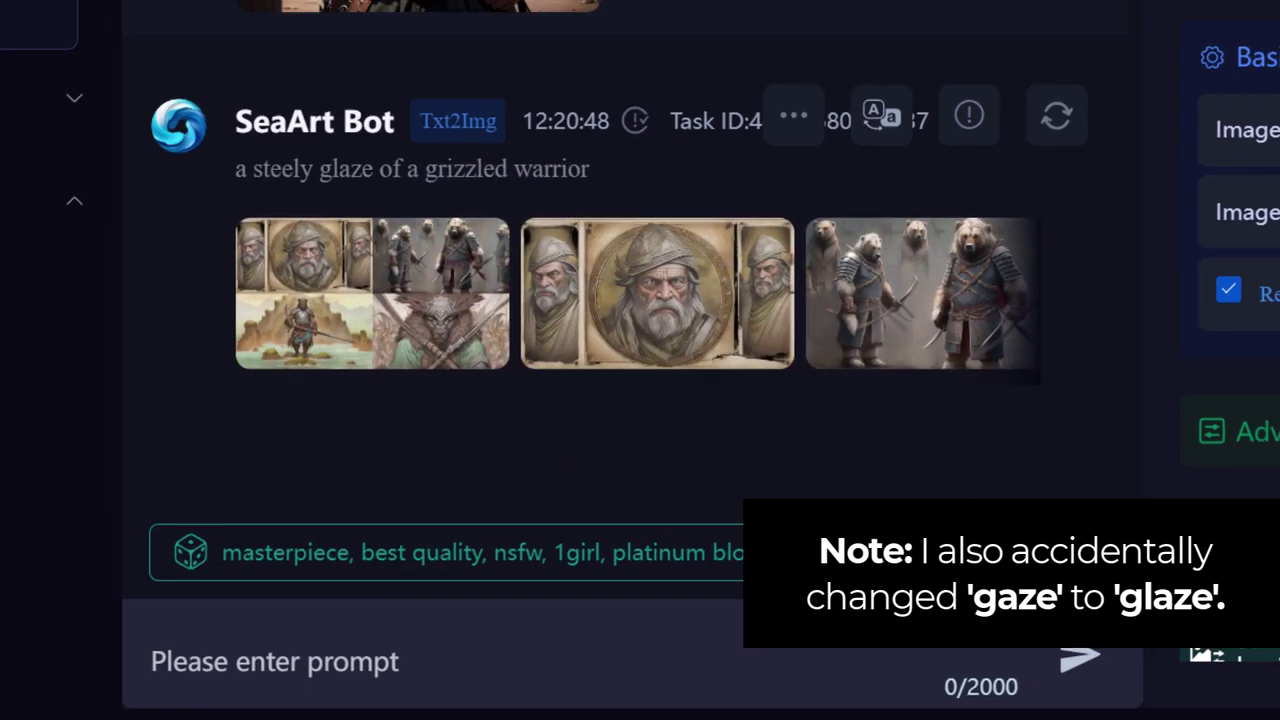
pyautogui.click(1140, 126)
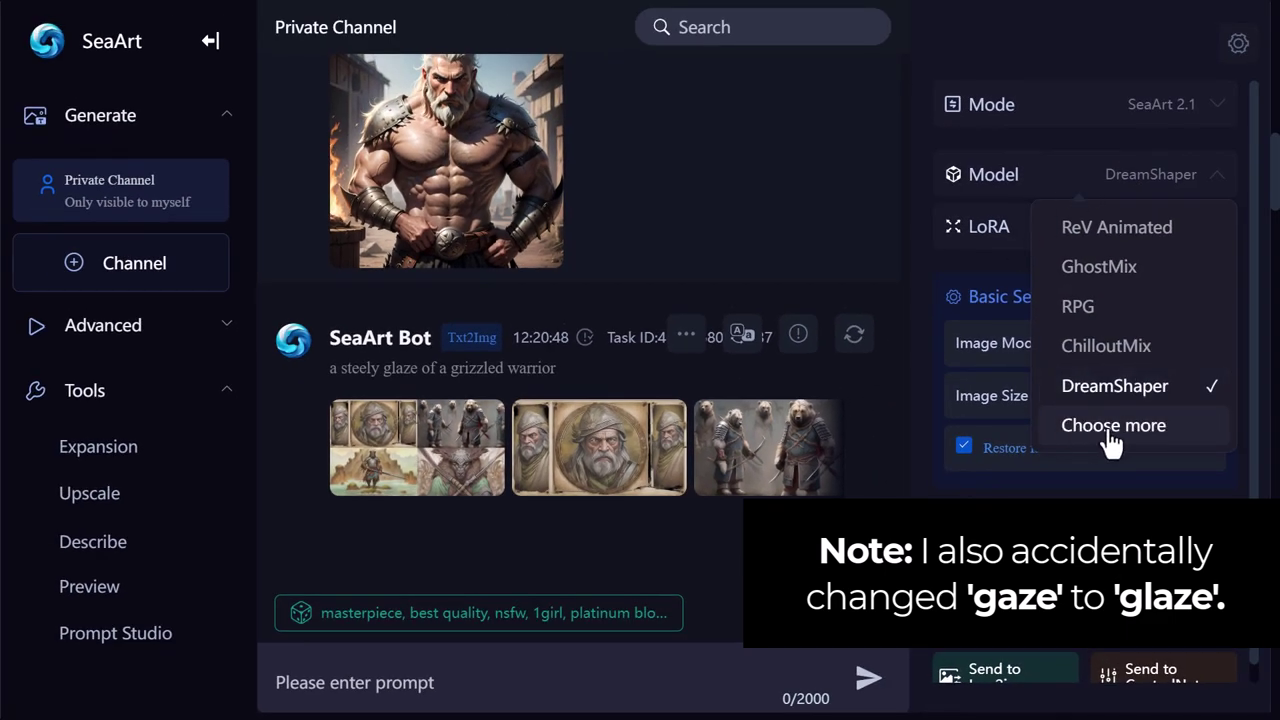
# Look through the model catalogue's favourites, own models and Explore More lists, then close it
pyautogui.click(1111, 430)
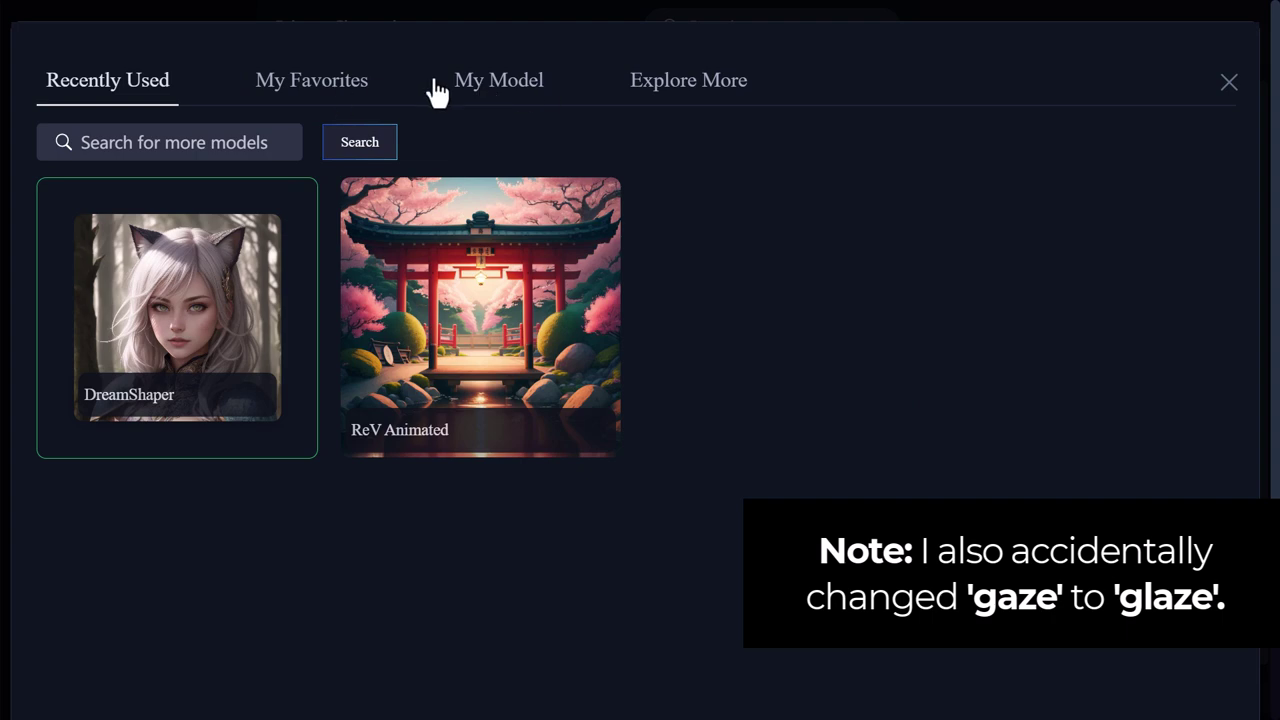
pyautogui.click(340, 90)
pyautogui.click(531, 89)
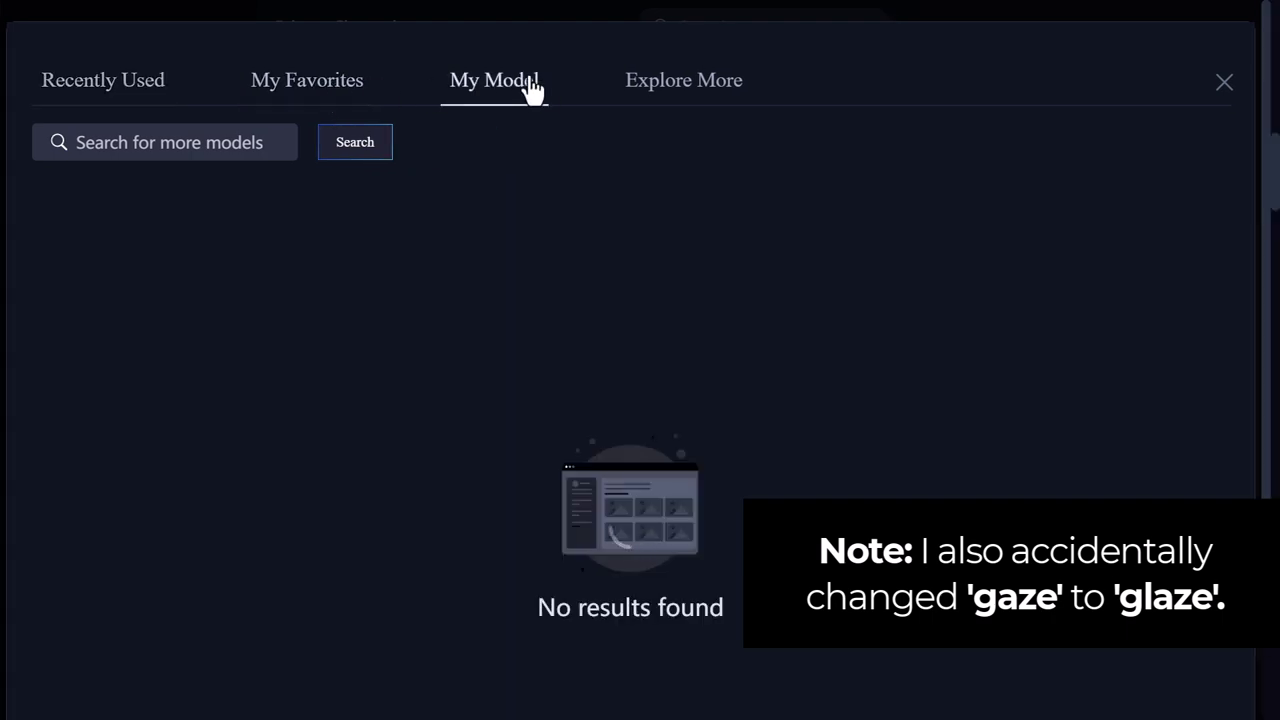
pyautogui.click(689, 104)
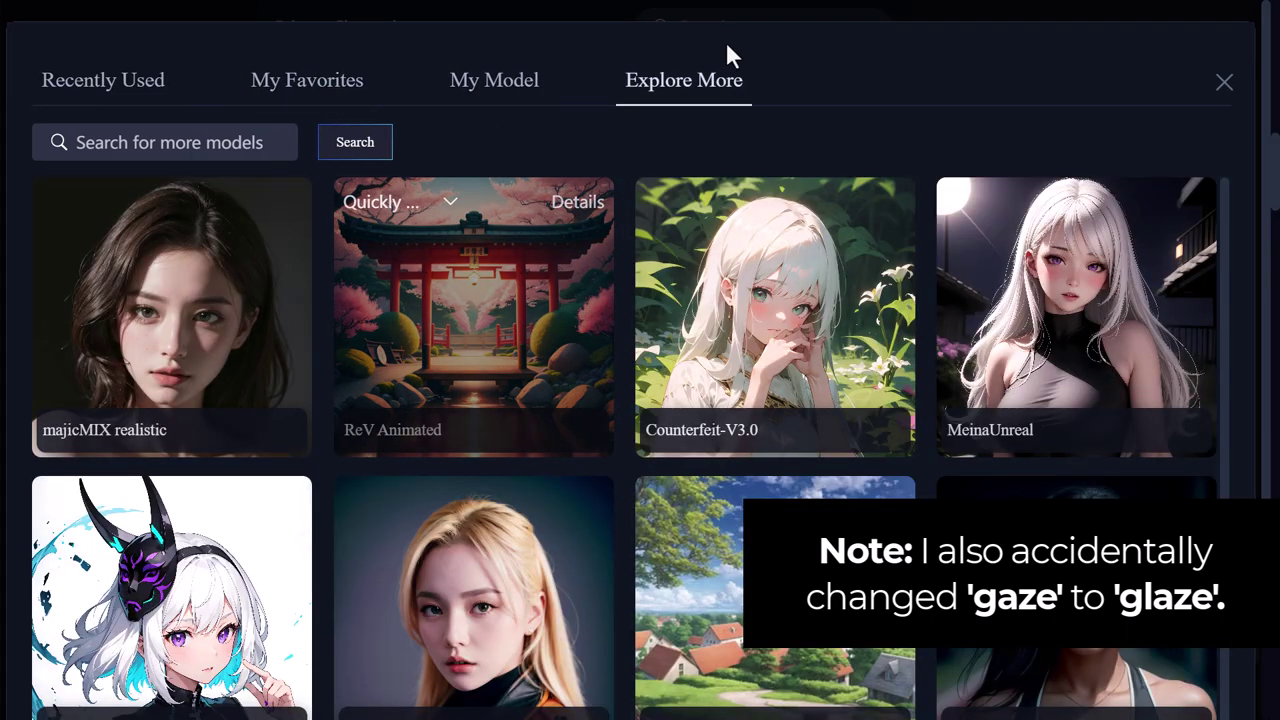
pyautogui.scroll(-2, 314, 306)
pyautogui.scroll(-5, 314, 306)
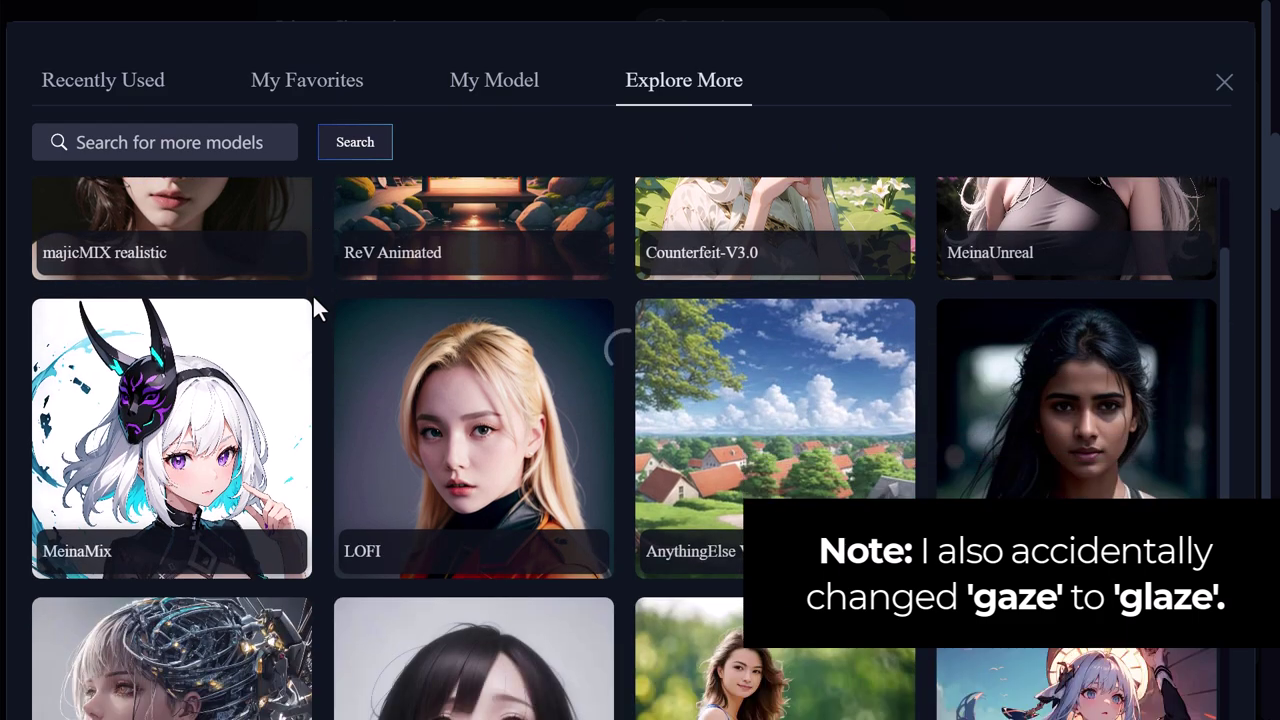
pyautogui.scroll(-2, 345, 345)
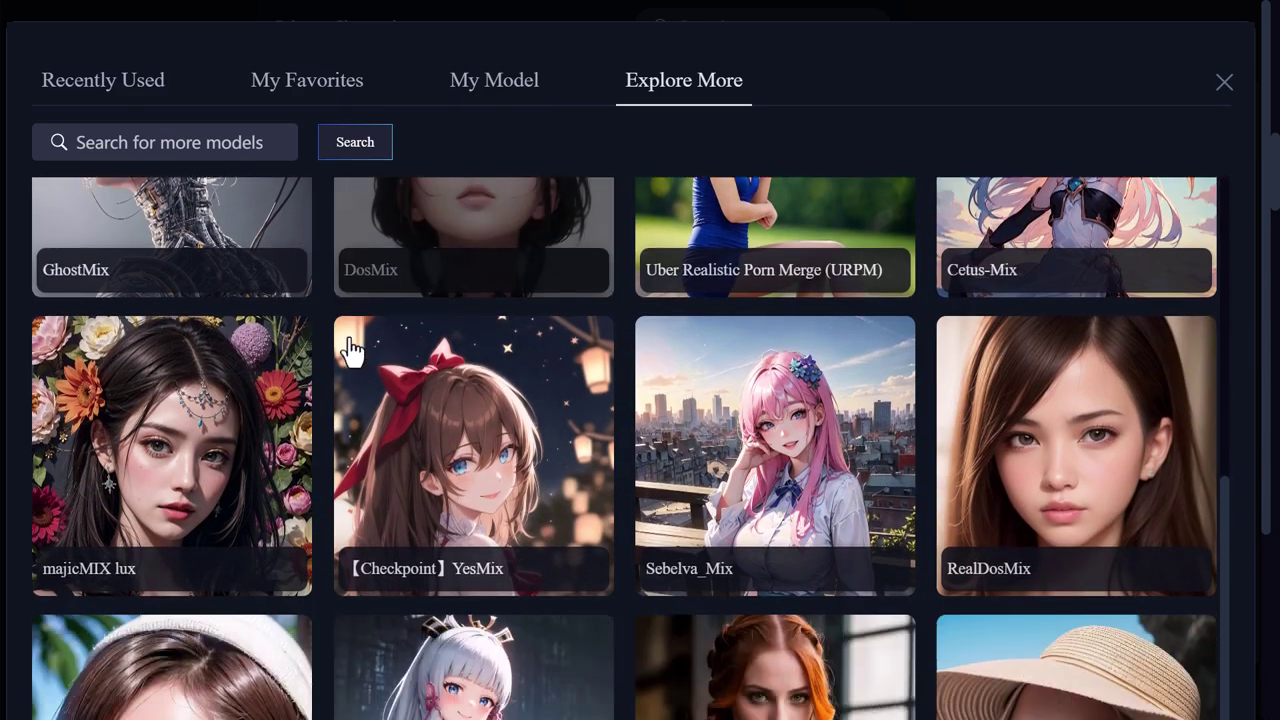
pyautogui.scroll(4, 345, 345)
pyautogui.click(1224, 84)
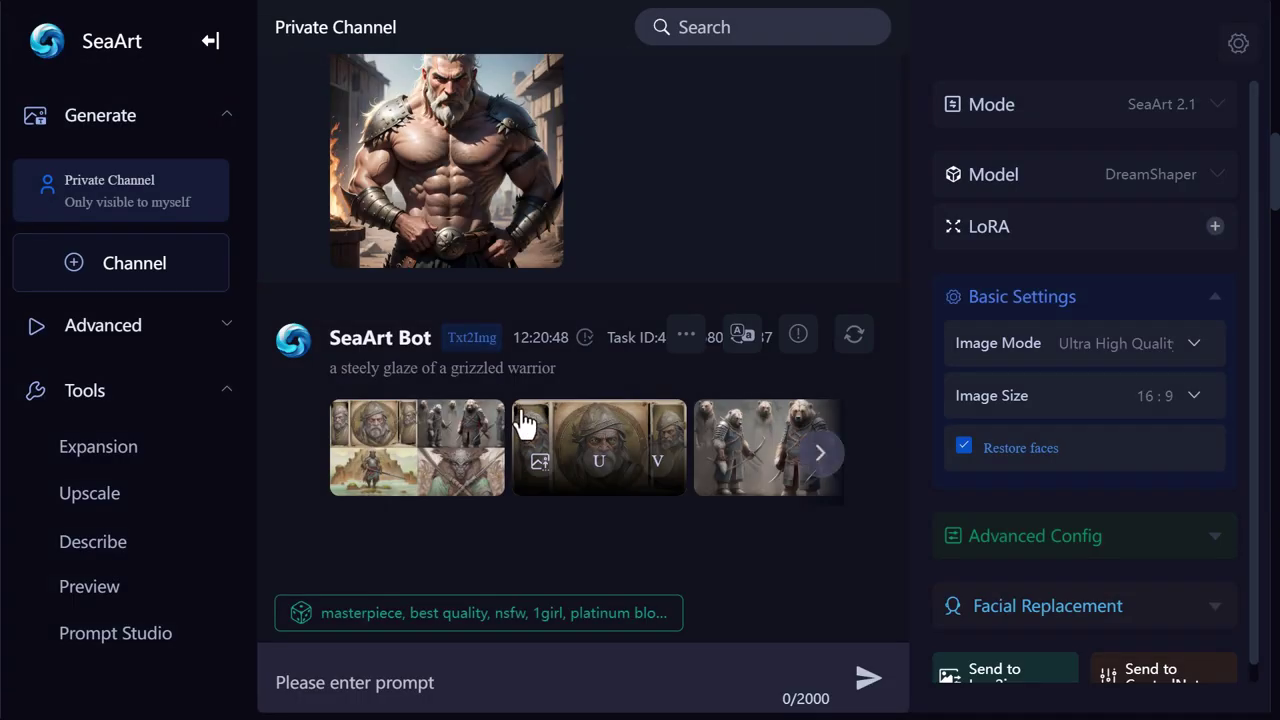
# View the middle warrior image full size, close it, and expand the Facial Replacement section
pyautogui.click(620, 447)
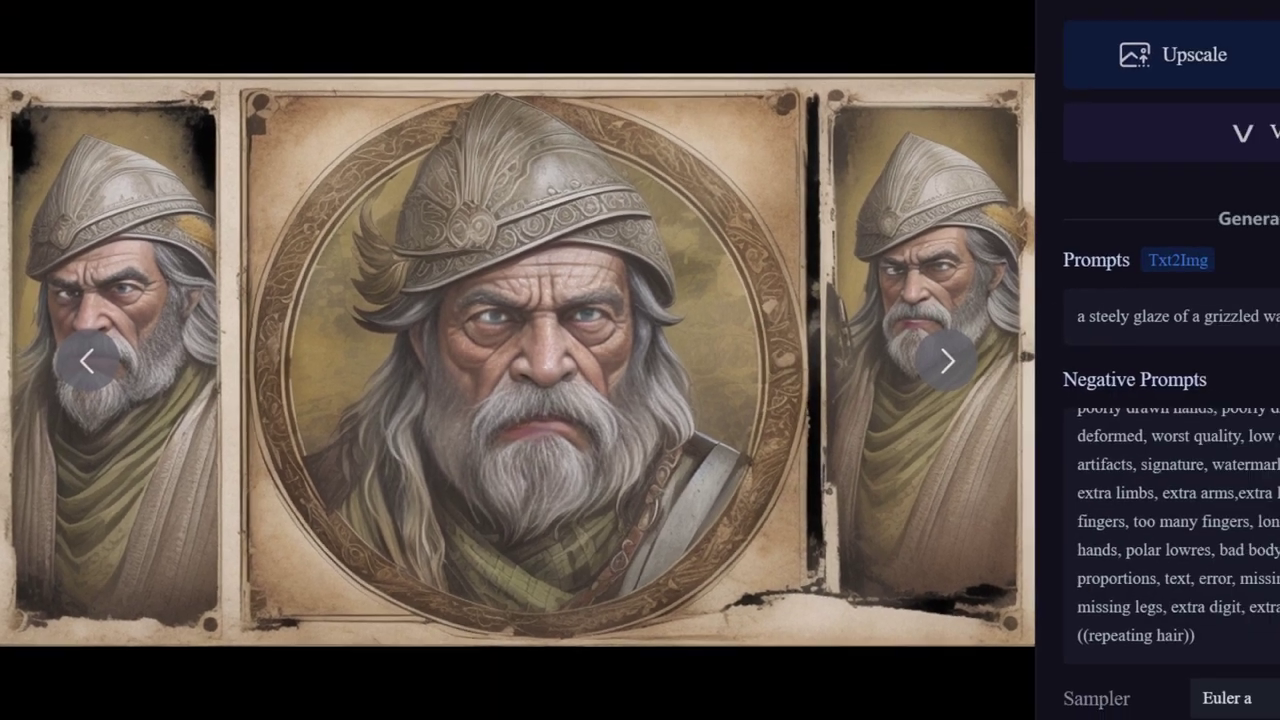
pyautogui.click(1238, 43)
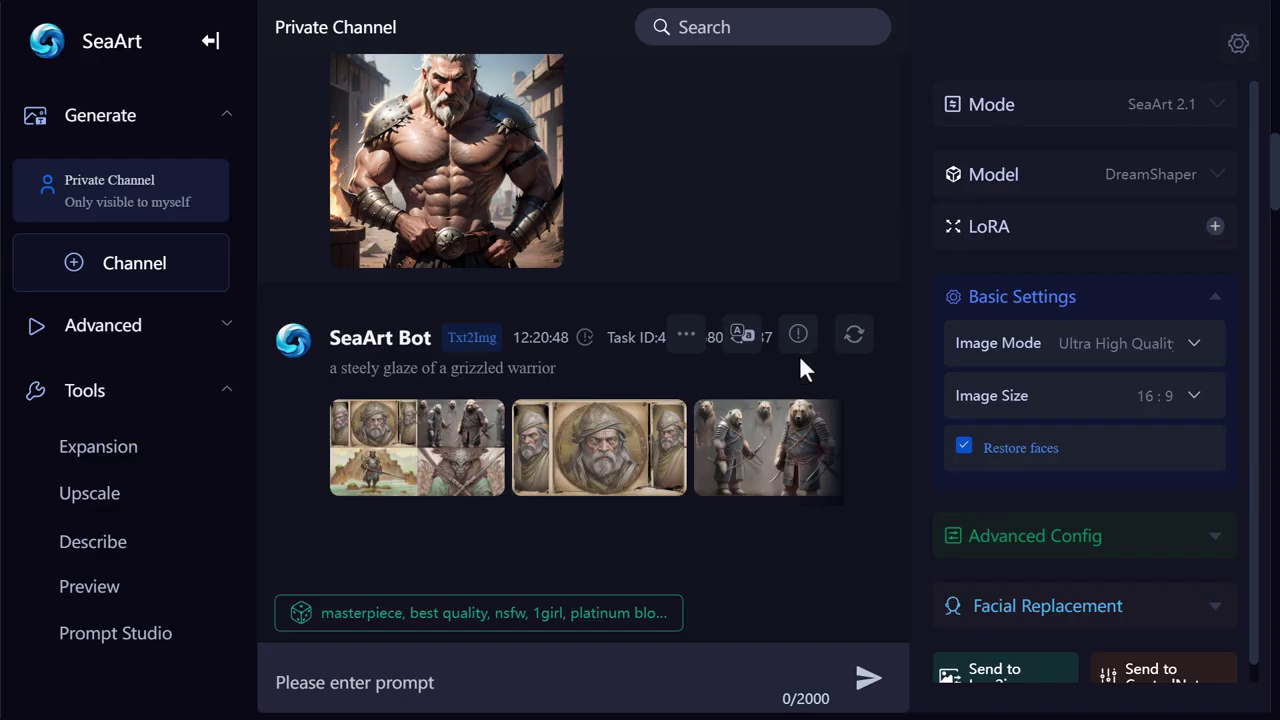
pyautogui.scroll(-1, 1100, 540)
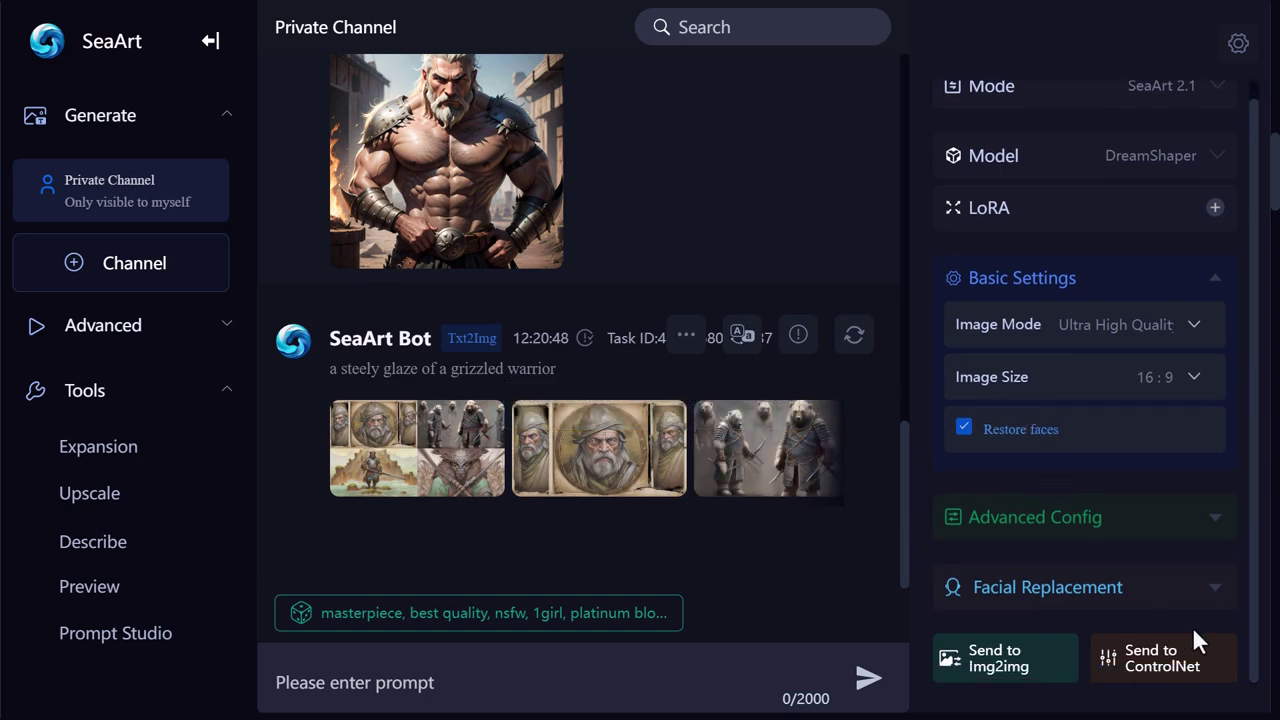
pyautogui.click(1215, 604)
pyautogui.scroll(-3, 1050, 640)
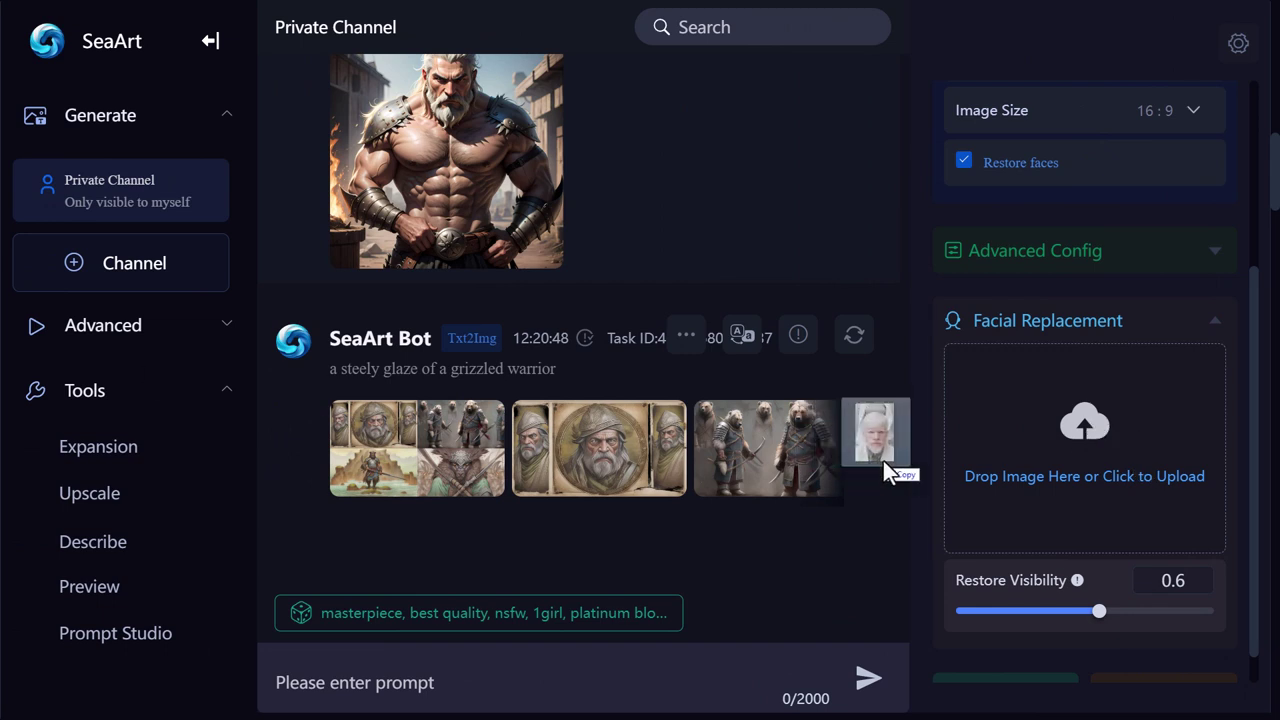
# Upload the white-haired man's face for replacement and reuse the grizzled warrior prompt as input
pyautogui.moveTo(883, 461); pyautogui.dragTo(1089, 480)
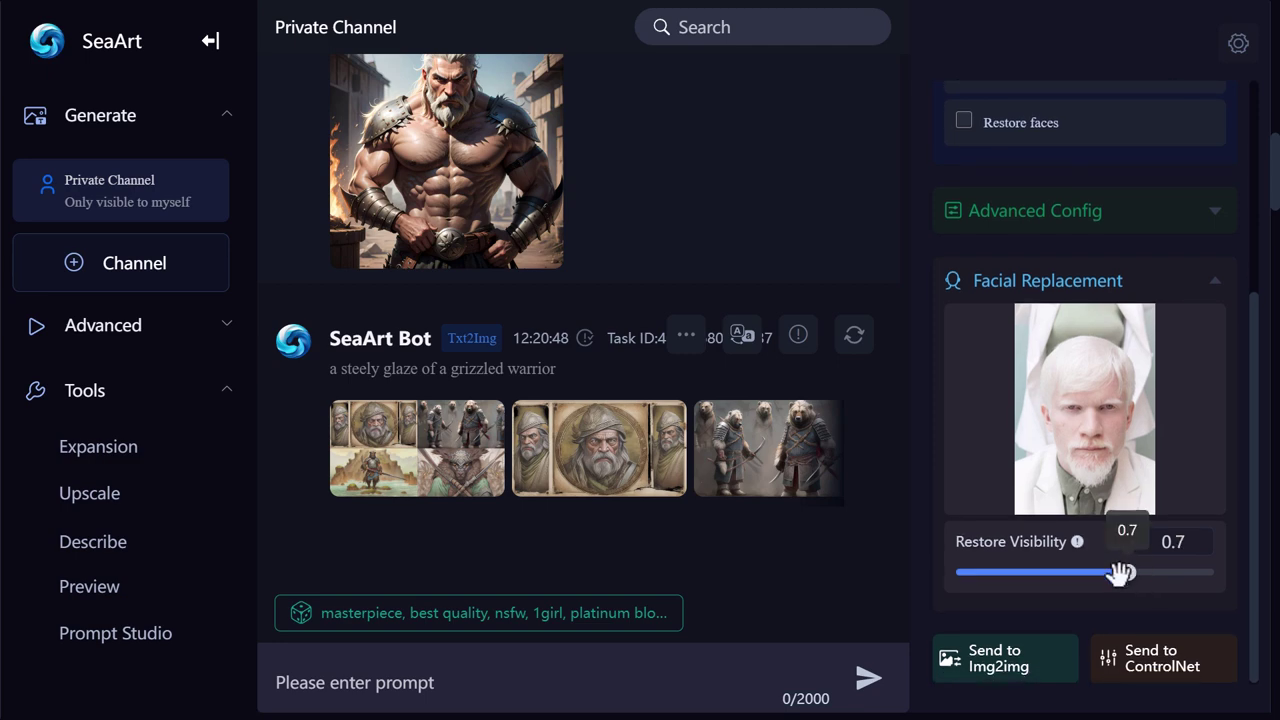
pyautogui.scroll(3, 1120, 575)
pyautogui.scroll(-3, 1118, 574)
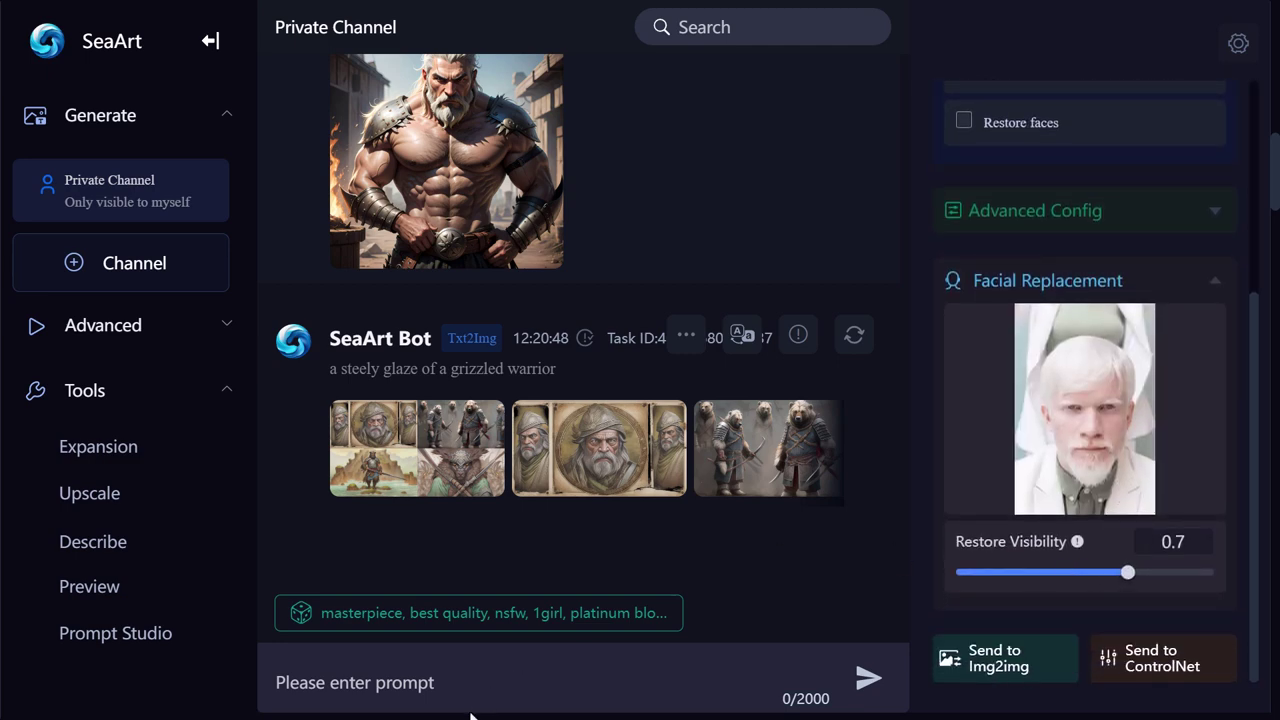
pyautogui.moveTo(575, 385); pyautogui.dragTo(872, 700)
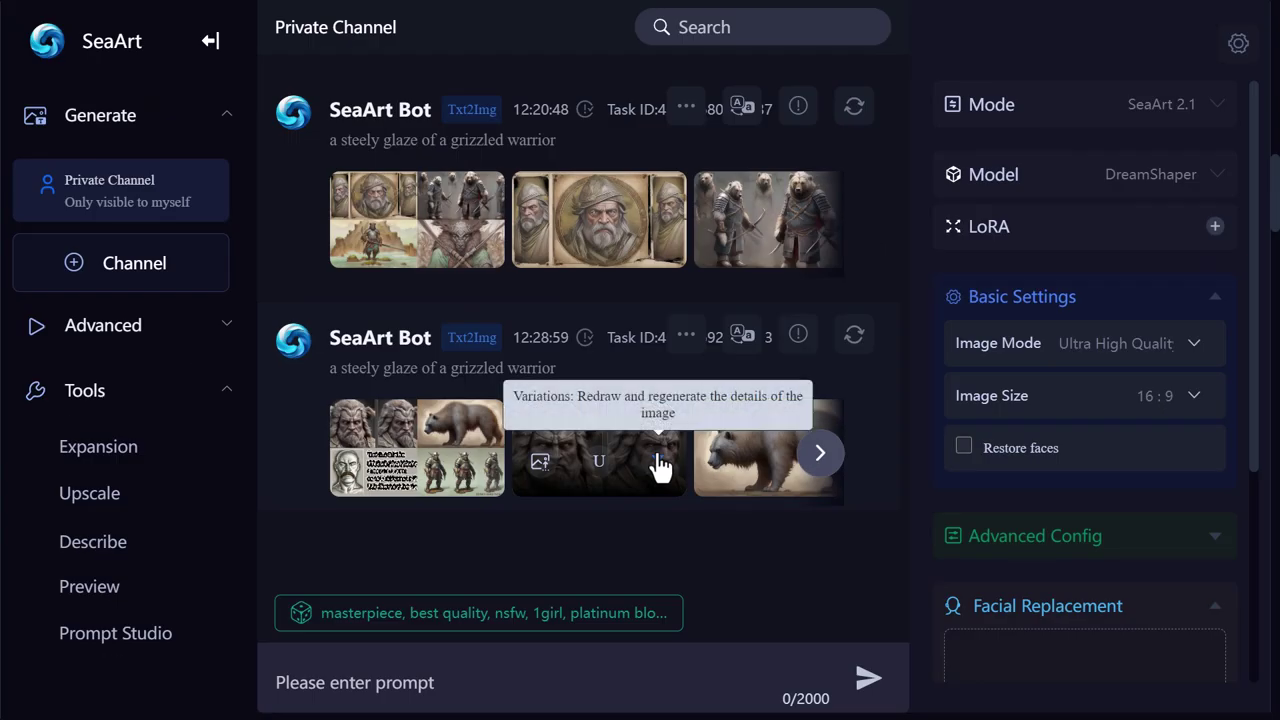
# Open the second new grizzled warrior result full size
pyautogui.click(571, 455)
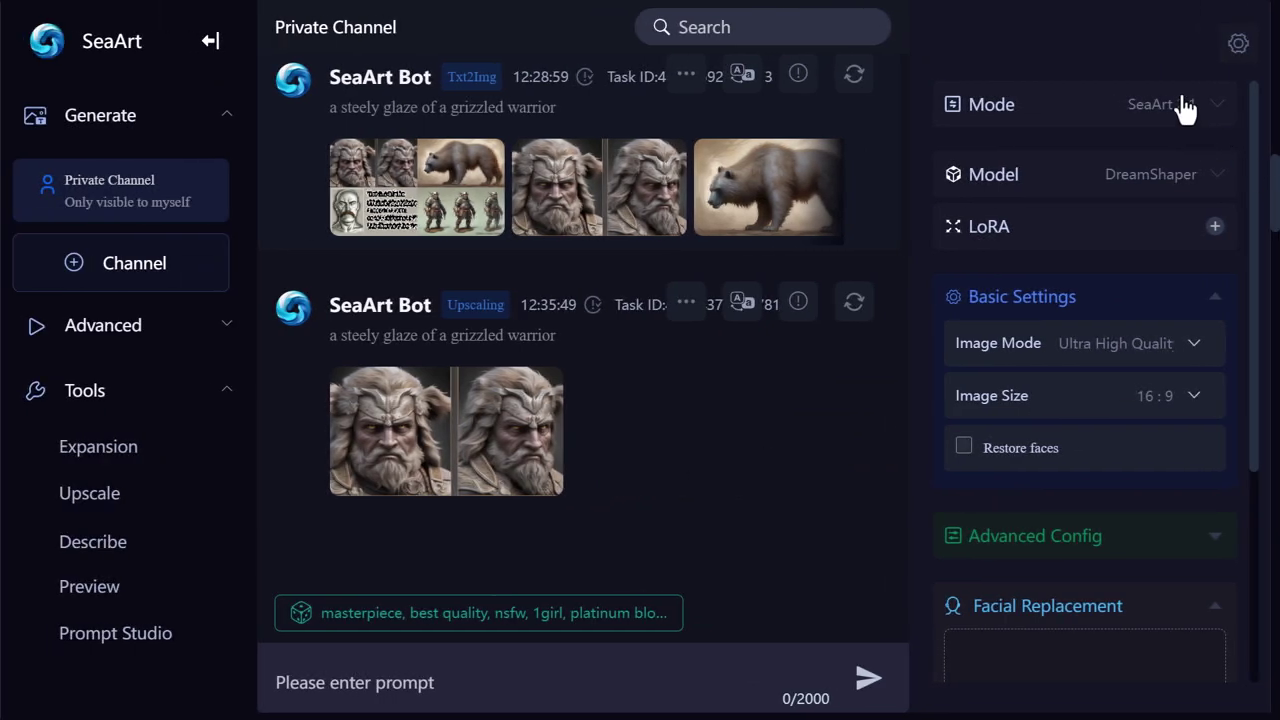
# Set generation mode to Auto and image quality to High Quality, keeping the 16:9 size
pyautogui.click(1200, 110)
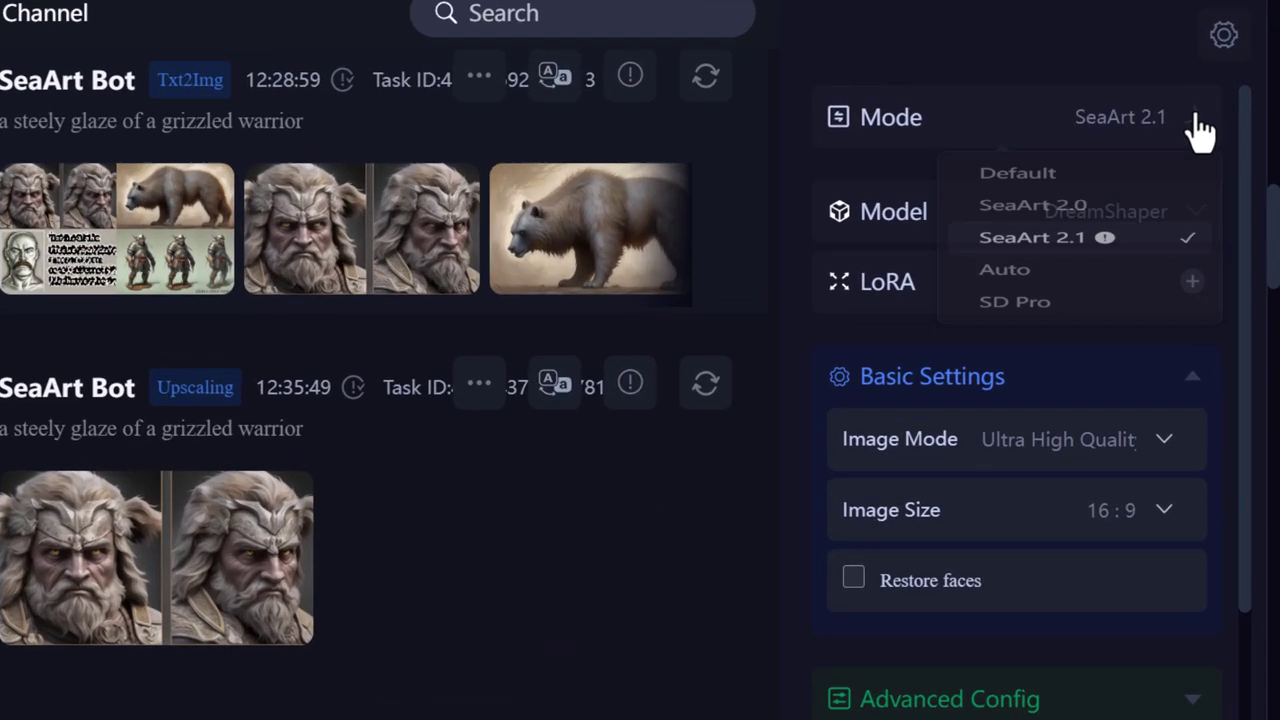
pyautogui.click(1076, 276)
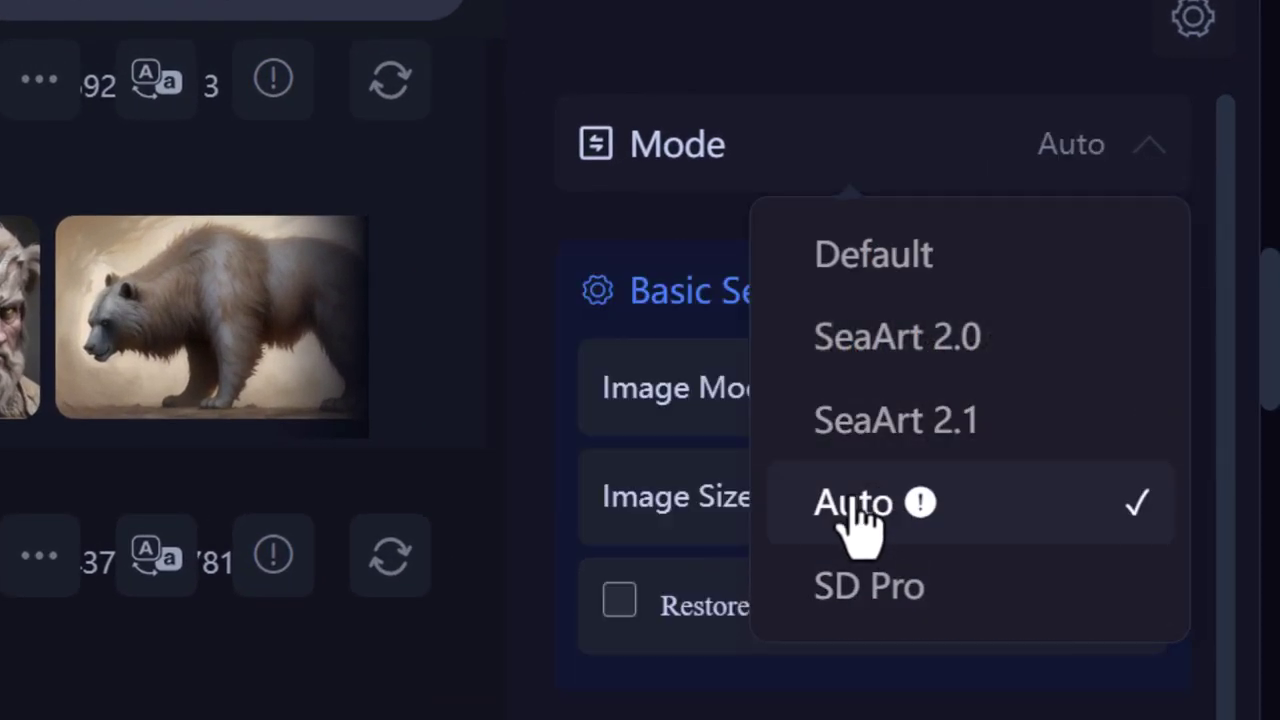
pyautogui.click(853, 512)
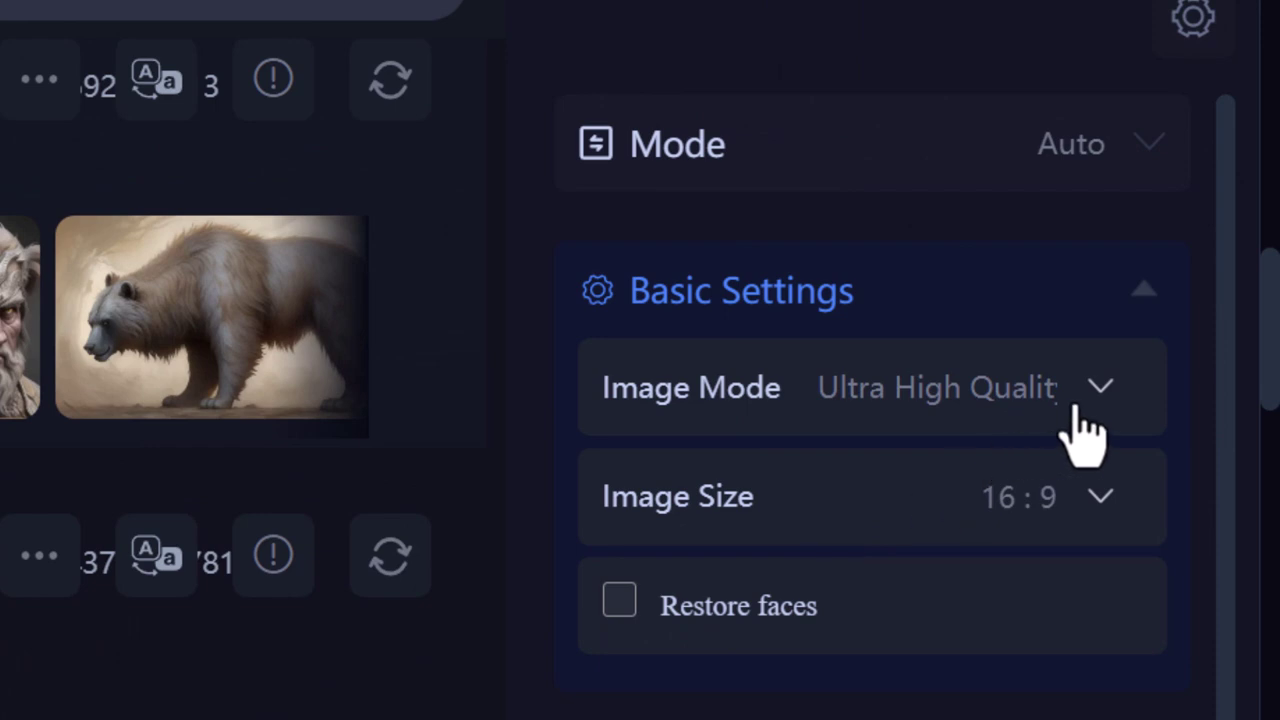
pyautogui.click(1078, 405)
pyautogui.click(957, 585)
pyautogui.click(875, 515)
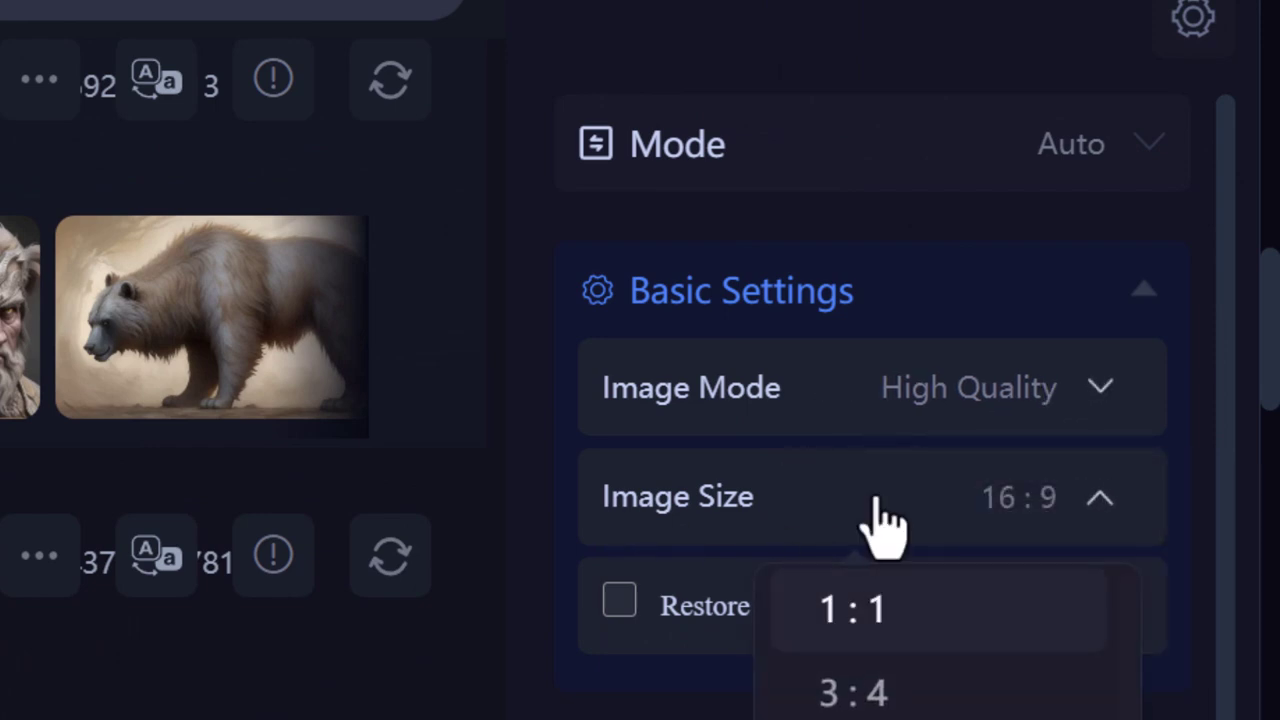
pyautogui.click(640, 700)
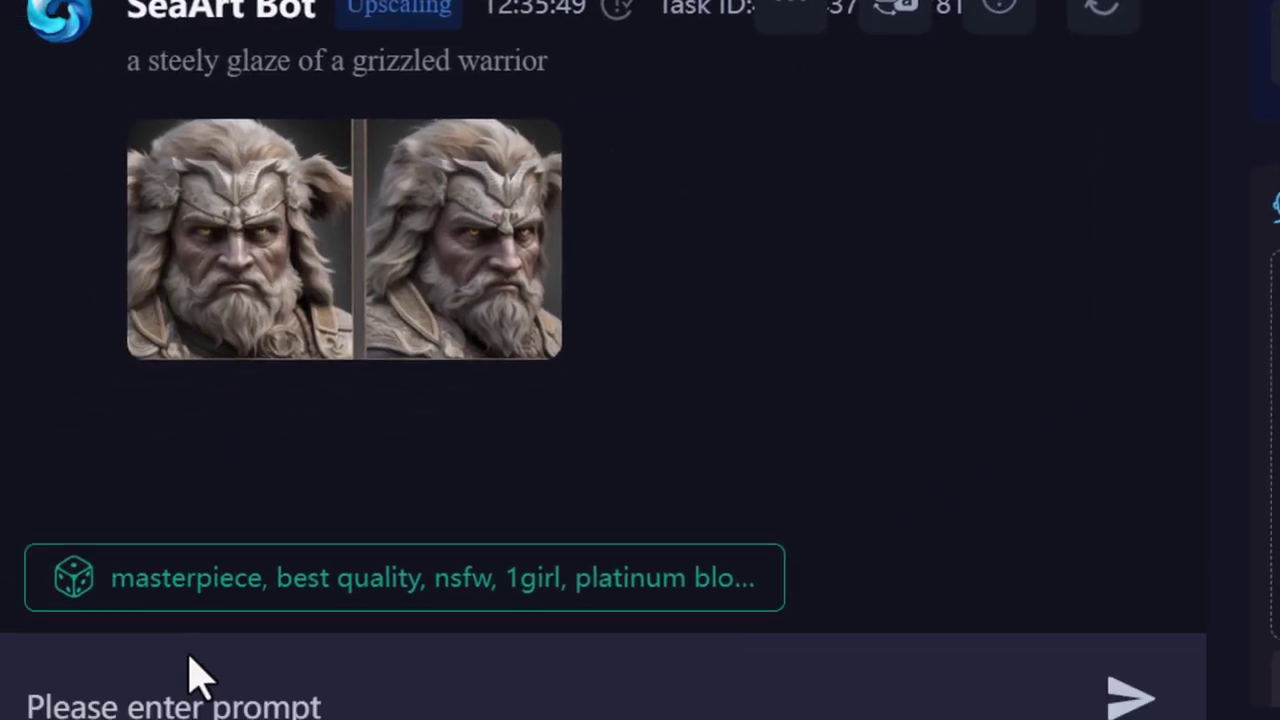
# Enter 'a powerful warrior' and expand it into a detailed prompt with the magic wand
pyautogui.click(194, 677)
pyautogui.write('a powerful warrior')
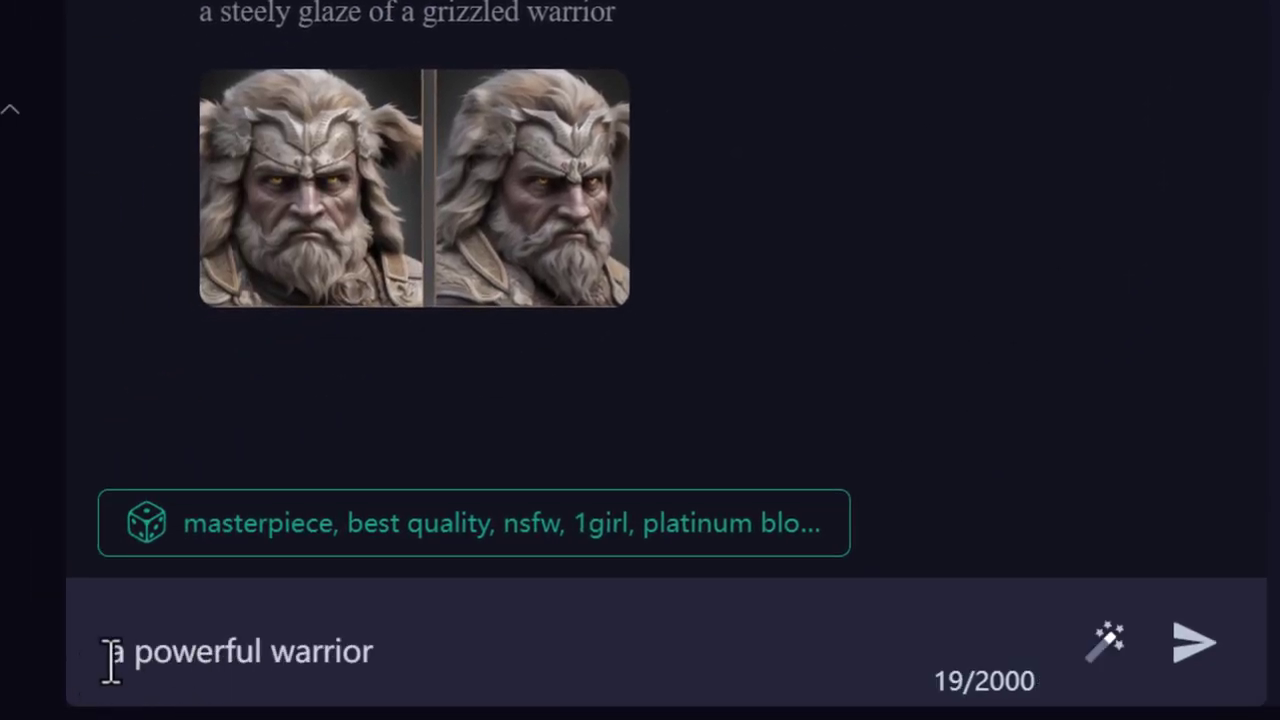
pyautogui.moveTo(111, 660); pyautogui.dragTo(374, 654)
pyautogui.click(397, 651)
pyautogui.click(1105, 643)
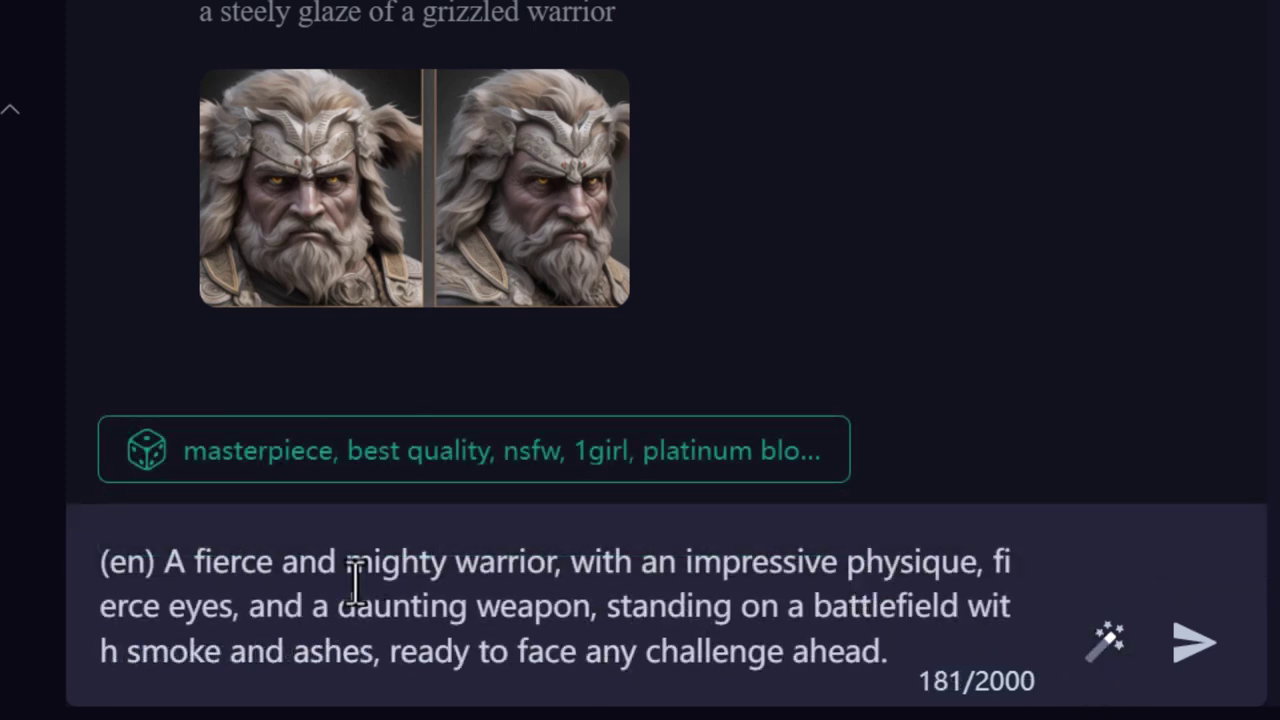
pyautogui.moveTo(258, 562); pyautogui.dragTo(306, 600)
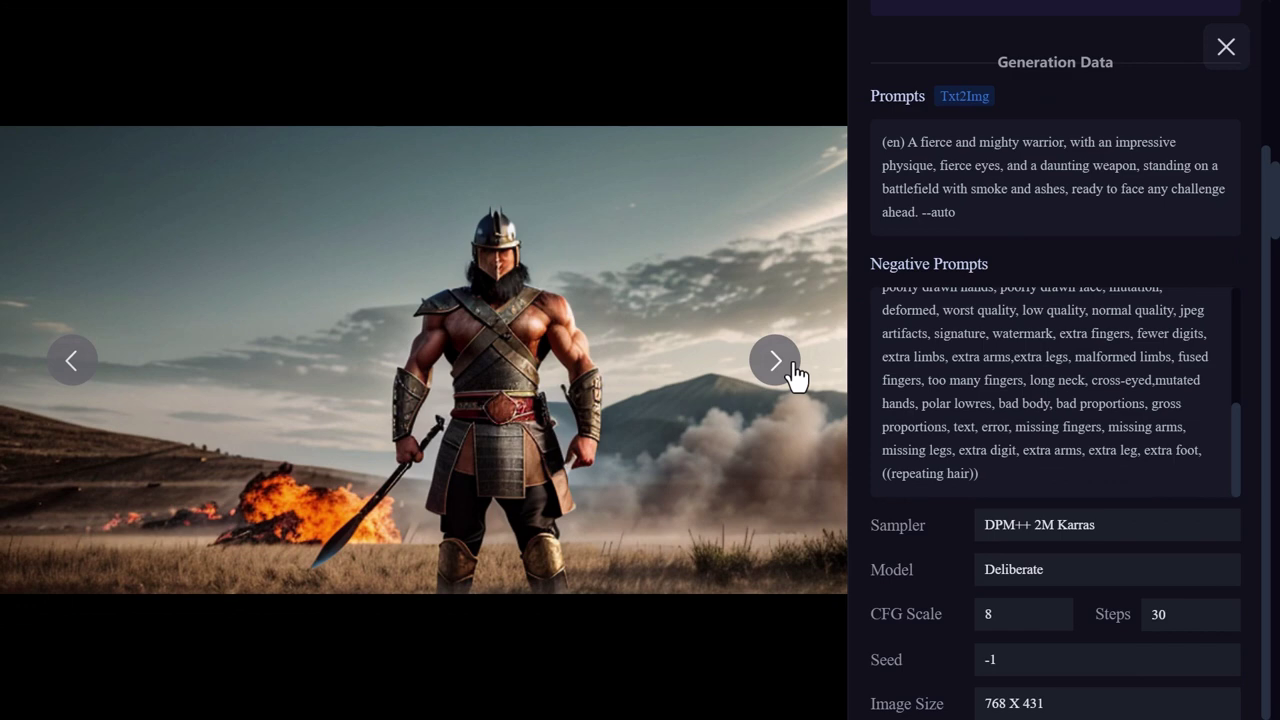
# Step through the three battlefield warriors, including a female fighter and hooded warrior, then close the viewer
pyautogui.click(792, 366)
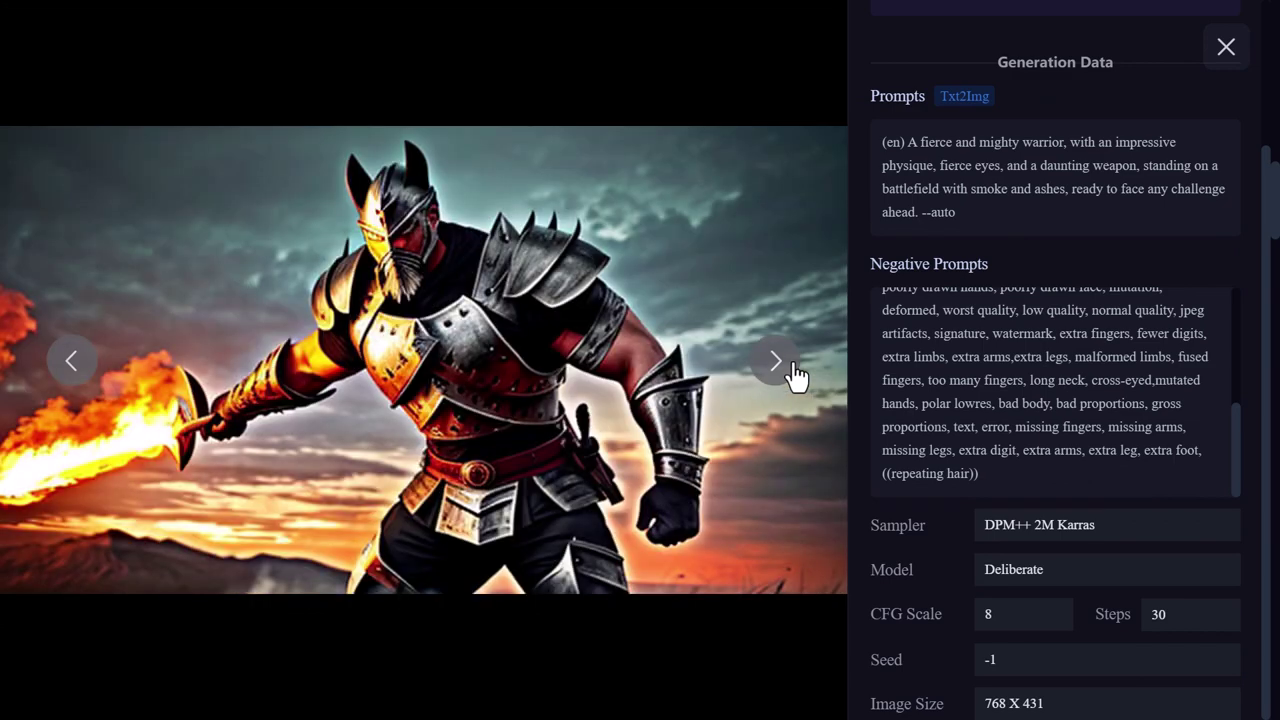
pyautogui.click(776, 362)
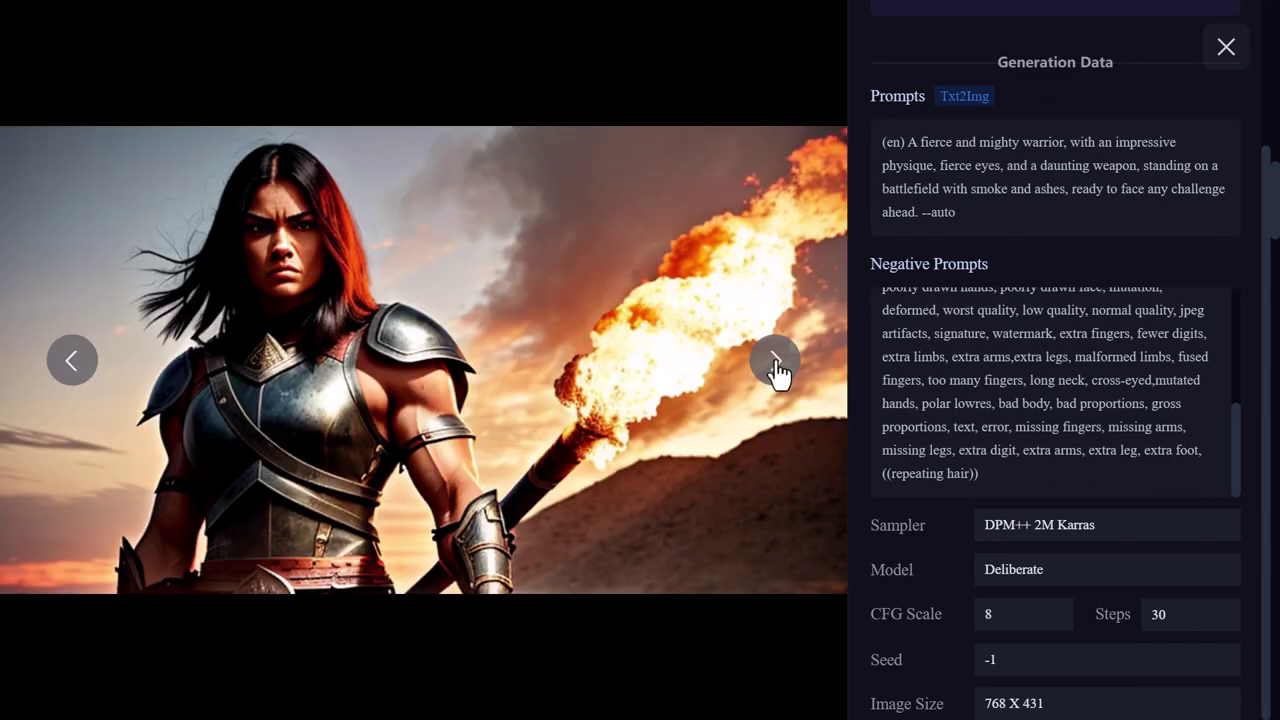
pyautogui.click(769, 368)
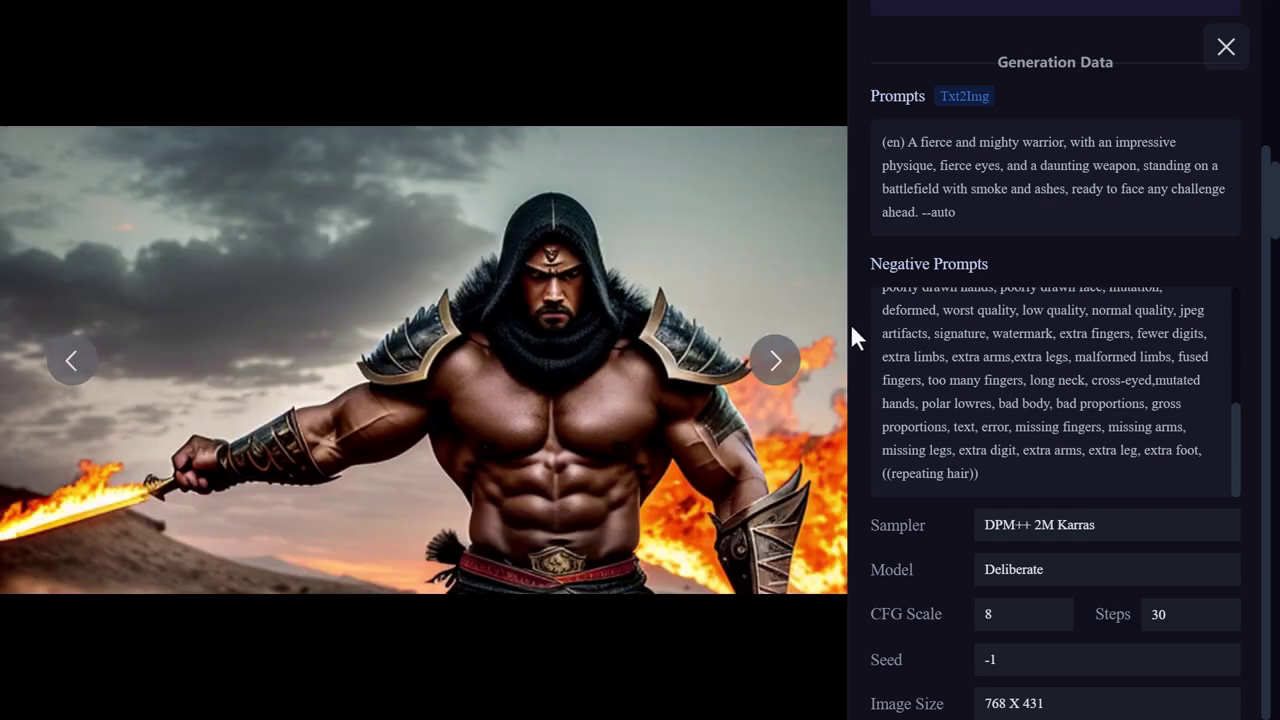
pyautogui.scroll(3, 950, 300)
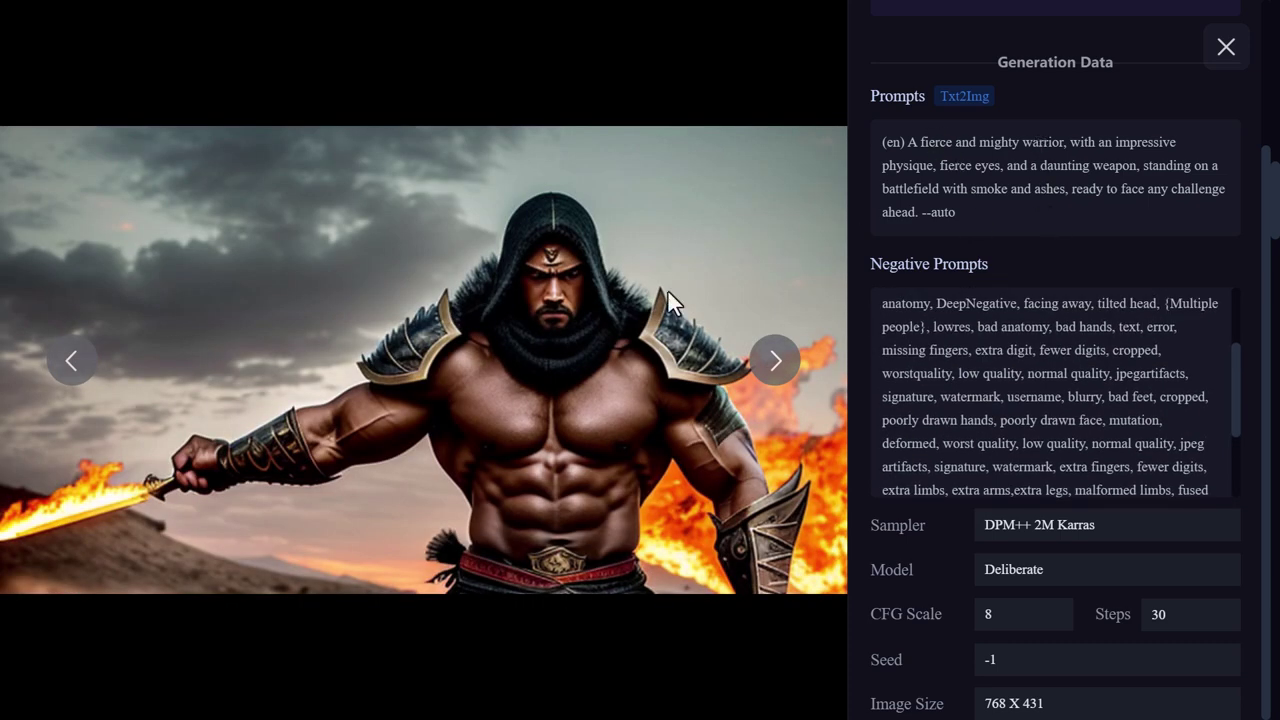
pyautogui.click(1226, 48)
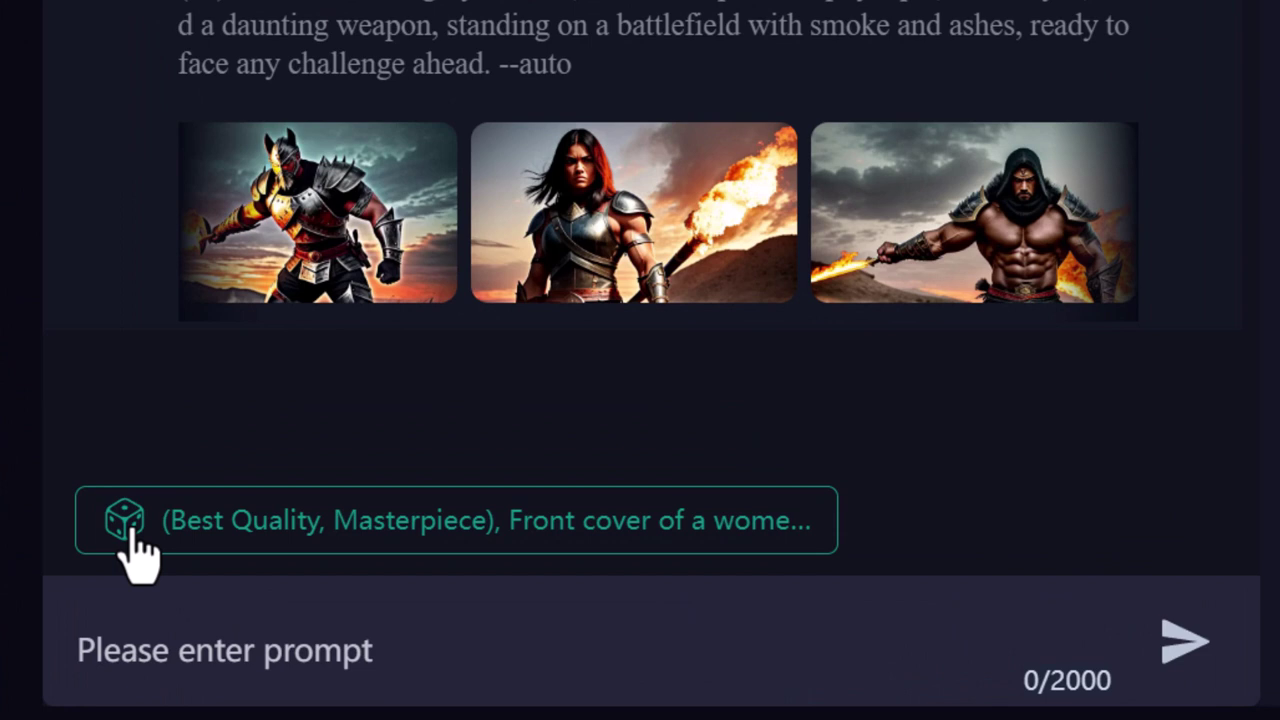
# Cycle through random prompt suggestions, fill the prompt box with one, and show the next image
pyautogui.click(127, 520)
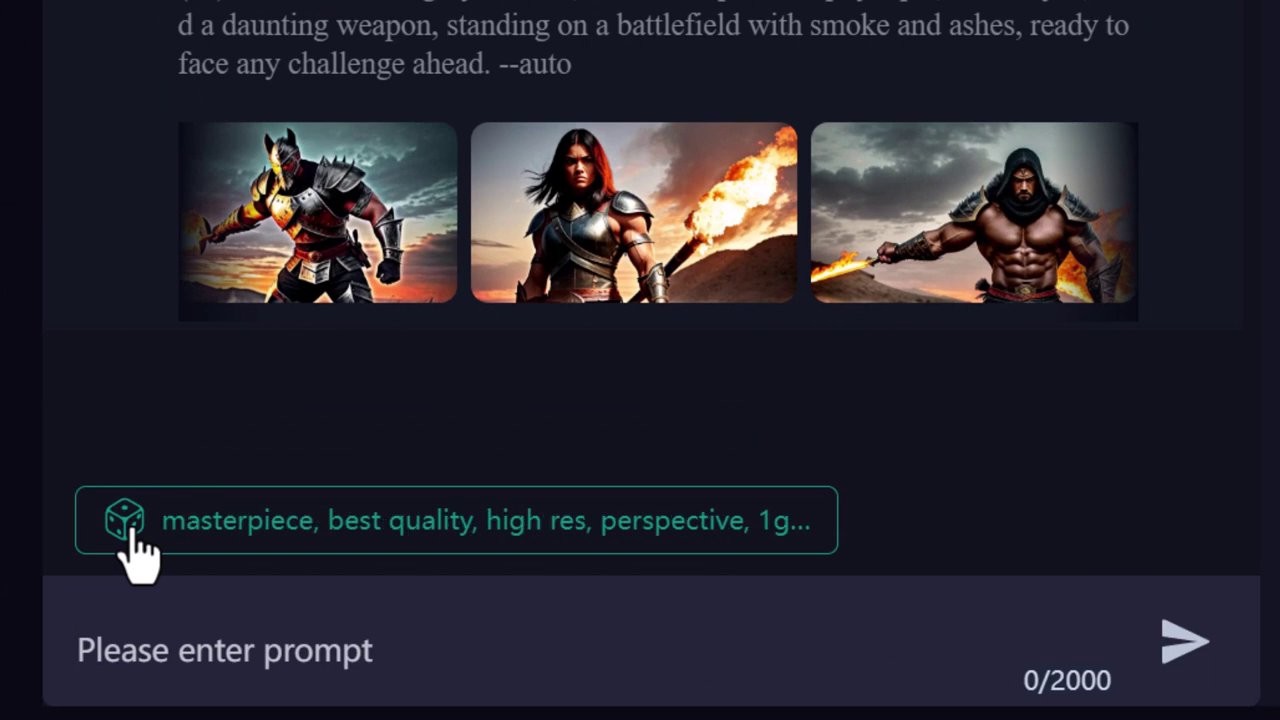
pyautogui.click(128, 526)
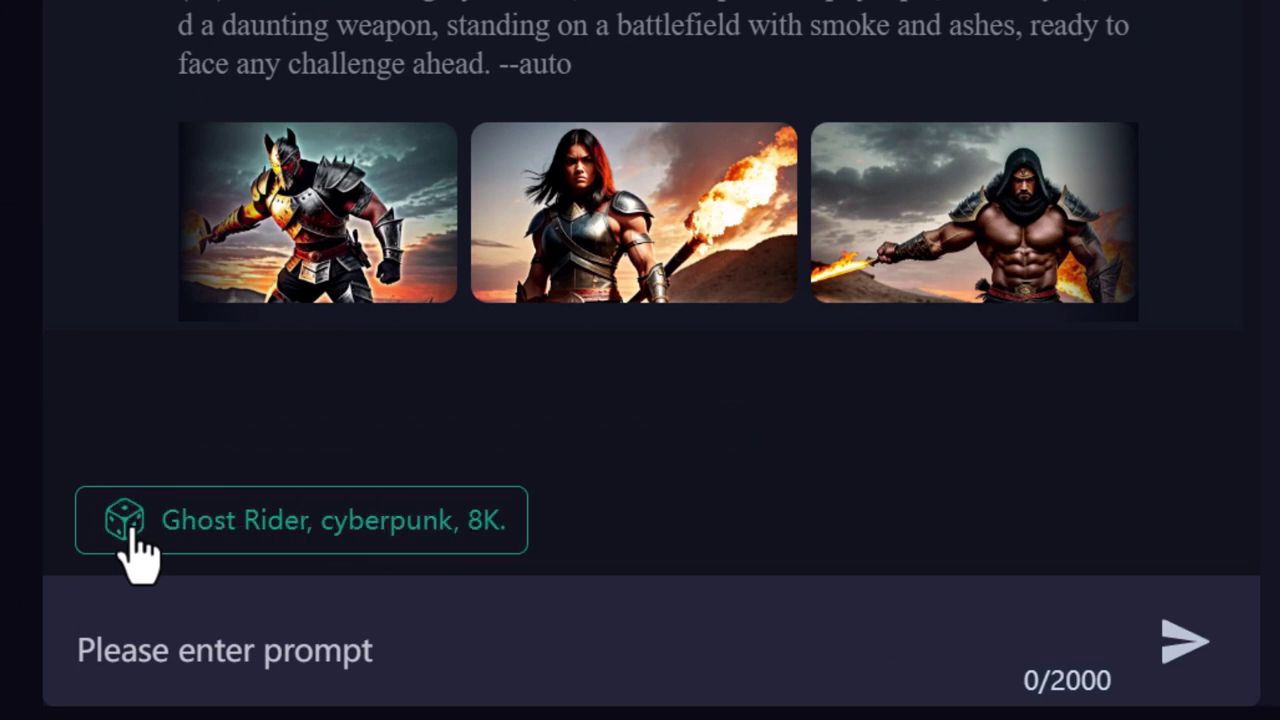
pyautogui.click(130, 527)
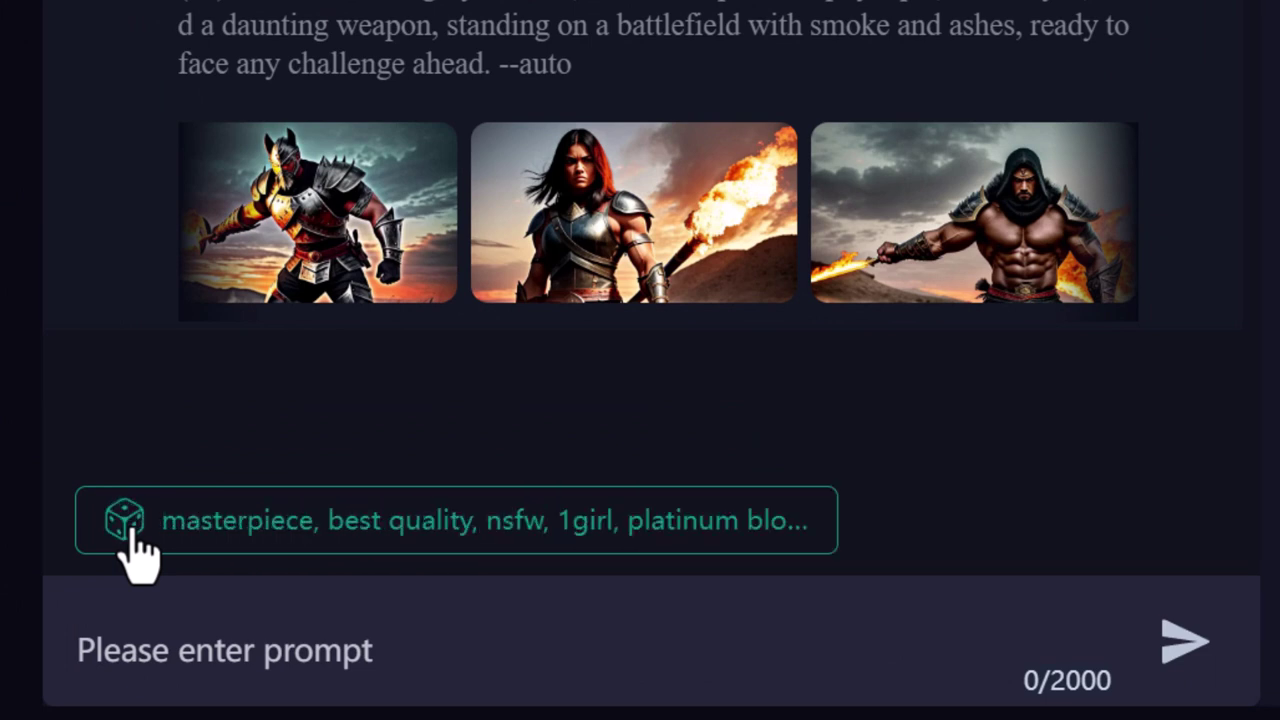
pyautogui.click(130, 527)
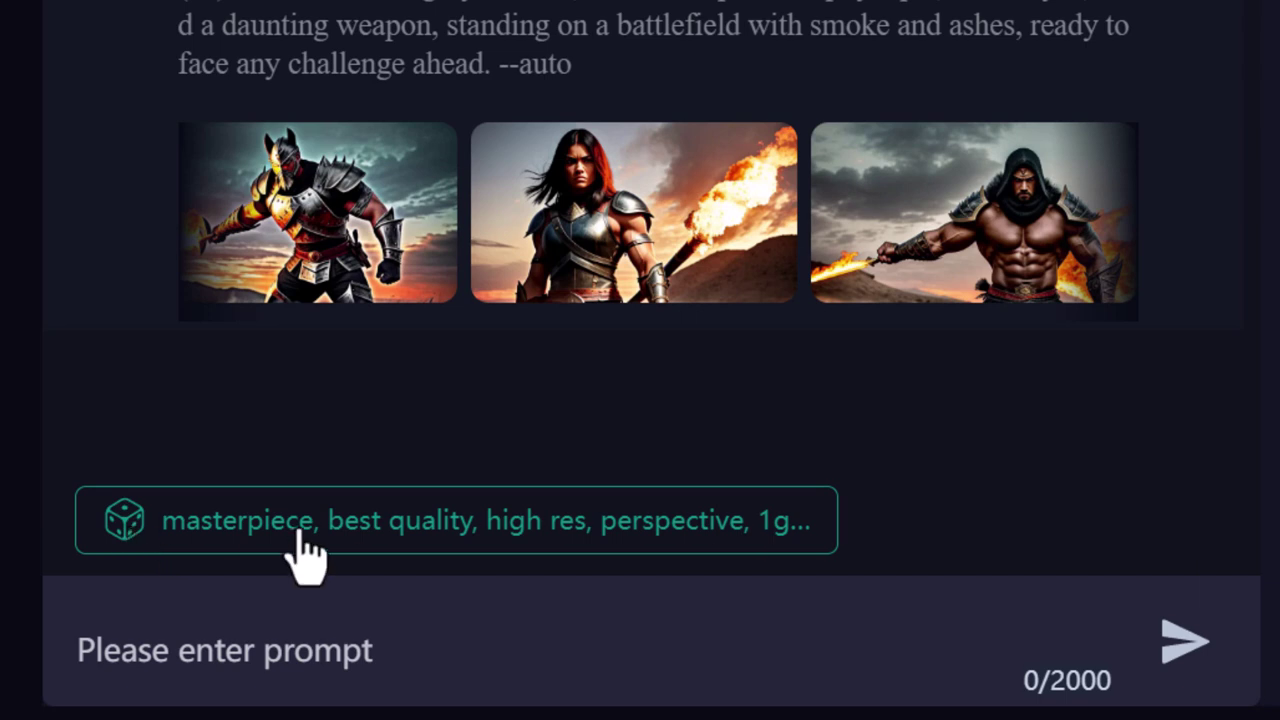
pyautogui.click(620, 545)
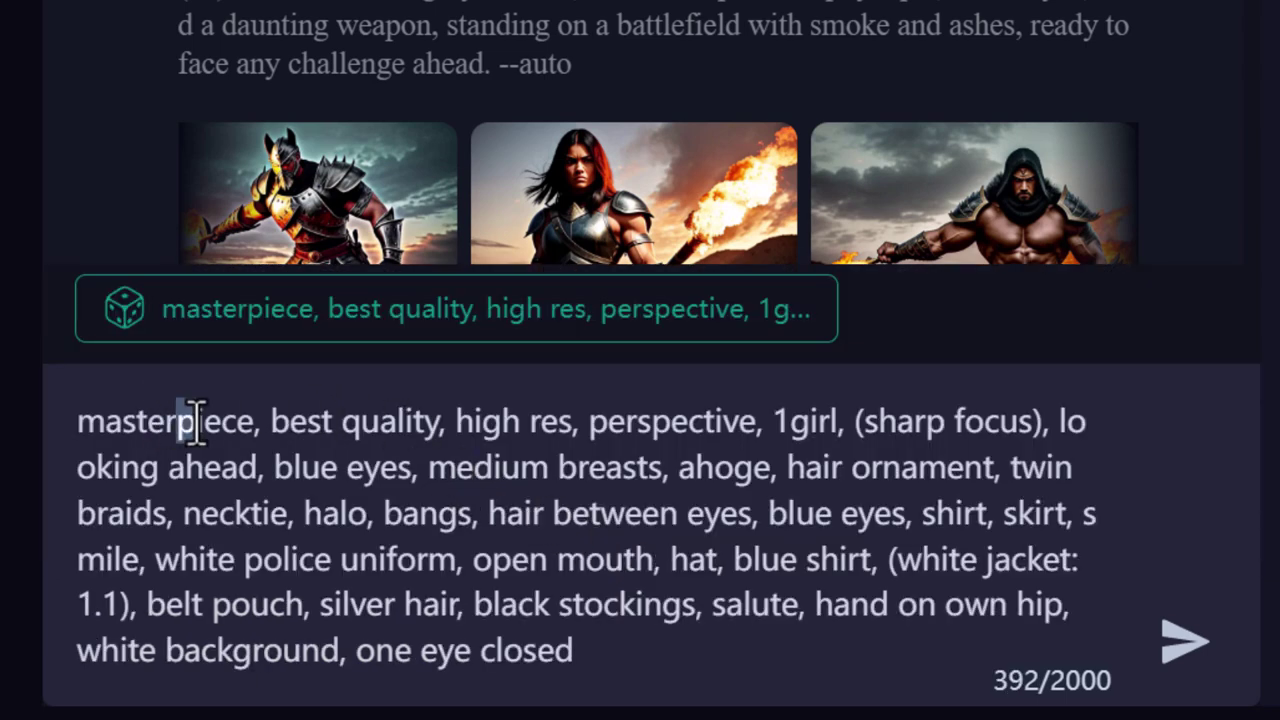
pyautogui.moveTo(178, 421); pyautogui.dragTo(814, 646)
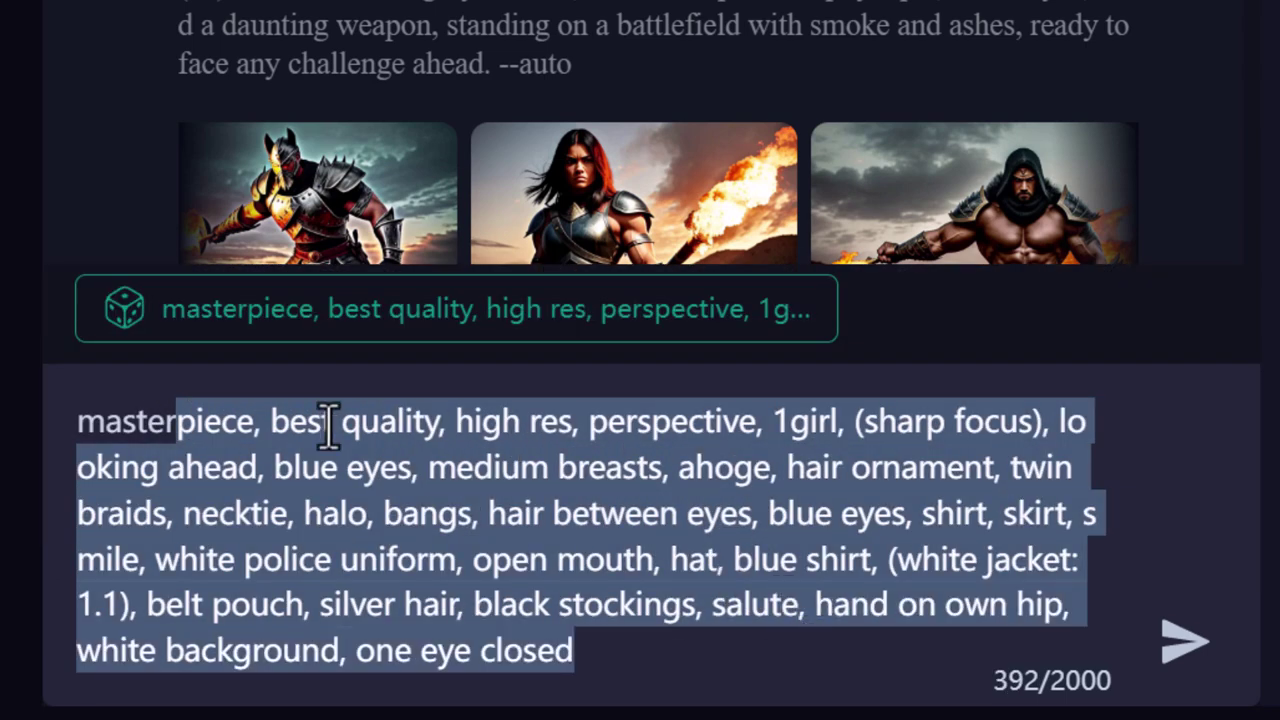
pyautogui.click(655, 651)
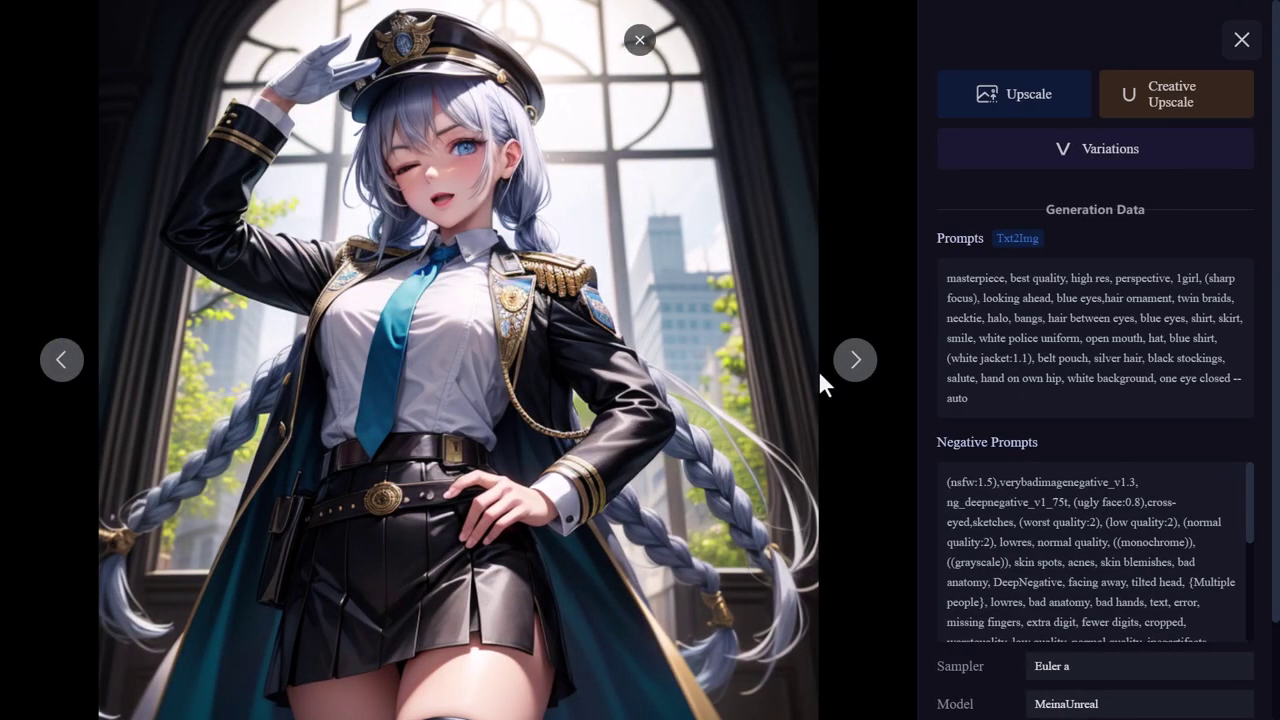
pyautogui.press('Right')
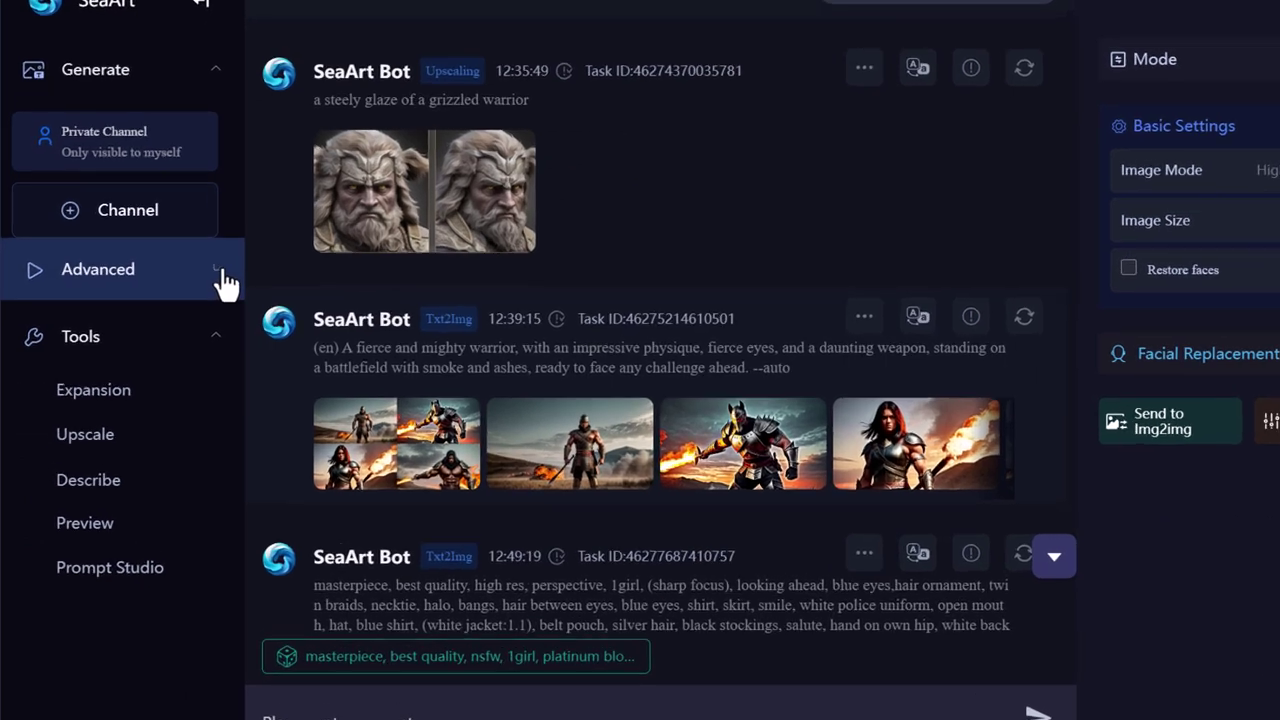
# Generate Img2Img images from the uploaded white horse photo using an Intelligent Analysis prompt
pyautogui.click(137, 291)
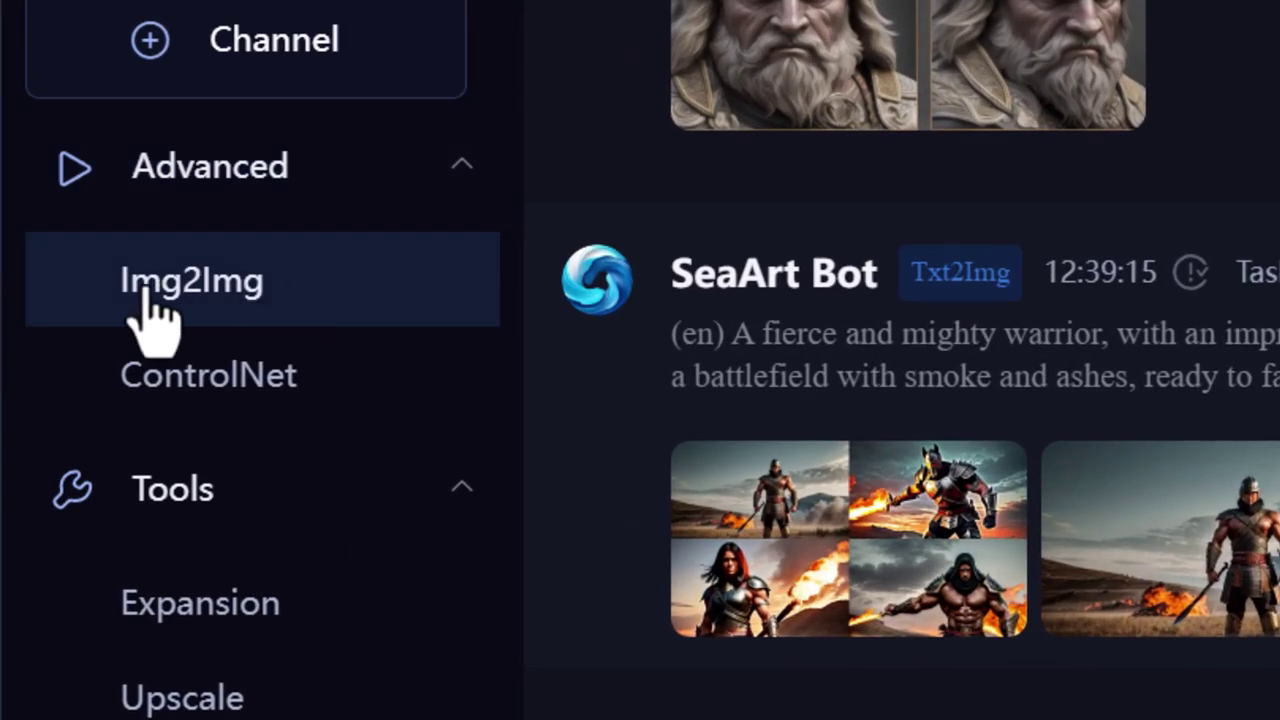
pyautogui.click(135, 292)
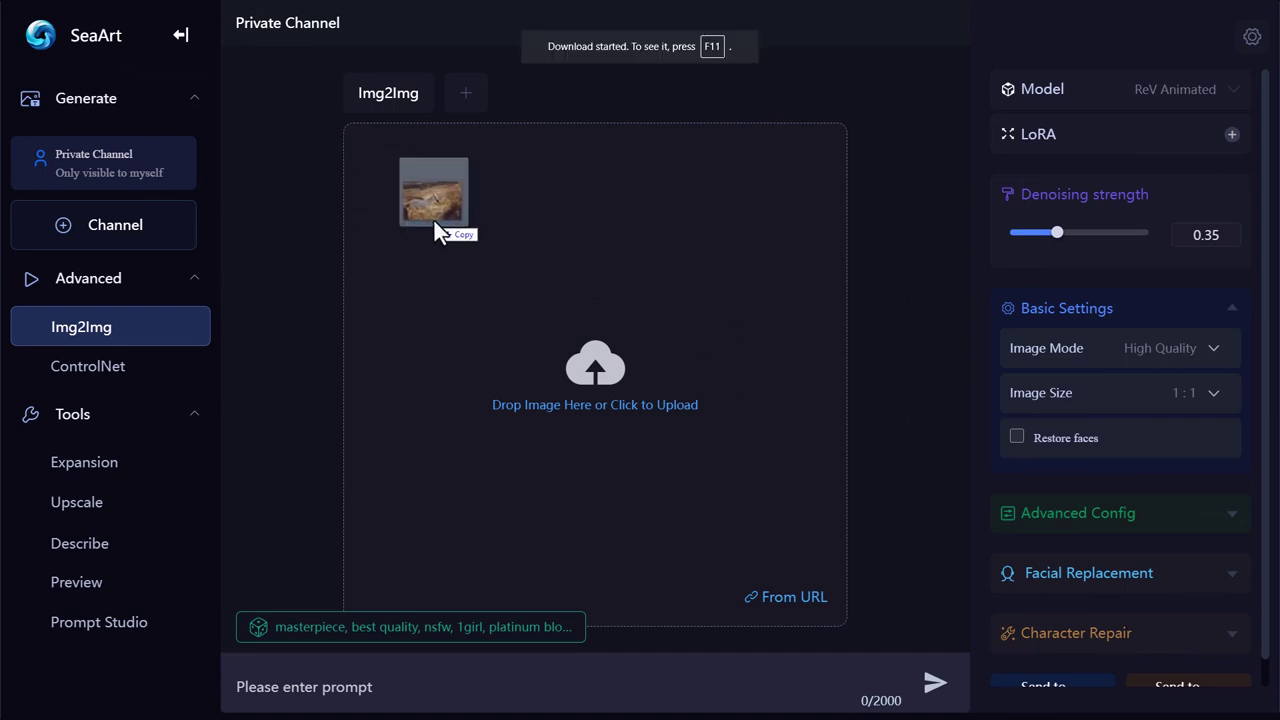
pyautogui.moveTo(400, 186); pyautogui.dragTo(612, 348)
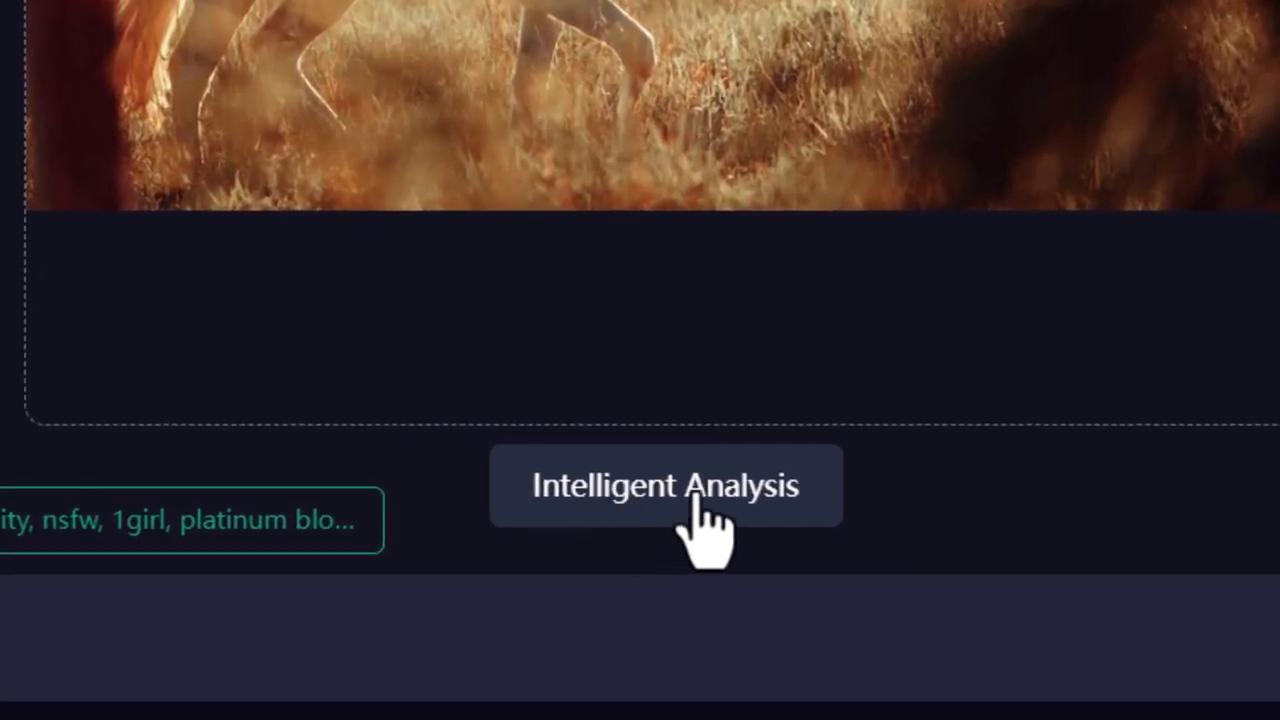
pyautogui.click(705, 528)
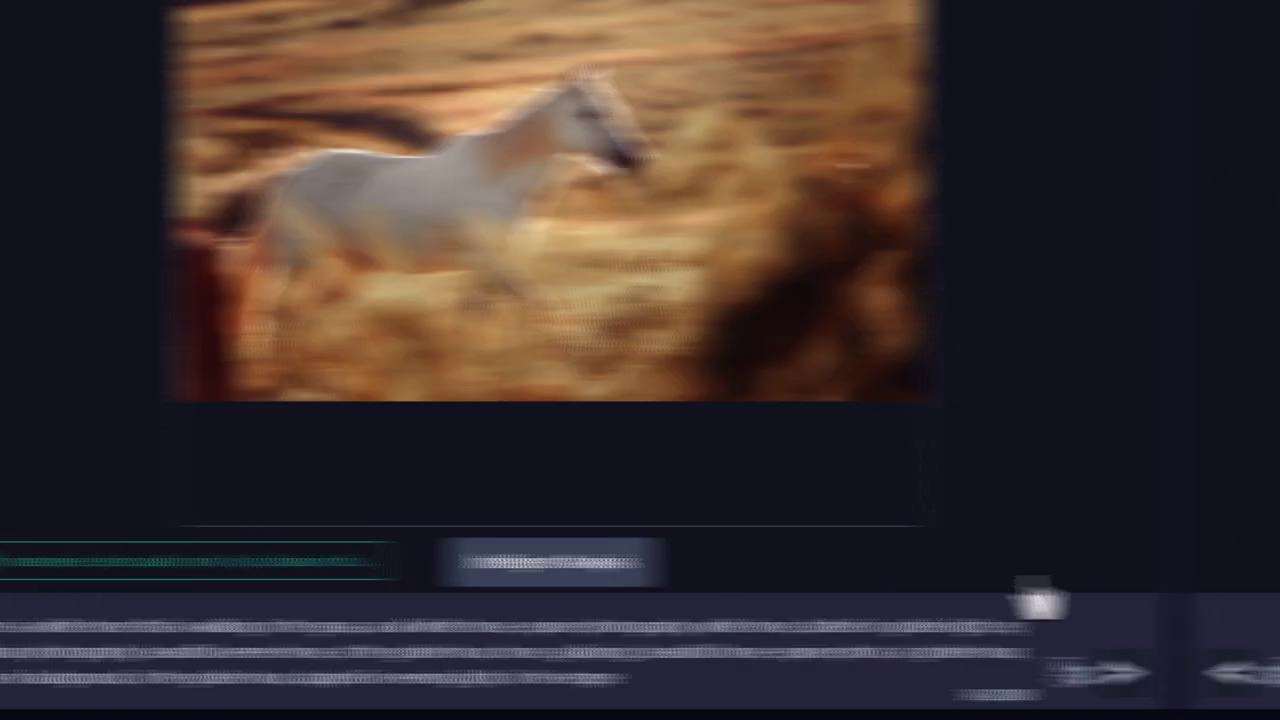
pyautogui.click(1228, 674)
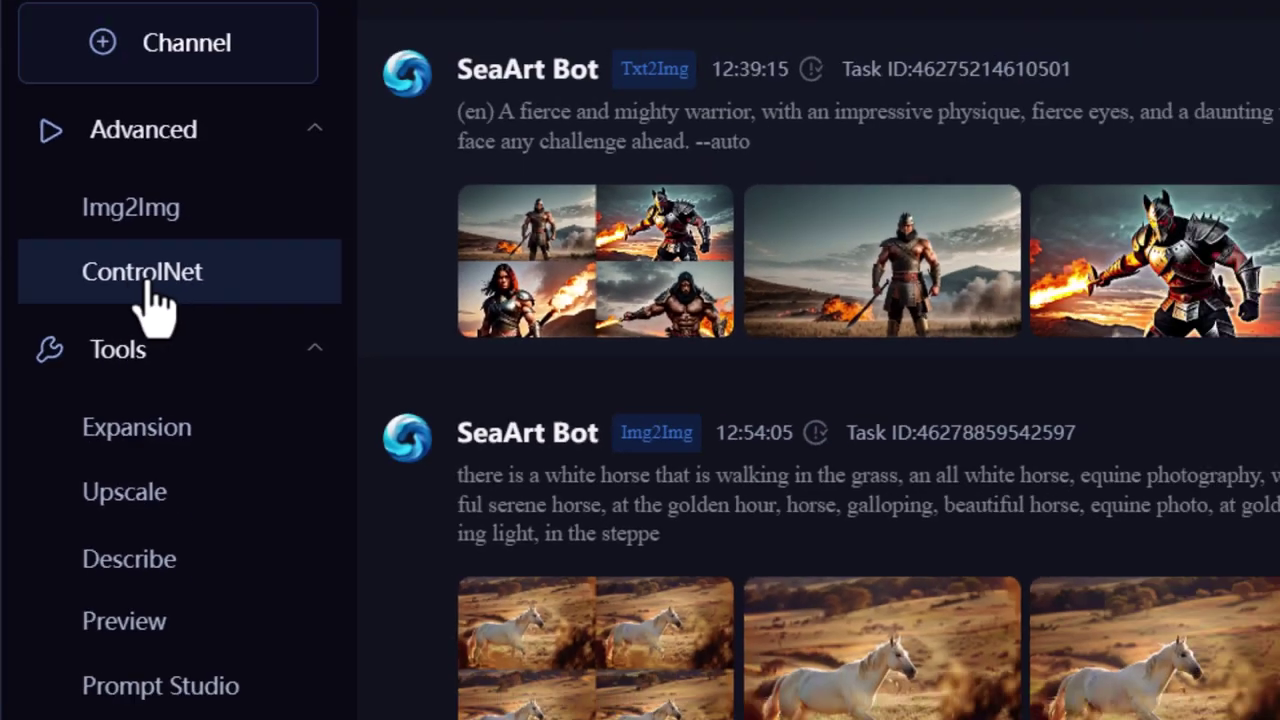
# Browse the ControlNet model list (canny, openpose_full, lineart, depth), then close it
pyautogui.click(205, 235)
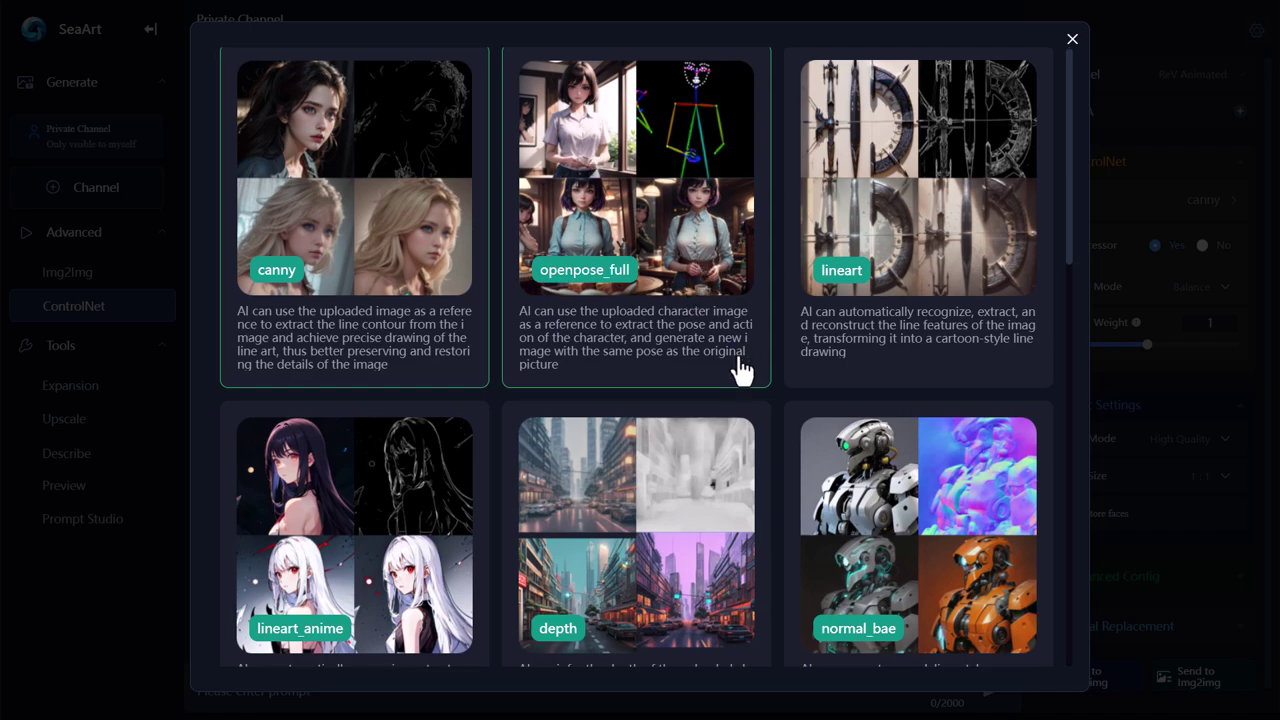
pyautogui.scroll(-3, 750, 355)
pyautogui.scroll(3, 740, 390)
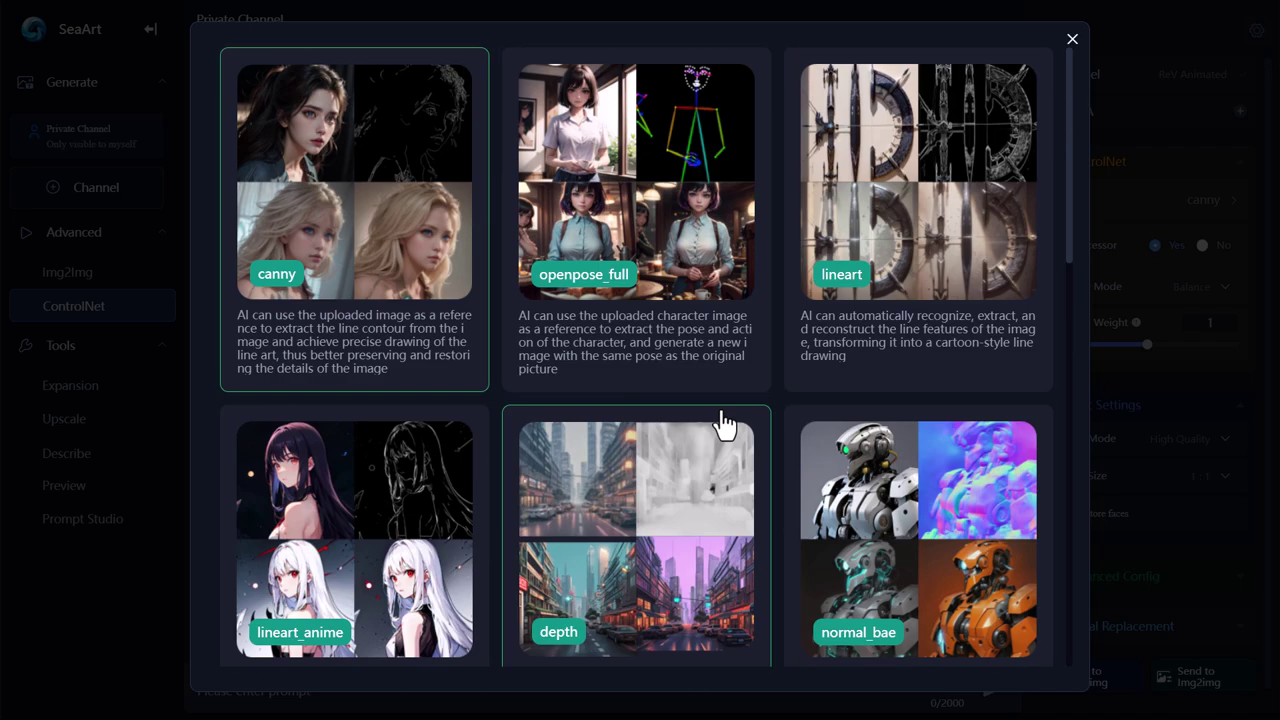
pyautogui.scroll(-3, 723, 423)
pyautogui.scroll(3, 600, 460)
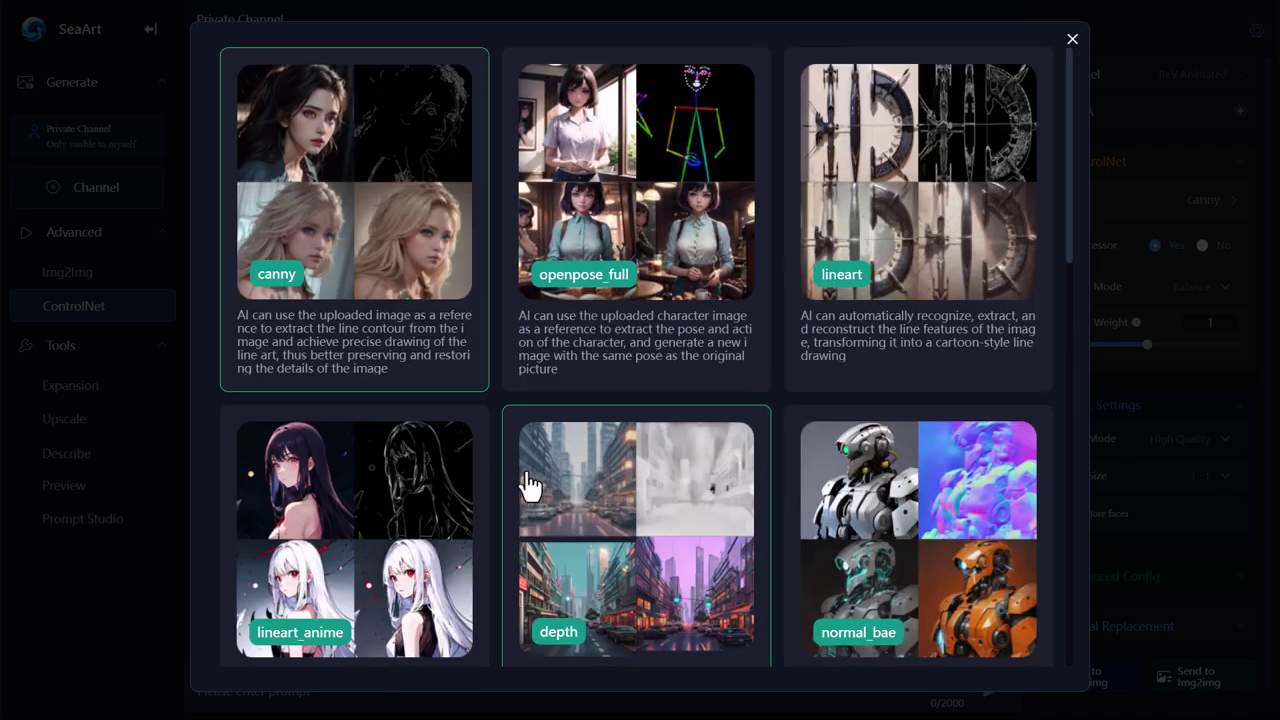
pyautogui.click(1071, 41)
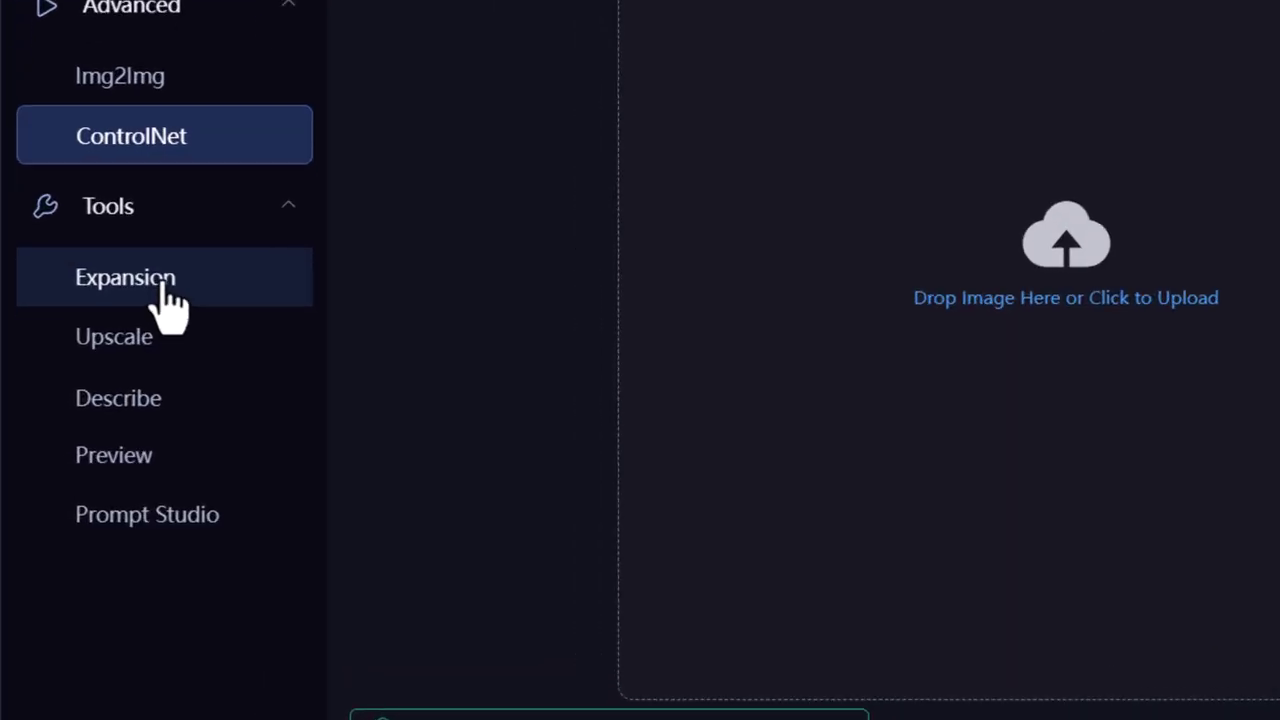
# Expand the warehouse fighter photo to 771 wide and generate with the prompt 'warehouse'
pyautogui.click(84, 388)
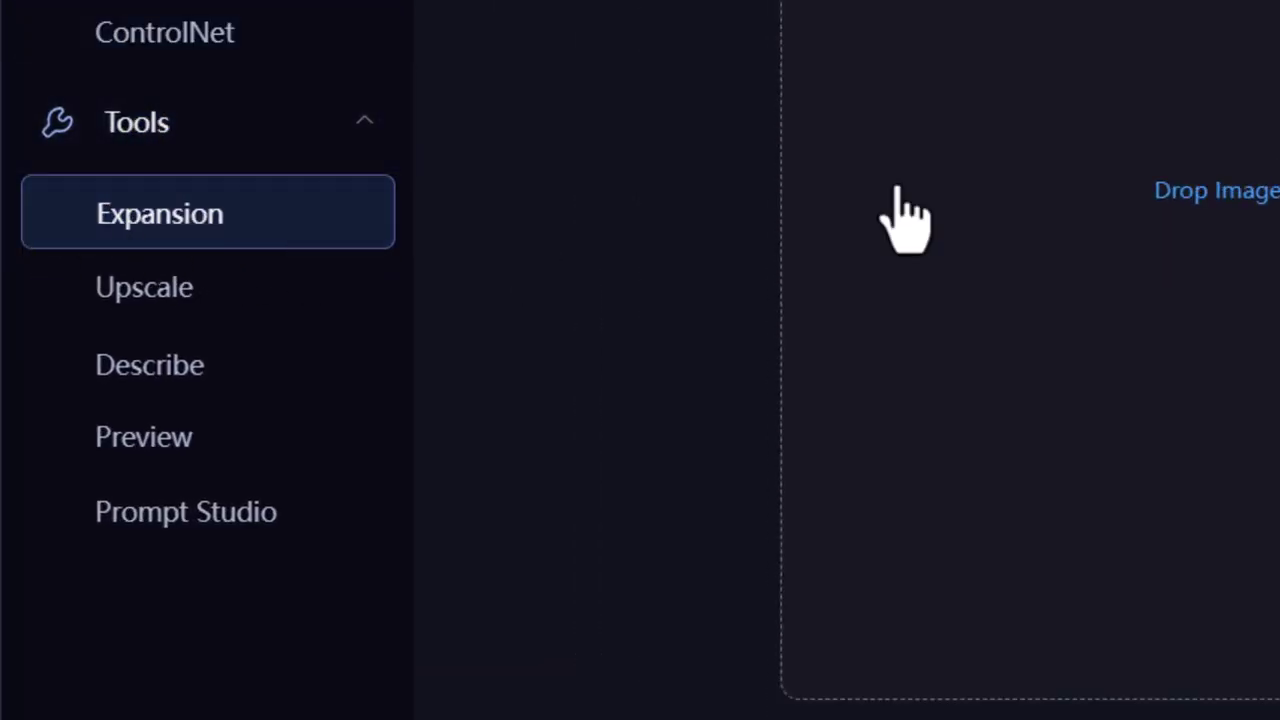
pyautogui.moveTo(274, 169); pyautogui.dragTo(601, 378)
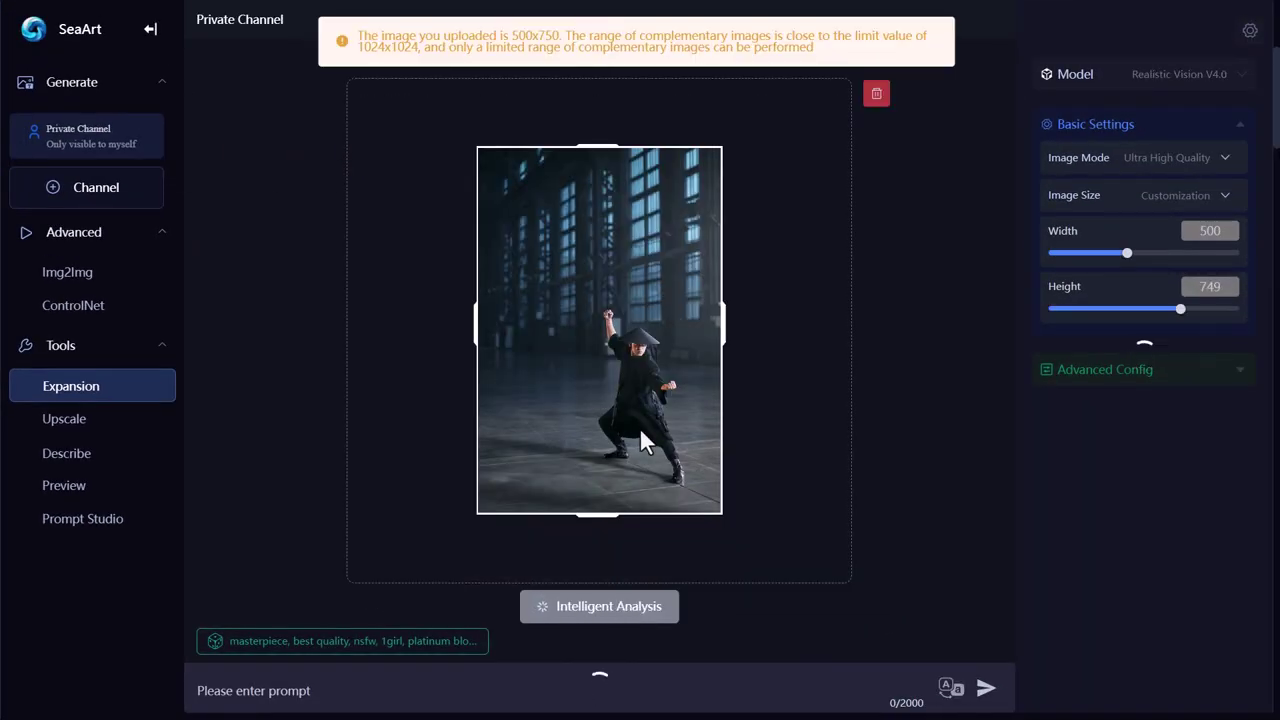
pyautogui.moveTo(724, 322); pyautogui.dragTo(756, 320)
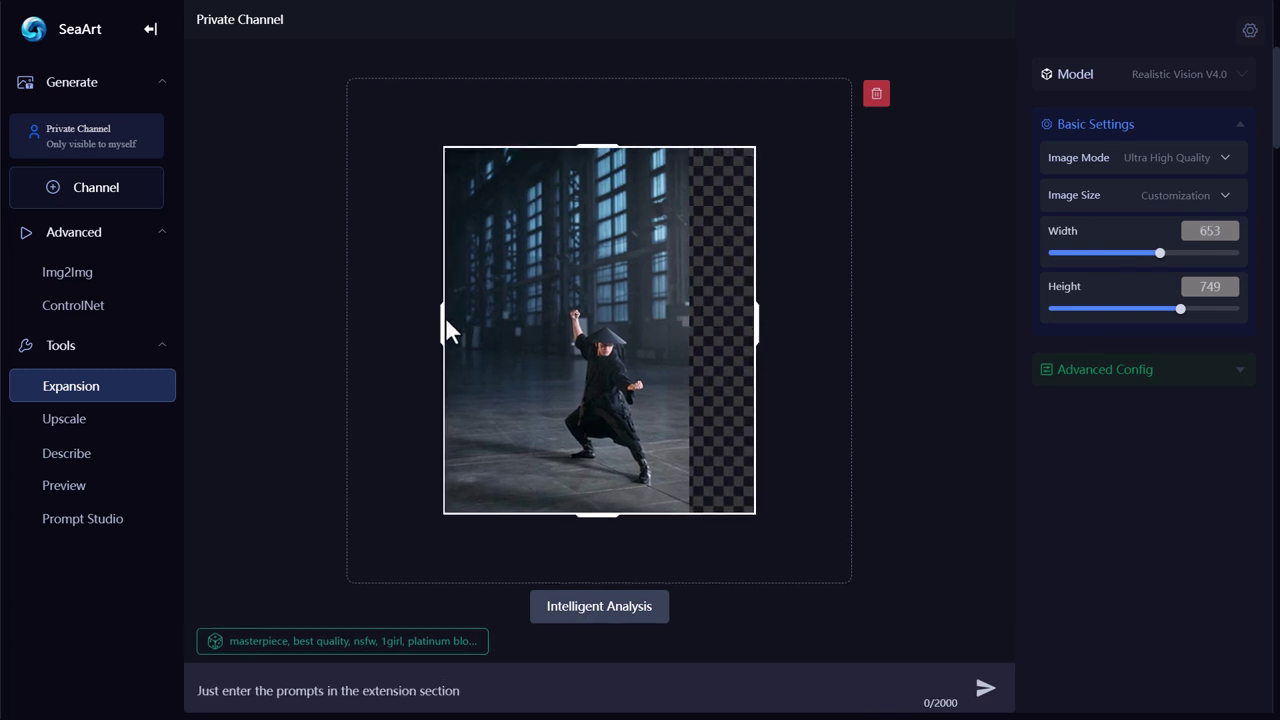
pyautogui.moveTo(445, 316); pyautogui.dragTo(415, 320)
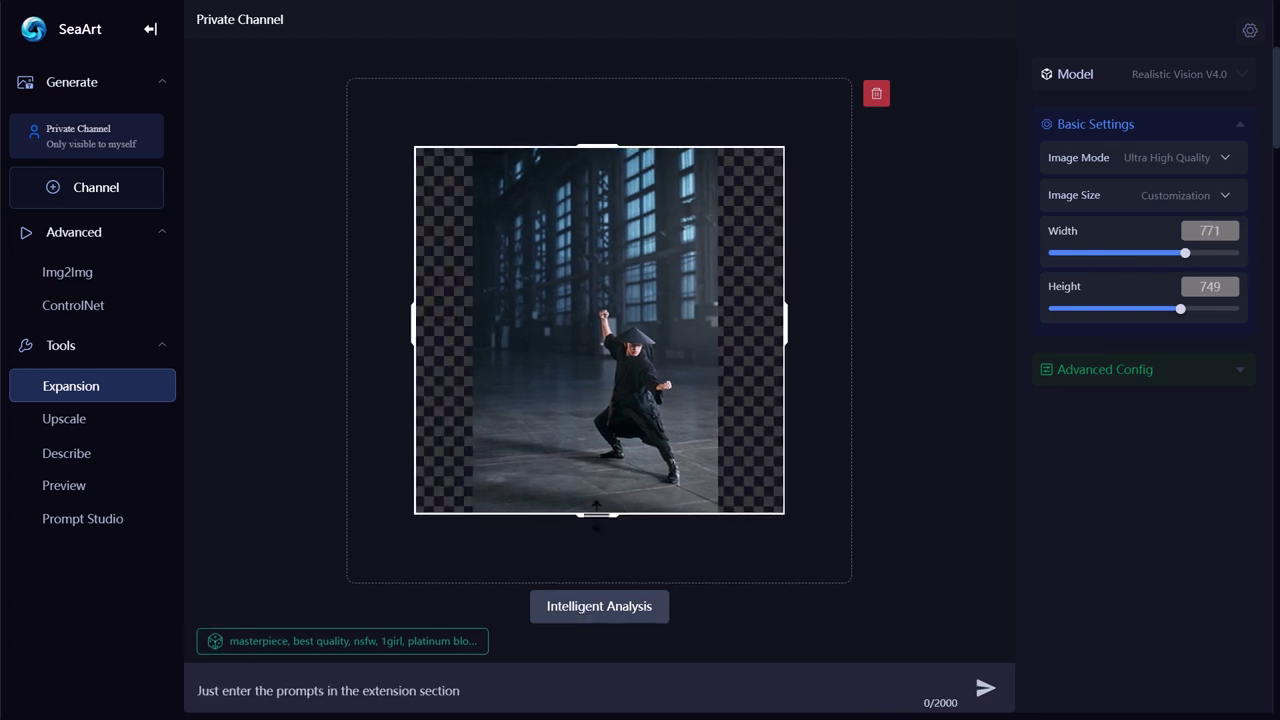
pyautogui.moveTo(598, 512)
pyautogui.mouseDown()
pyautogui.moveTo(600, 557)
pyautogui.moveTo(600, 497)
pyautogui.mouseUp()
pyautogui.click(300, 690)
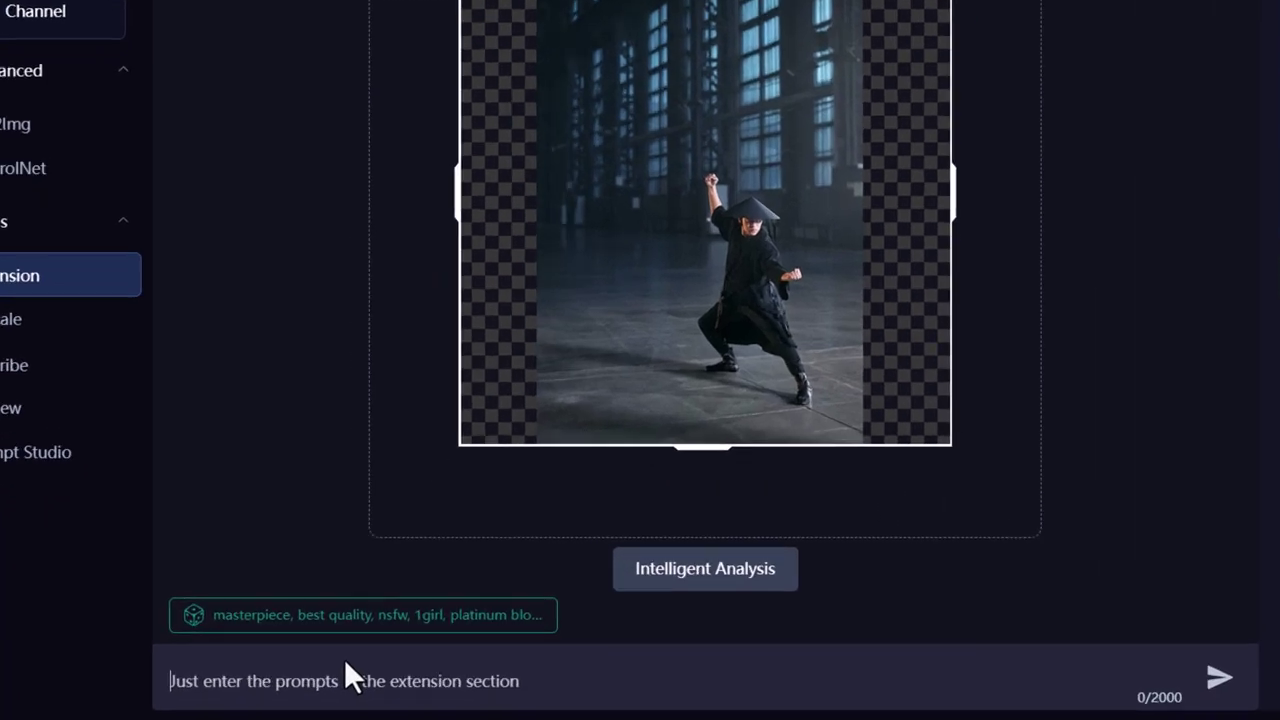
pyautogui.write('warehouse')
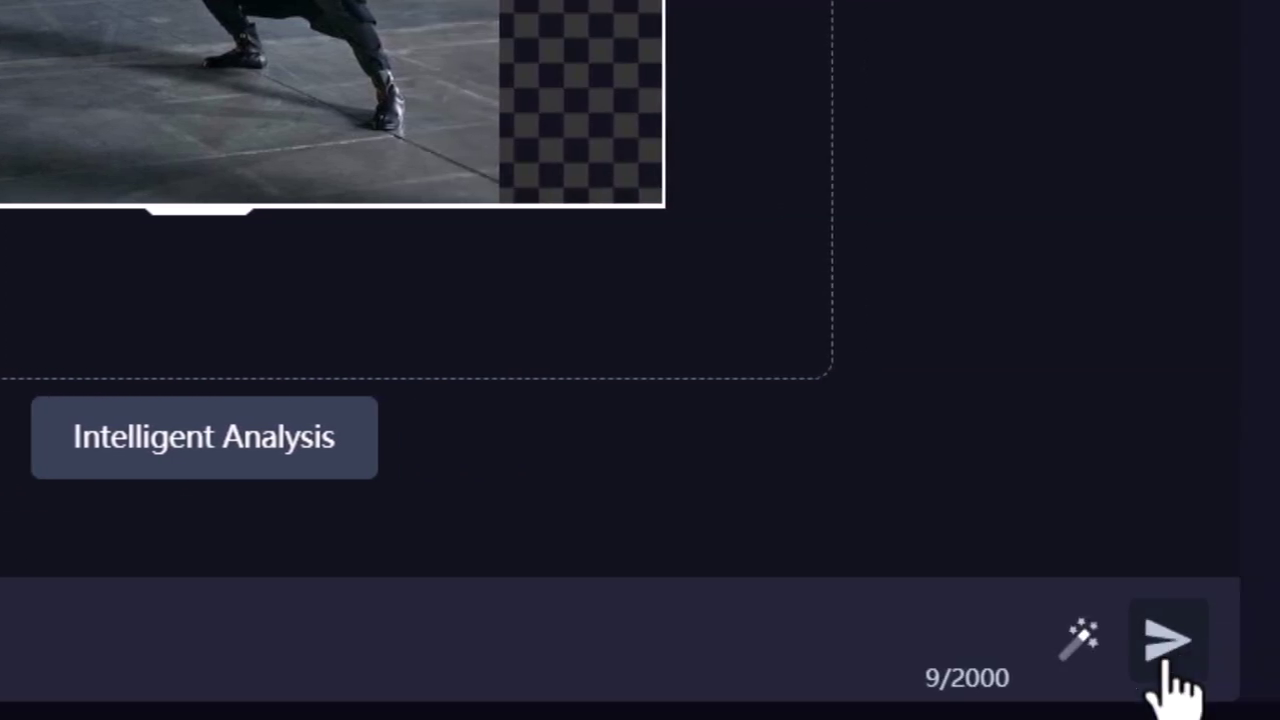
pyautogui.click(1167, 645)
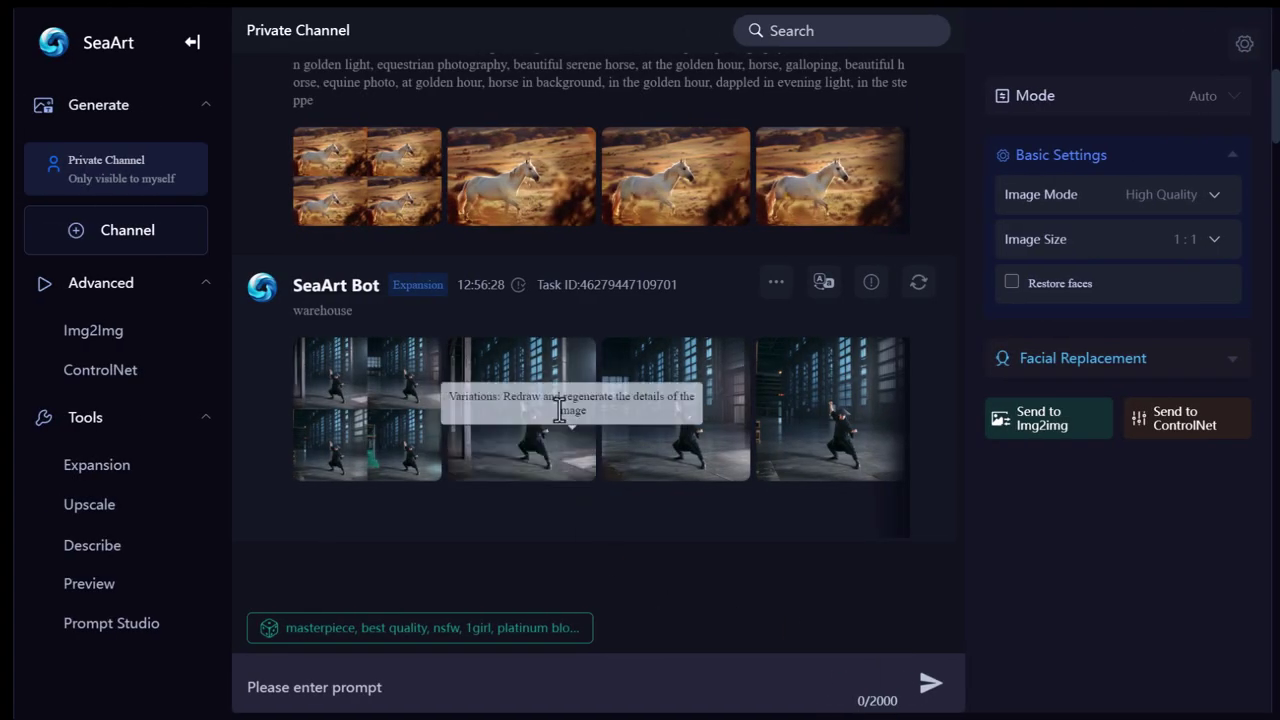
pyautogui.click(729, 366)
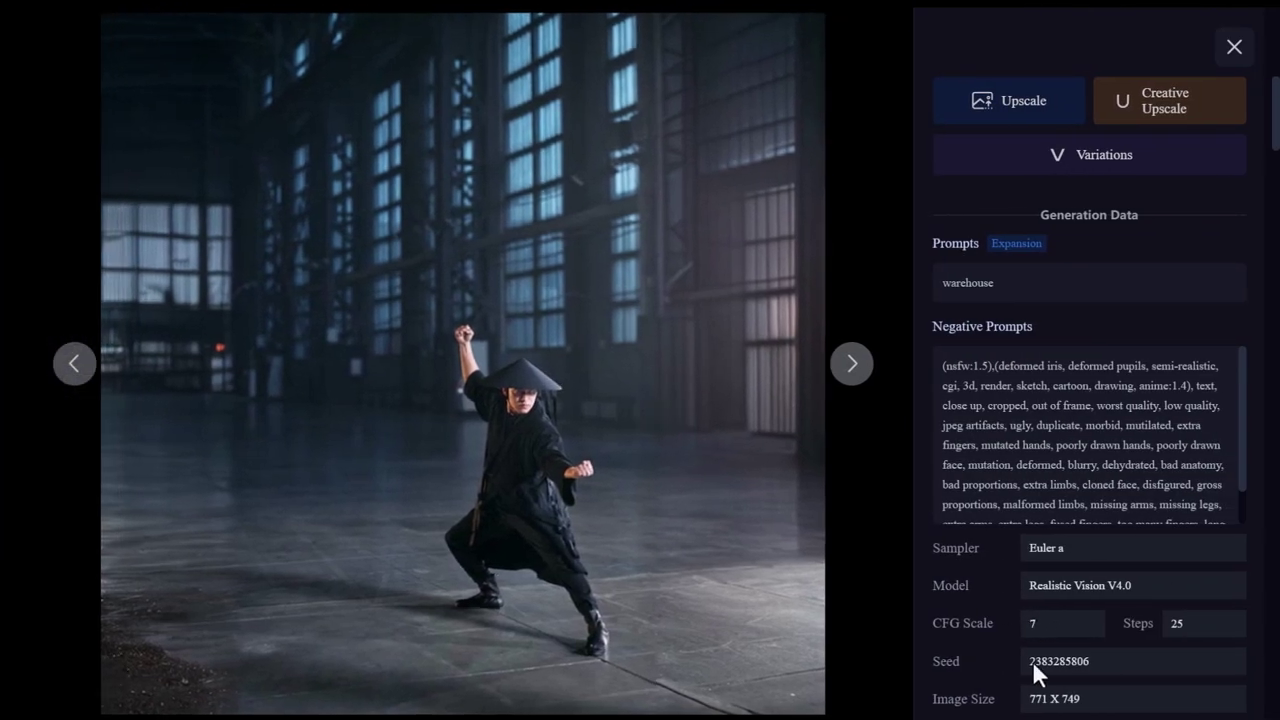
pyautogui.moveTo(1090, 708); pyautogui.dragTo(1031, 704)
pyautogui.click(1085, 713)
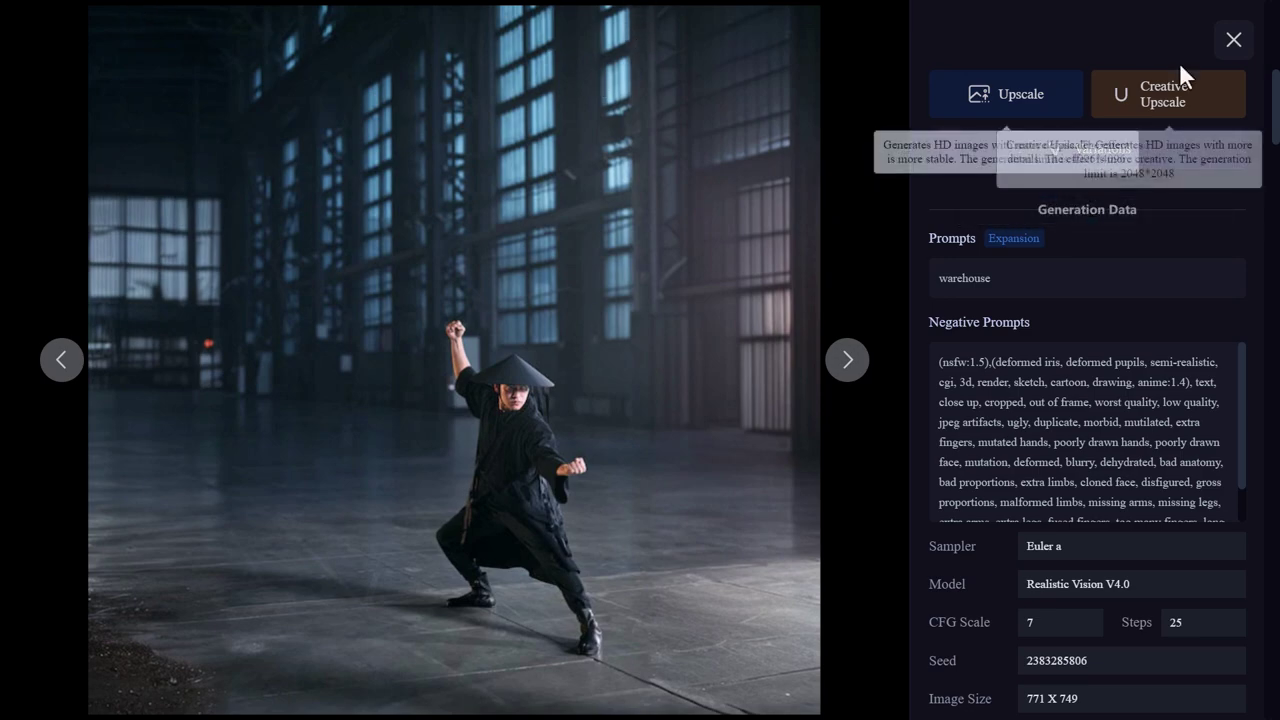
pyautogui.click(1238, 42)
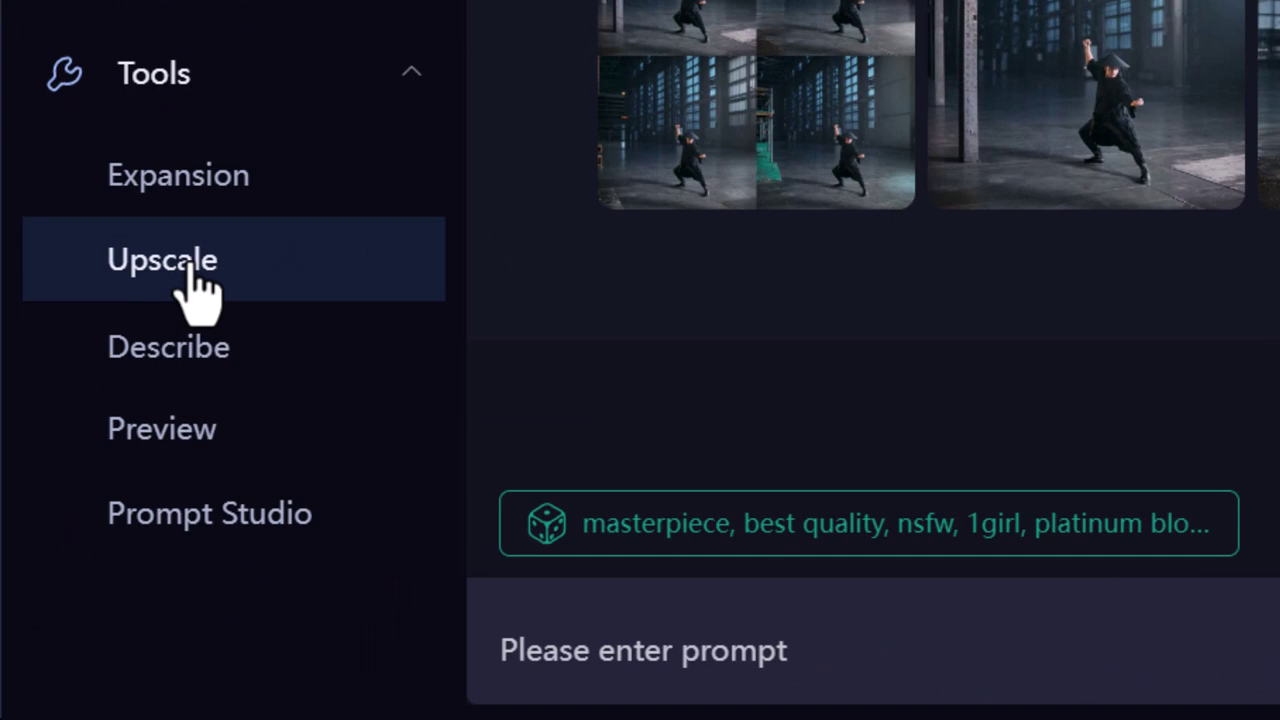
# Upscale the bald, bearded man's portrait at scaling ratio 4 and view the result full size
pyautogui.click(190, 276)
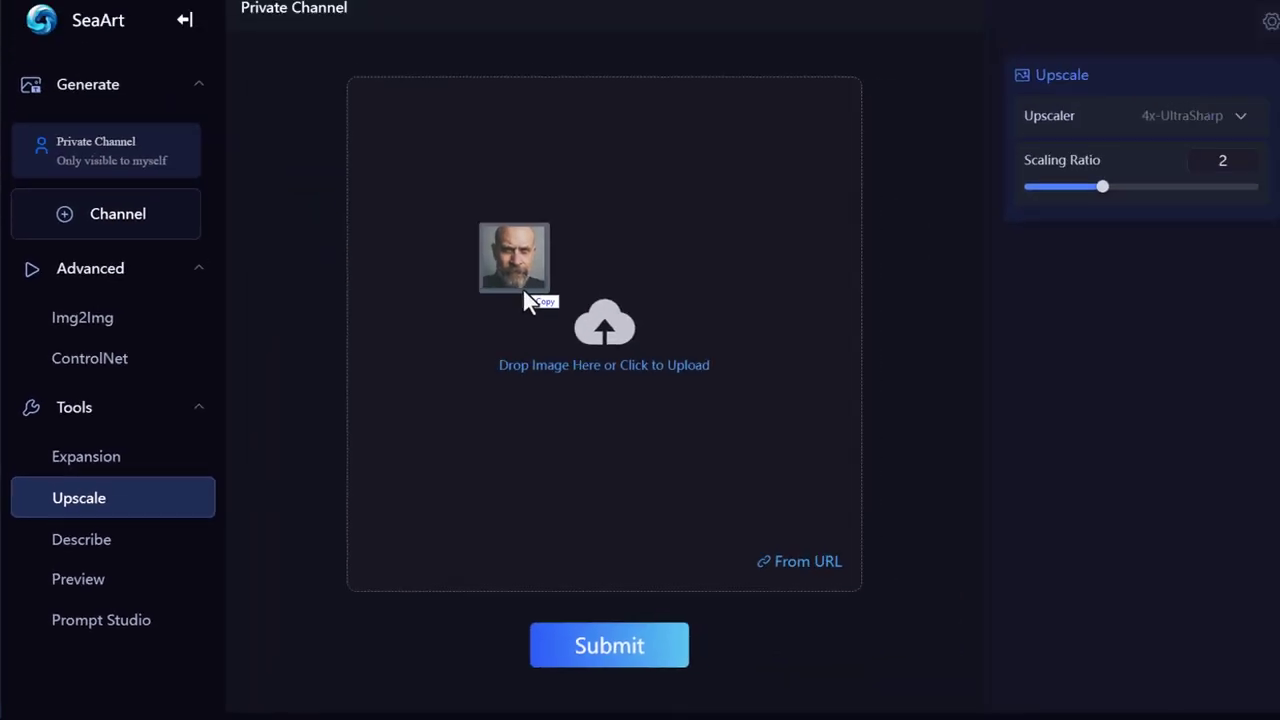
pyautogui.moveTo(618, 341); pyautogui.dragTo(617, 338)
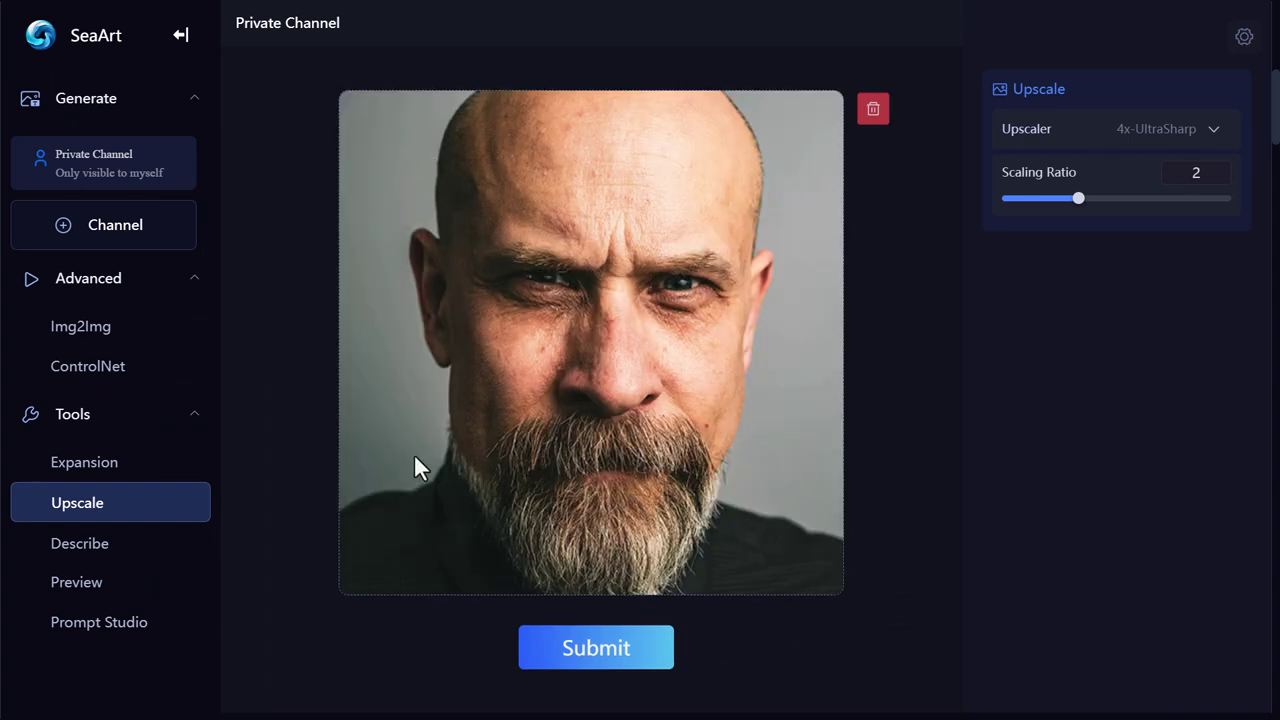
pyautogui.moveTo(1079, 197); pyautogui.dragTo(1231, 199)
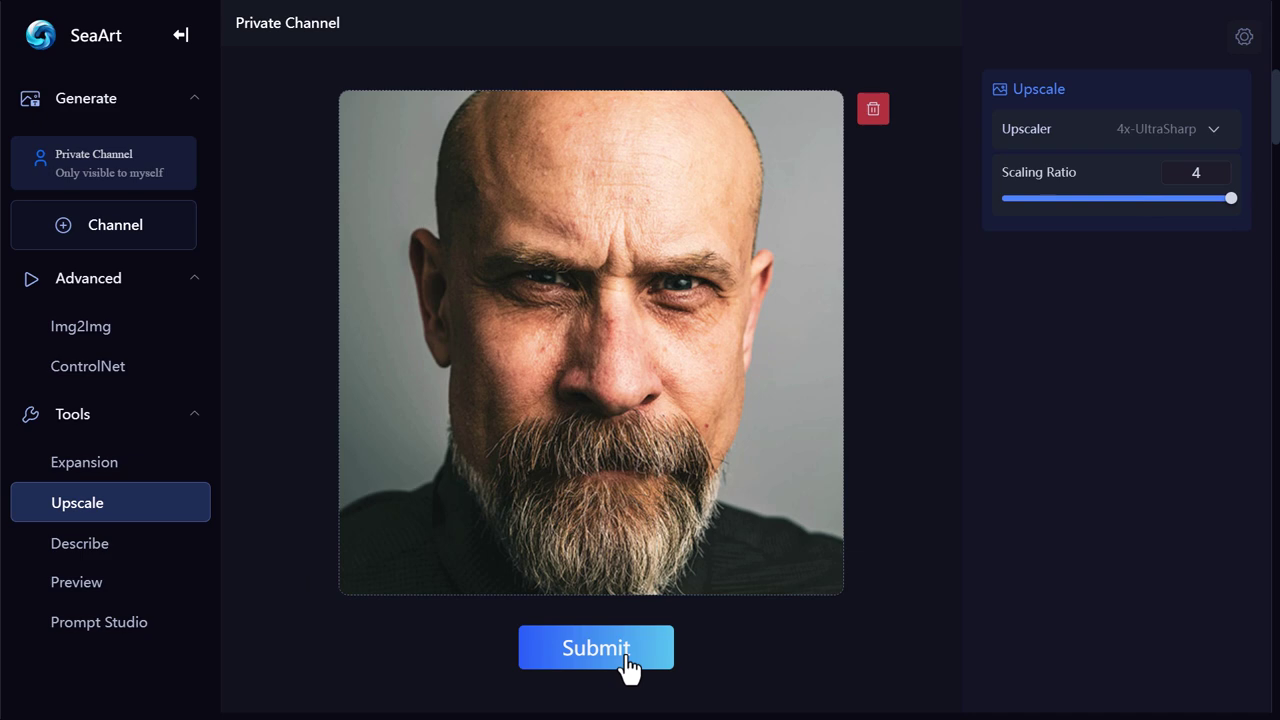
pyautogui.click(597, 648)
pyautogui.click(385, 420)
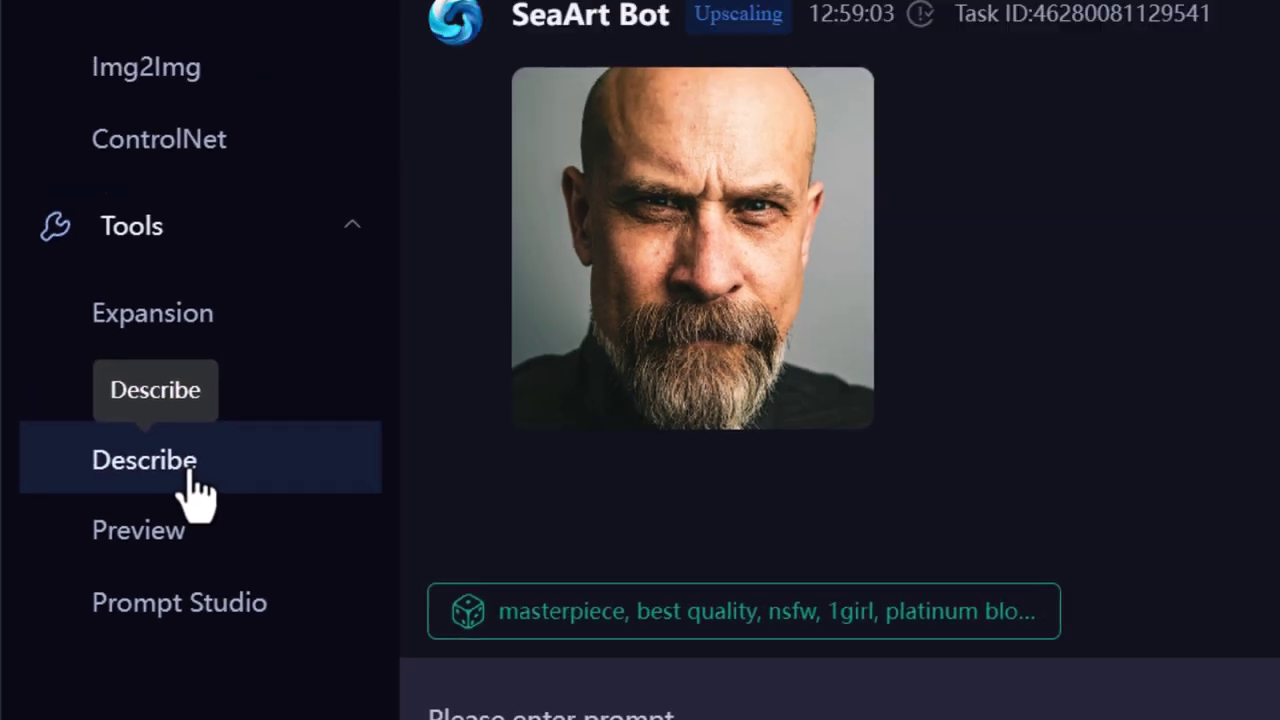
# Upload the bald, grey-bearded portrait to the Describe tool and submit it for text prompts
pyautogui.click(190, 480)
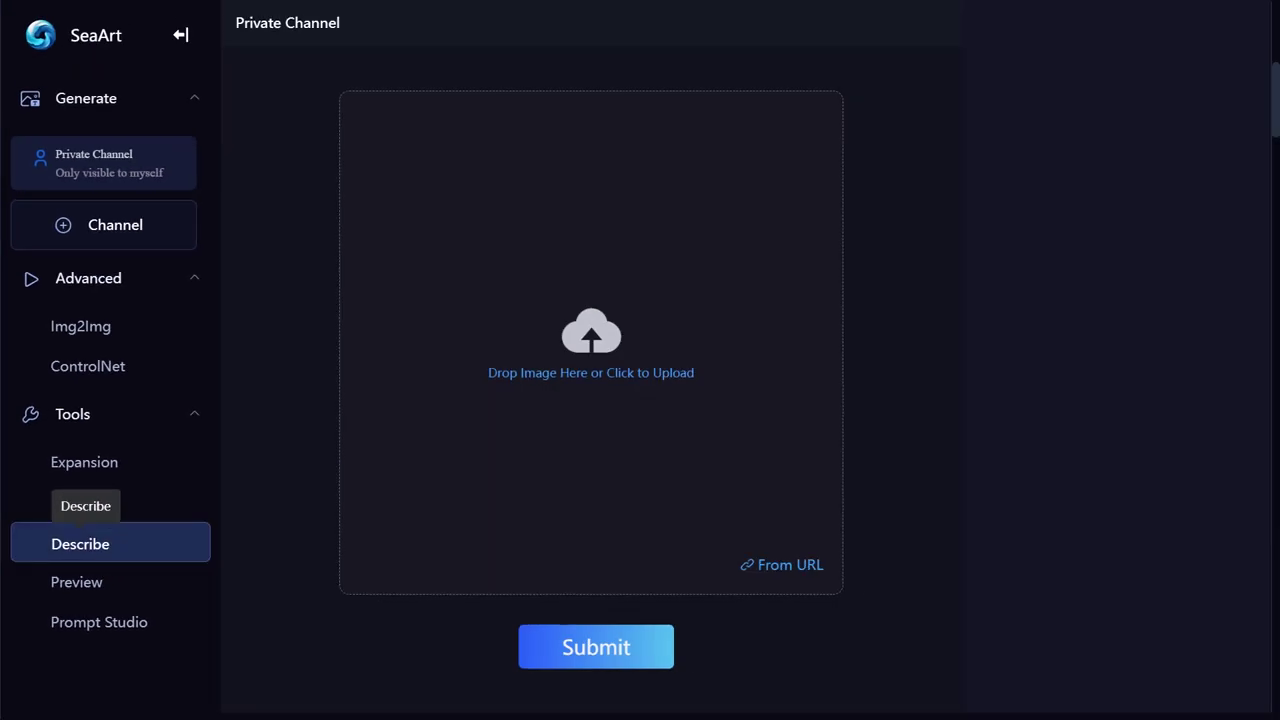
pyautogui.moveTo(528, 260); pyautogui.dragTo(609, 329)
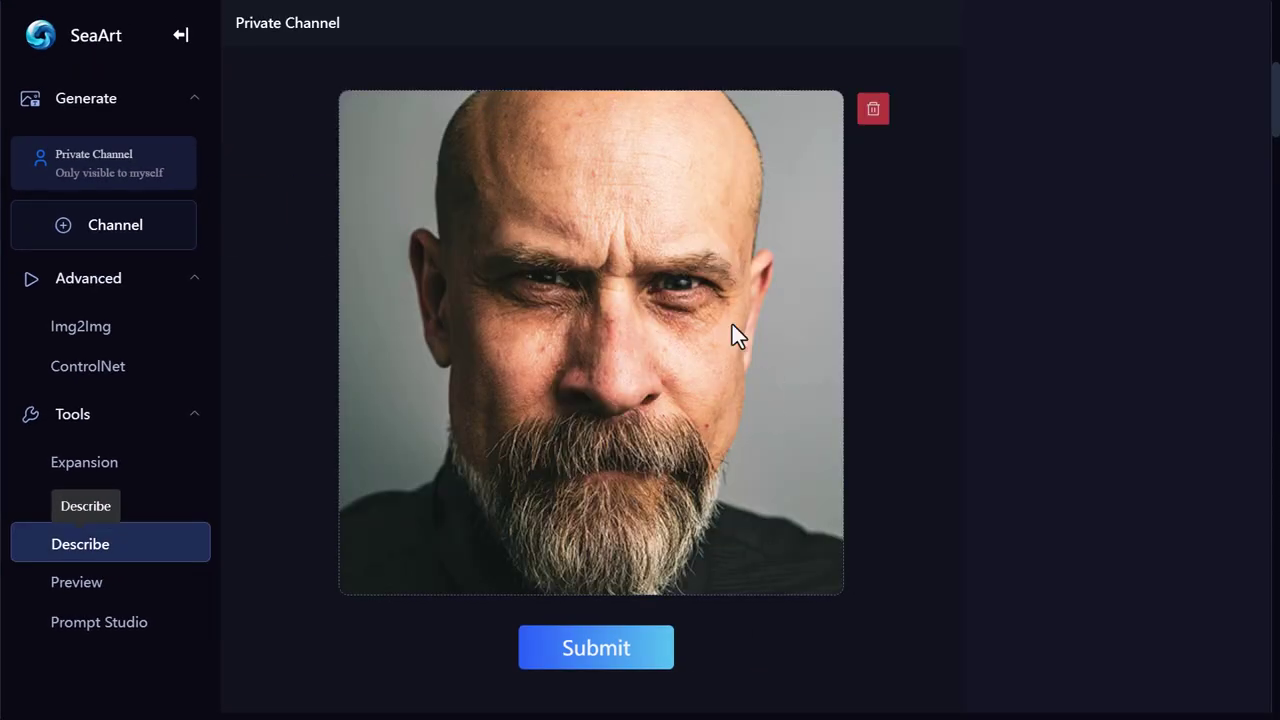
pyautogui.click(651, 646)
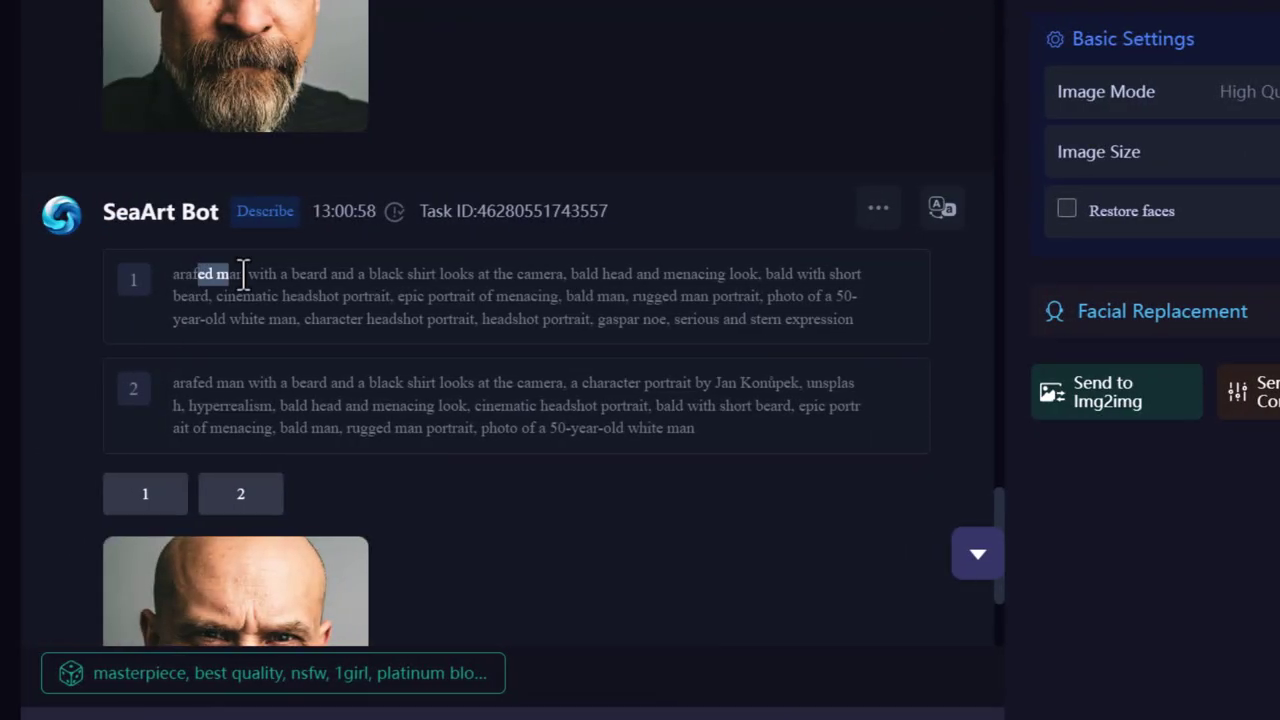
# Review the two generated portrait descriptions and scroll down the tool page
pyautogui.moveTo(243, 274); pyautogui.dragTo(866, 345)
pyautogui.click(456, 298)
pyautogui.scroll(-2, 500, 251)
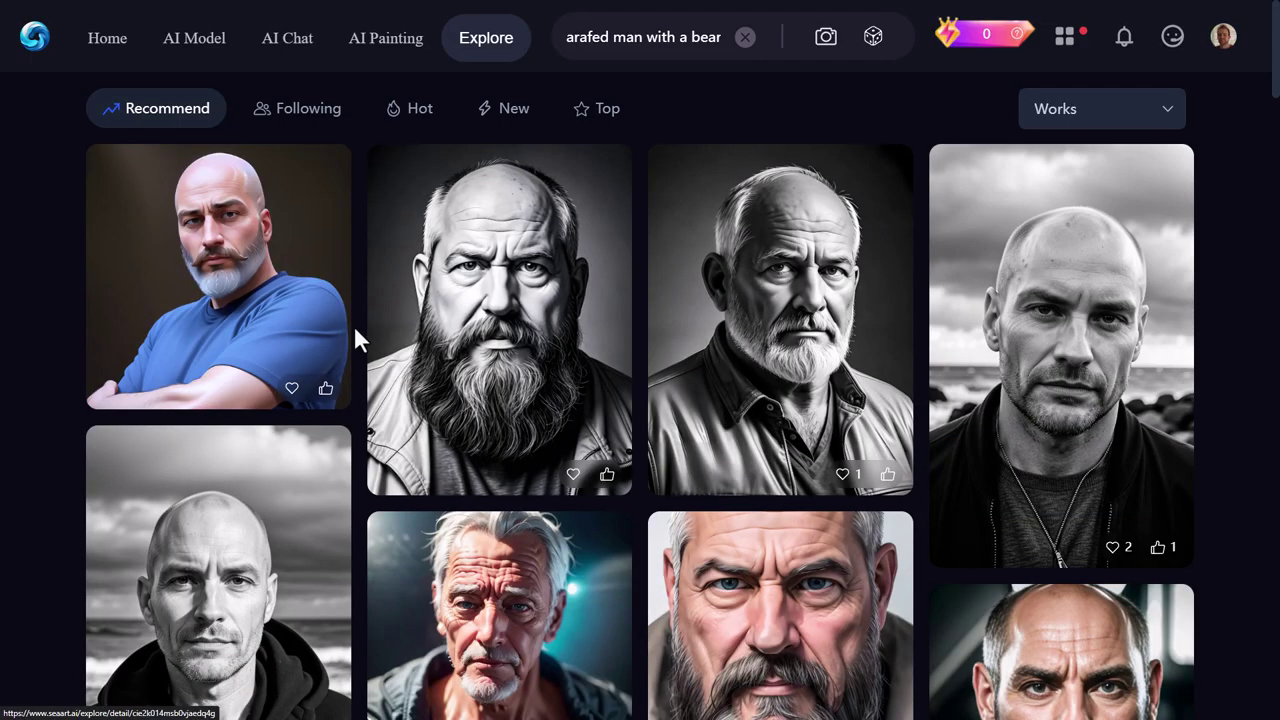
pyautogui.scroll(-2, 843, 420)
pyautogui.scroll(-1, 843, 420)
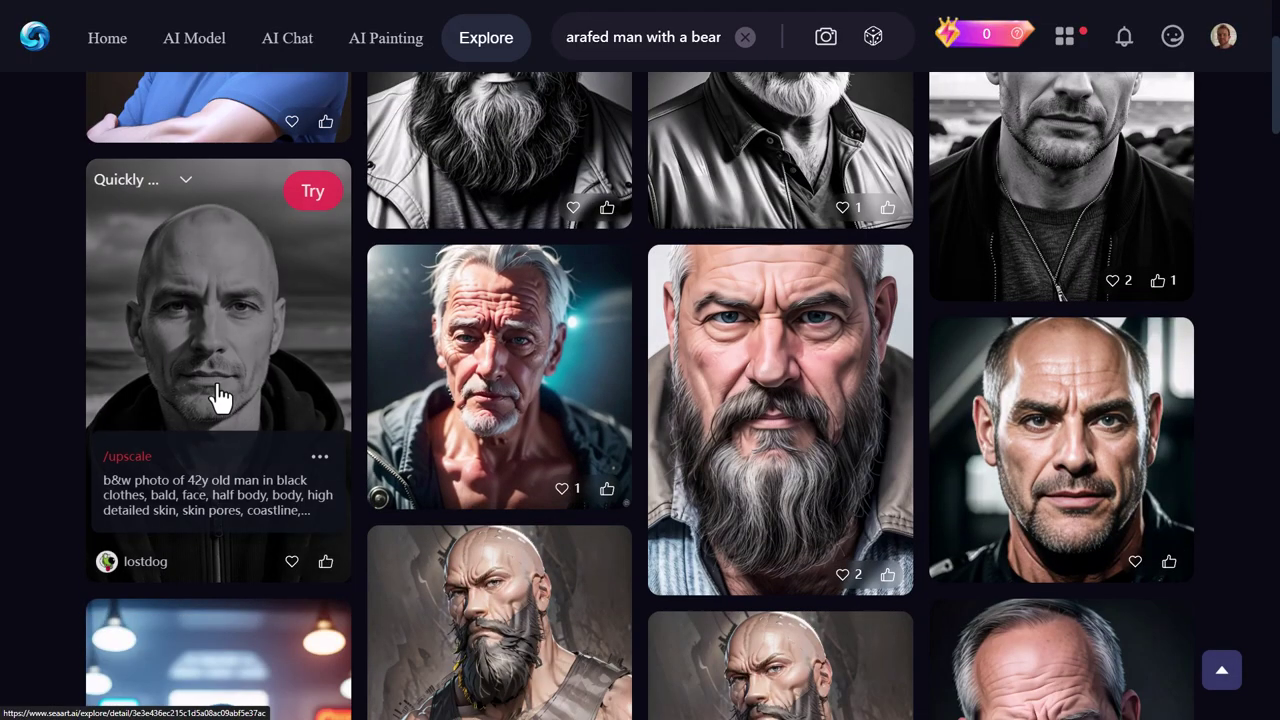
pyautogui.scroll(-2, 230, 395)
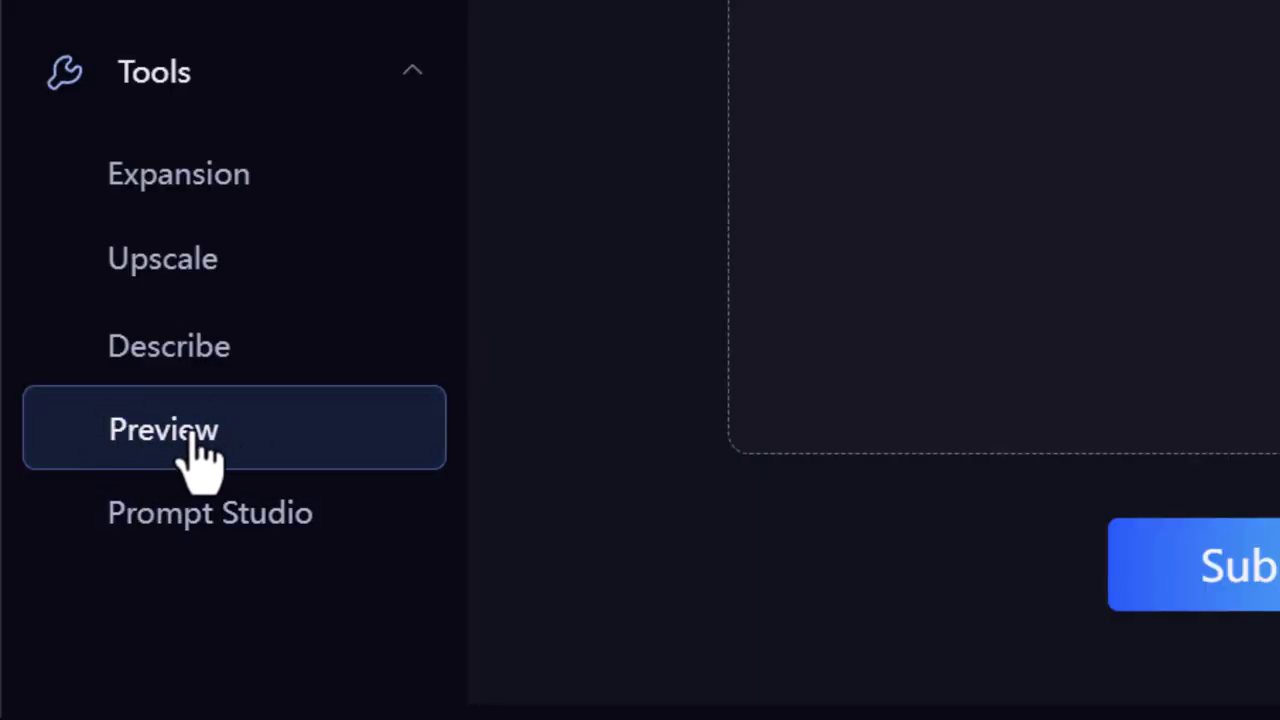
# Generate a canny edge-map preview of the horse photo with the Preview tool
pyautogui.click(183, 456)
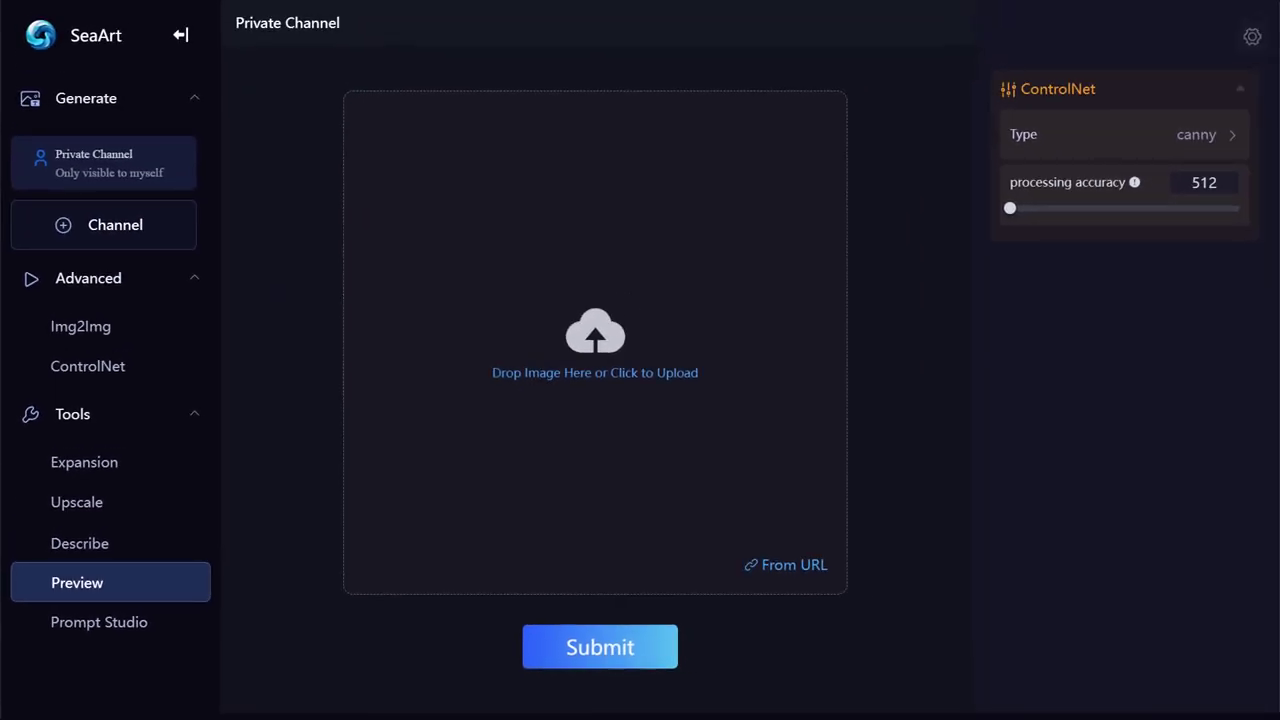
pyautogui.moveTo(543, 414); pyautogui.dragTo(608, 332)
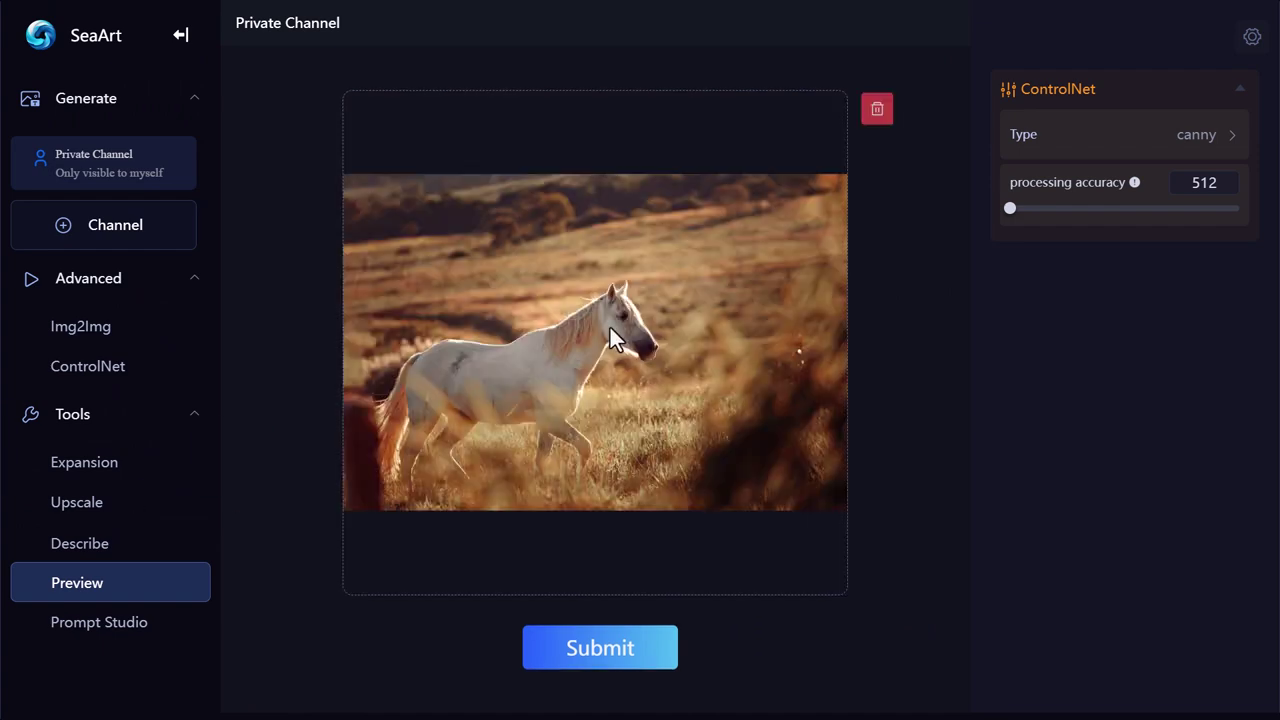
pyautogui.click(594, 650)
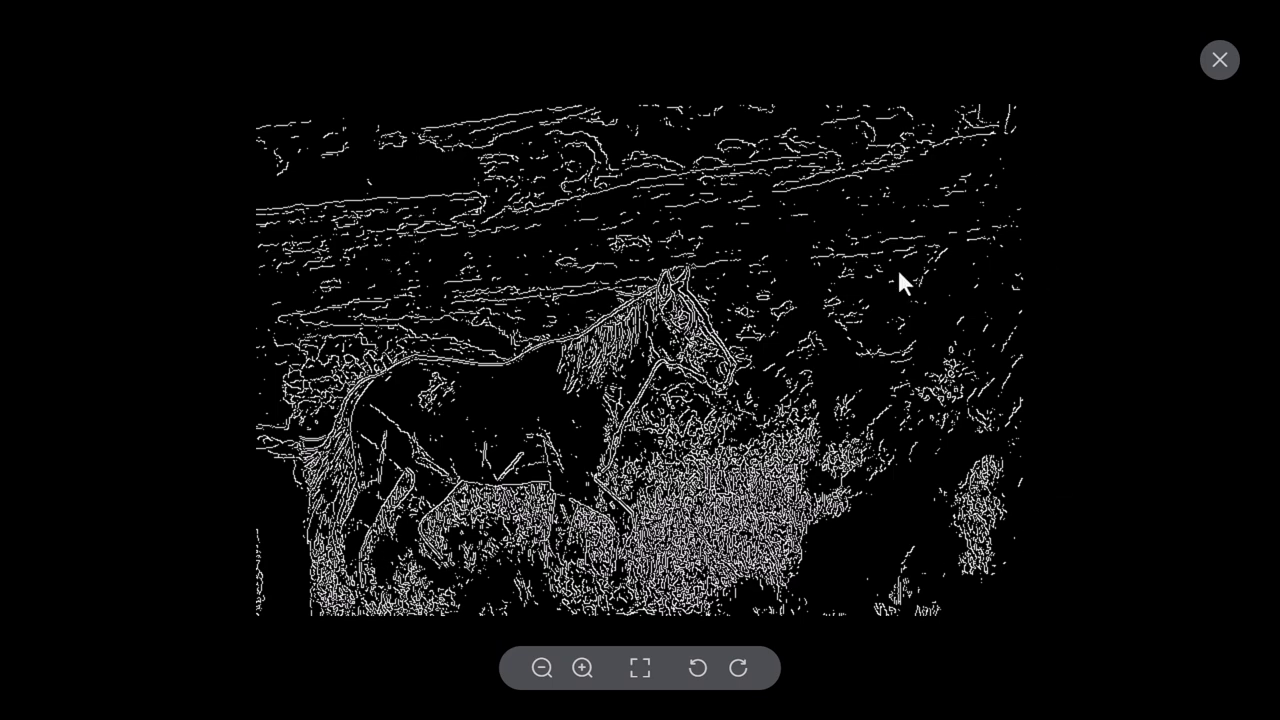
pyautogui.click(1219, 62)
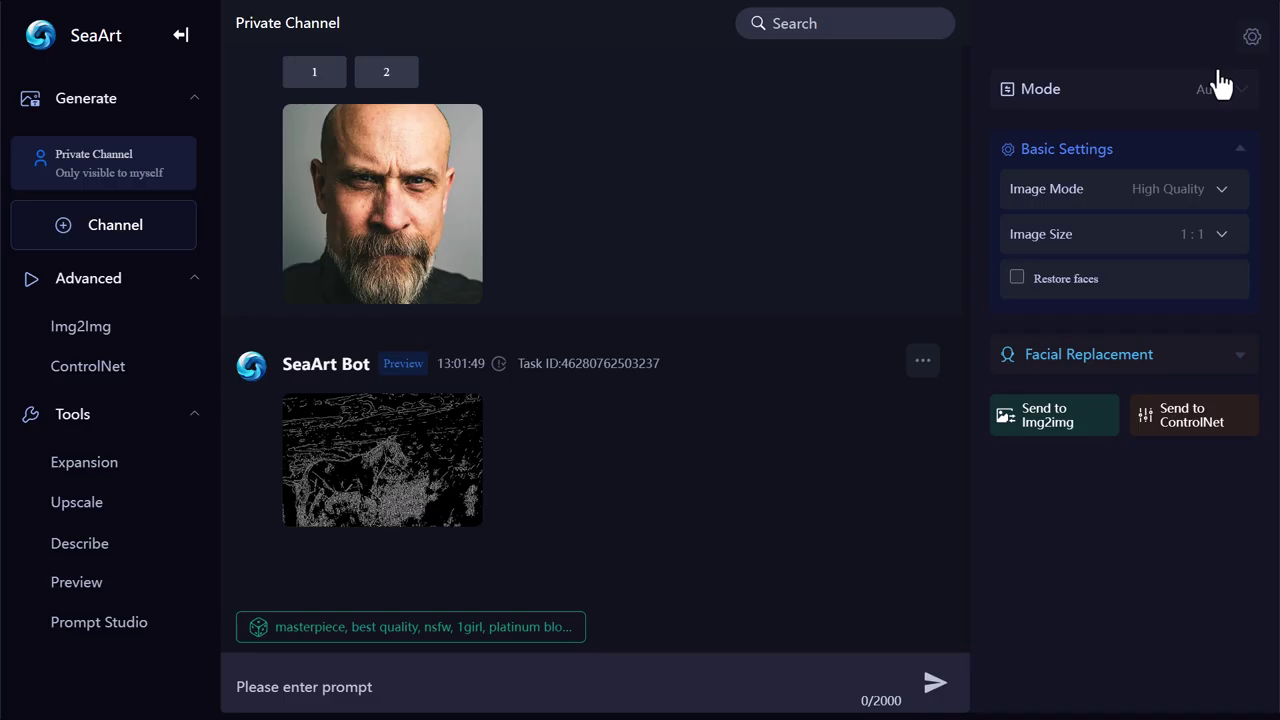
# Look over the ControlNet preprocessor types, then bring up Prompt Studio's prompt input
pyautogui.click(70, 586)
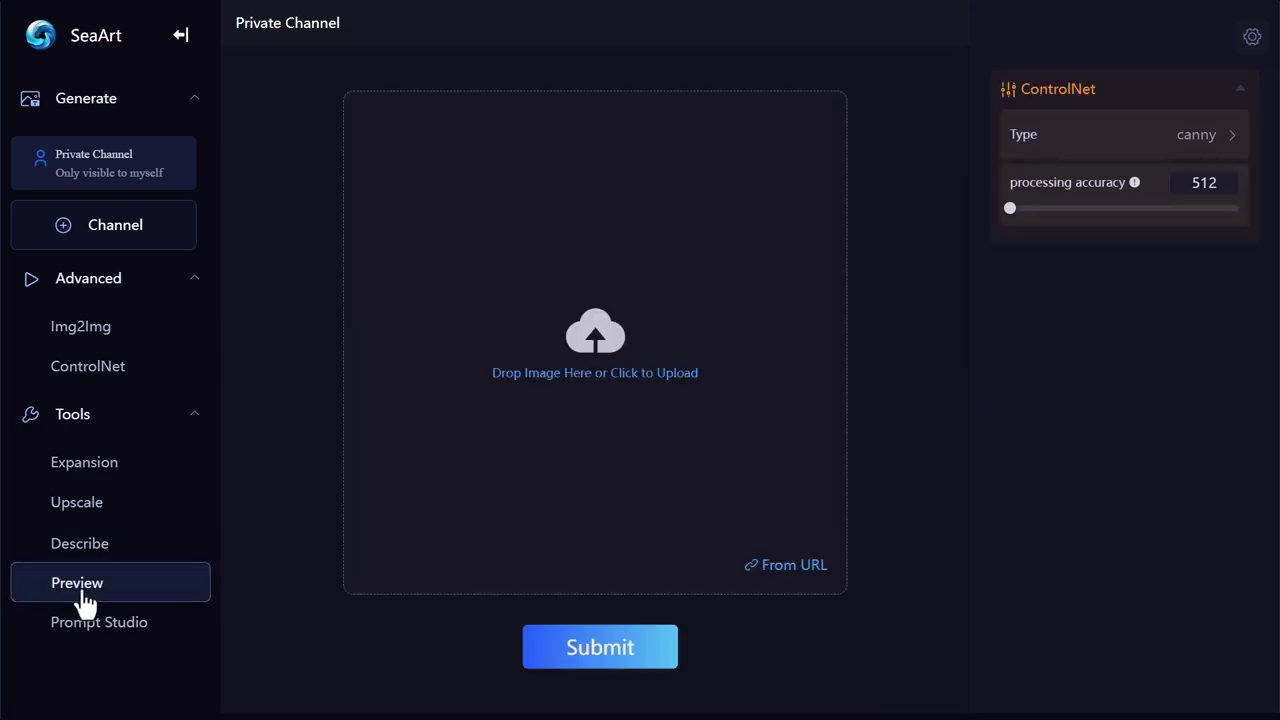
pyautogui.click(1134, 137)
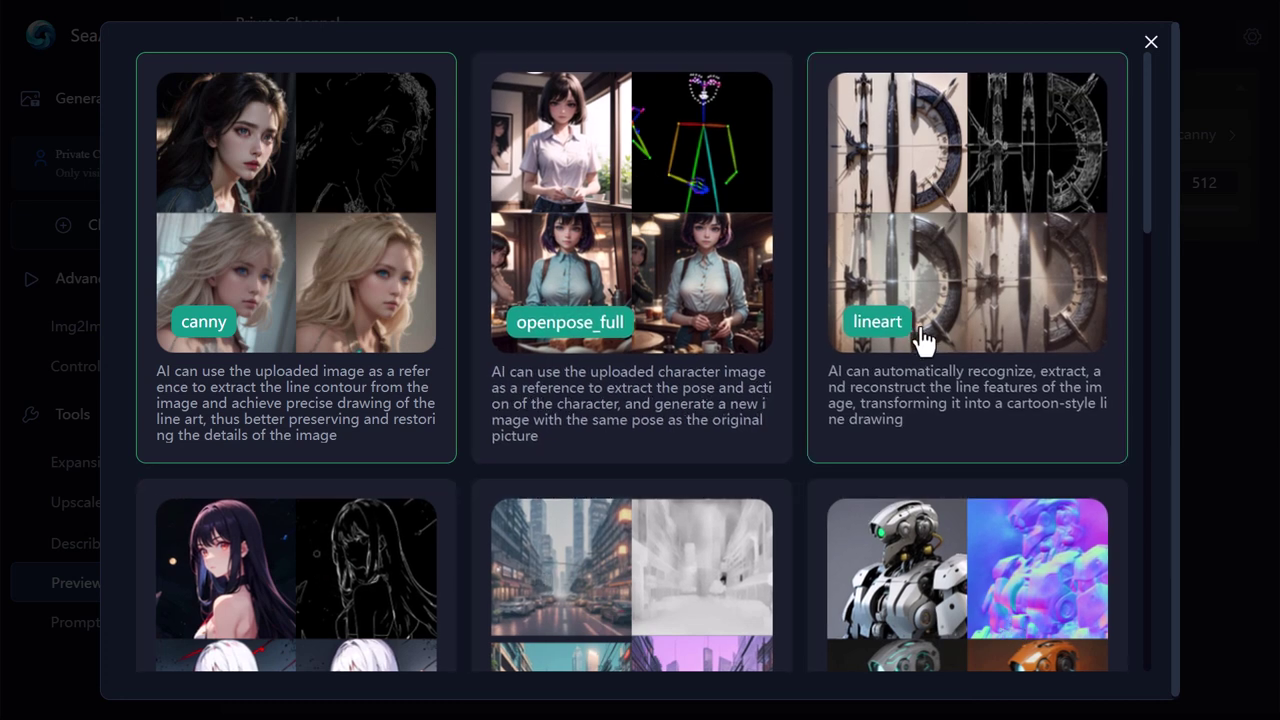
pyautogui.click(1151, 43)
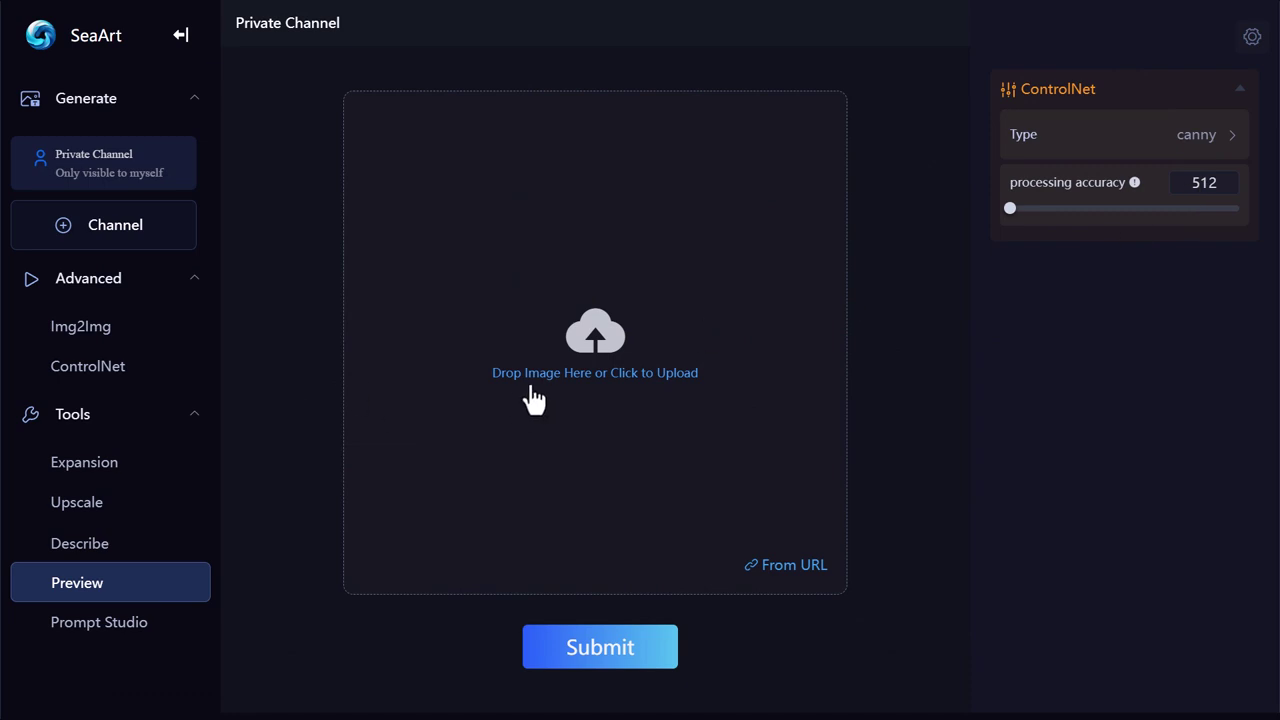
pyautogui.click(120, 640)
pyautogui.click(427, 195)
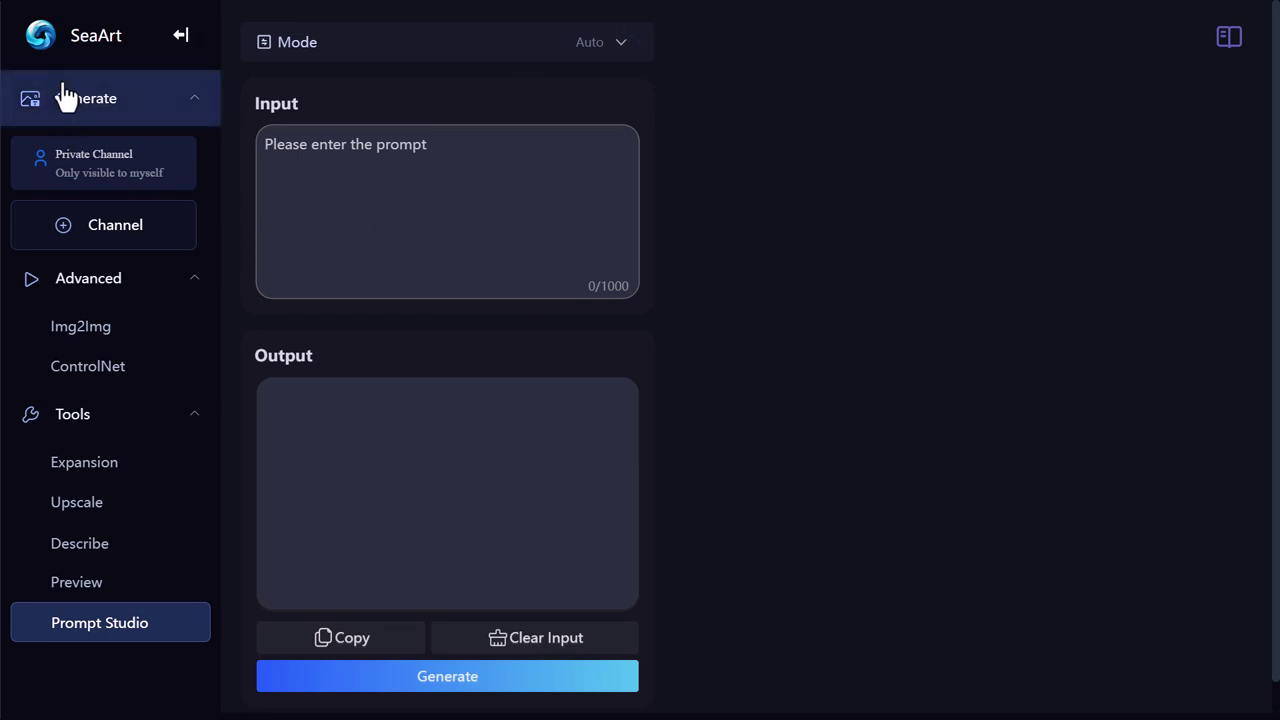
# Show the computing-power records from the home page, noting the X 50 and X 100 rewards
pyautogui.click(72, 45)
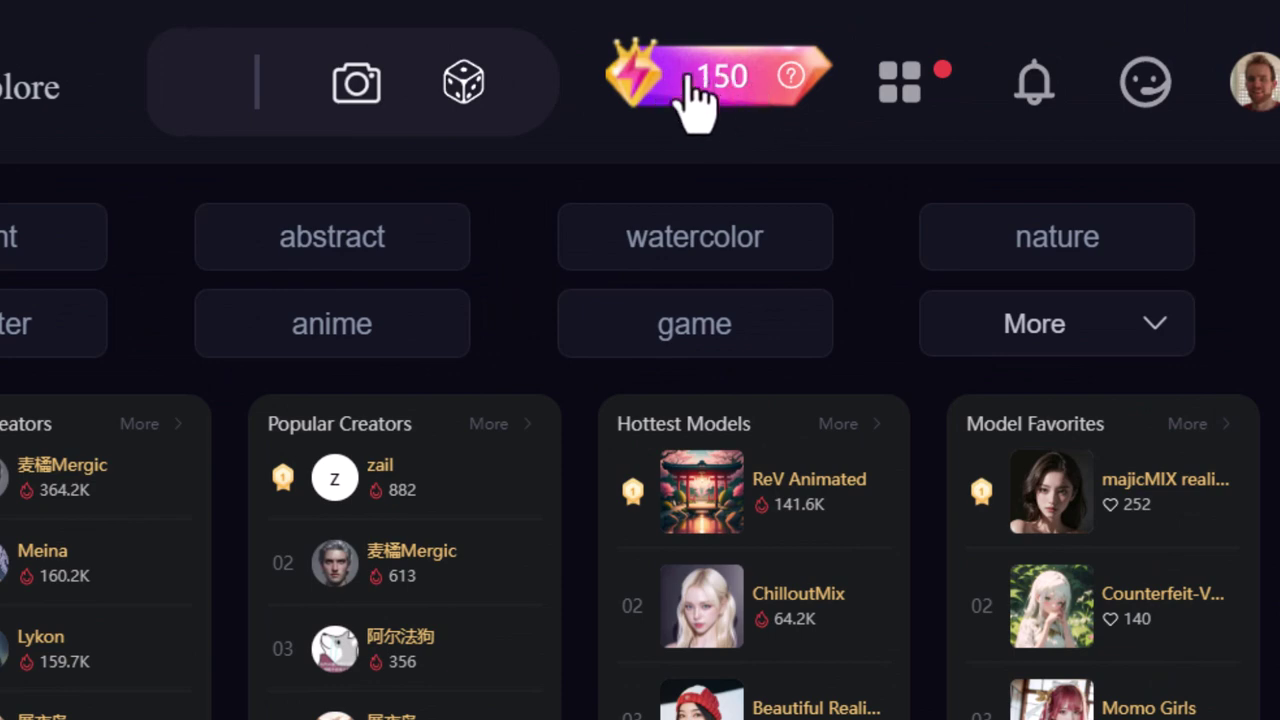
pyautogui.click(718, 100)
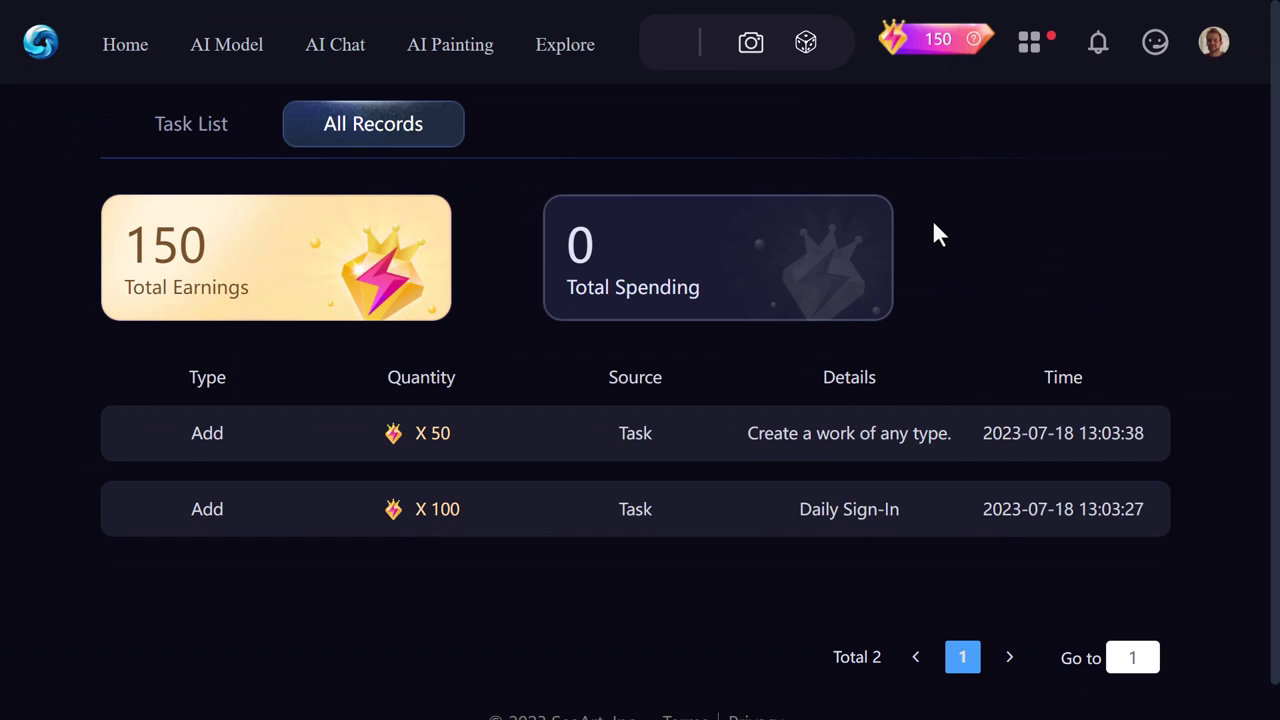
pyautogui.scroll(-1, 200, 395)
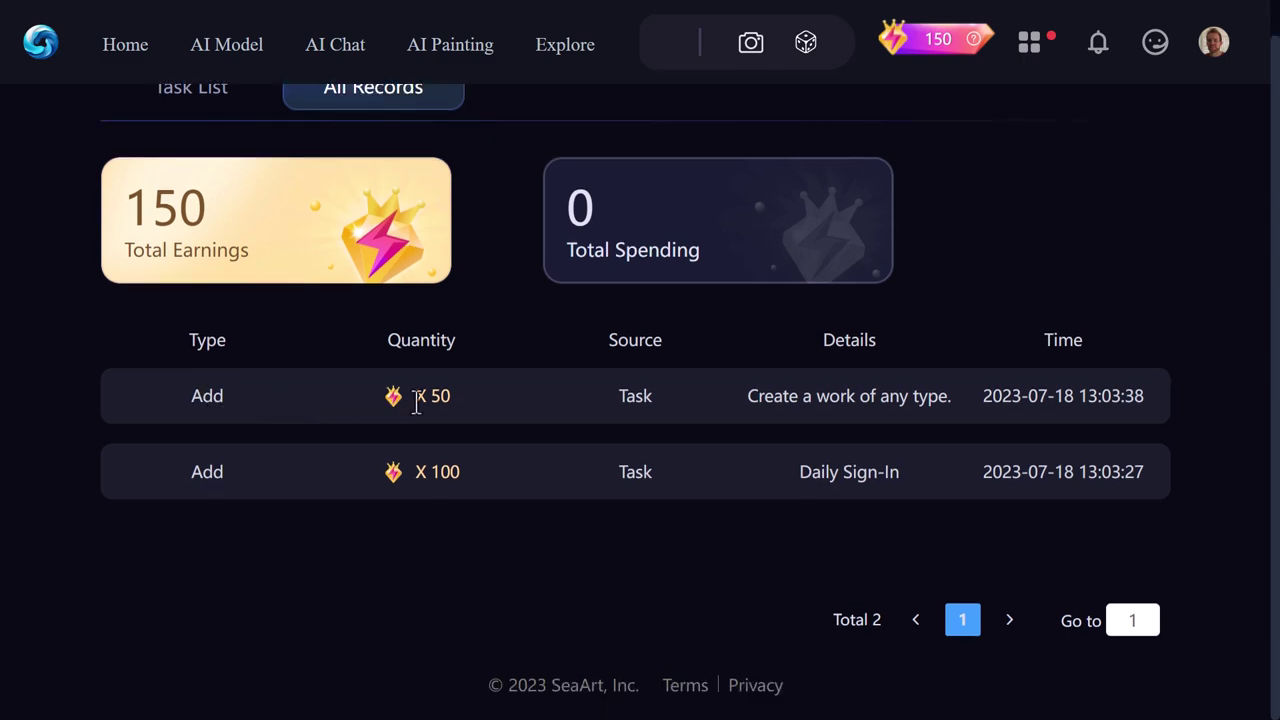
pyautogui.moveTo(413, 398); pyautogui.dragTo(460, 402)
pyautogui.moveTo(419, 474); pyautogui.dragTo(455, 472)
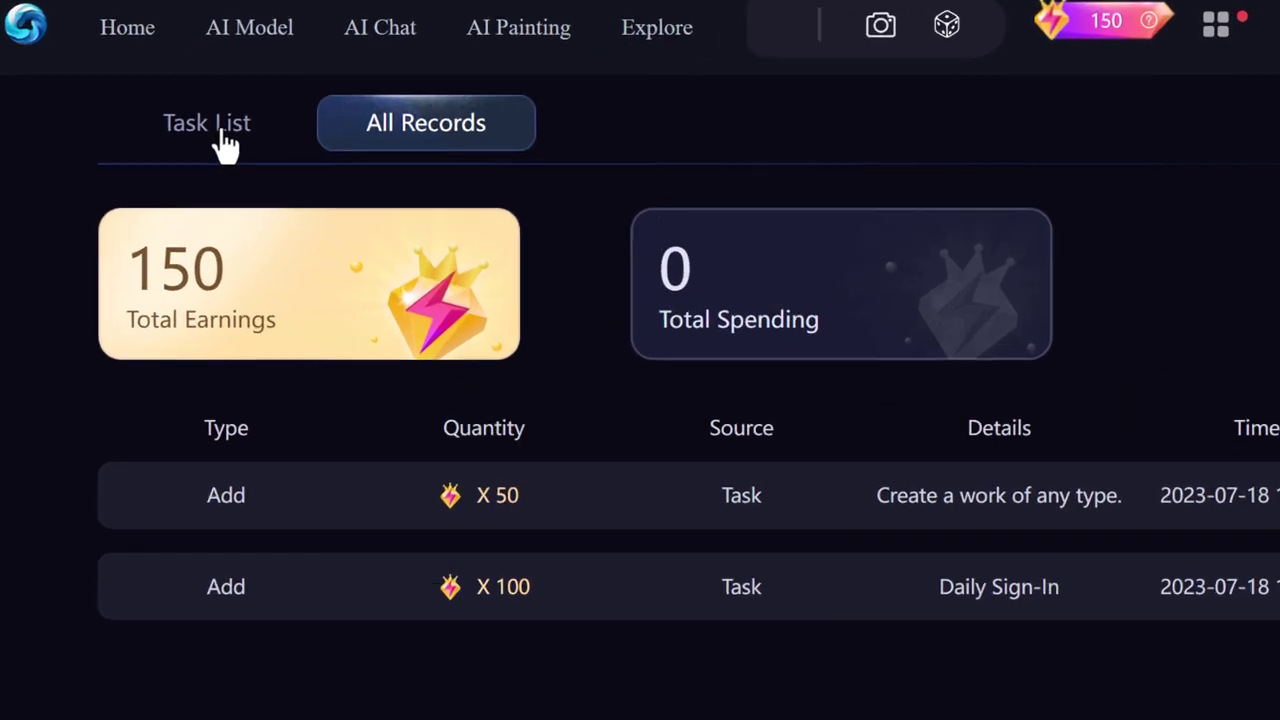
# Browse the Task List of credit-earning tasks, with Daily Sign-In marked Completed
pyautogui.click(191, 88)
pyautogui.scroll(-5, 443, 200)
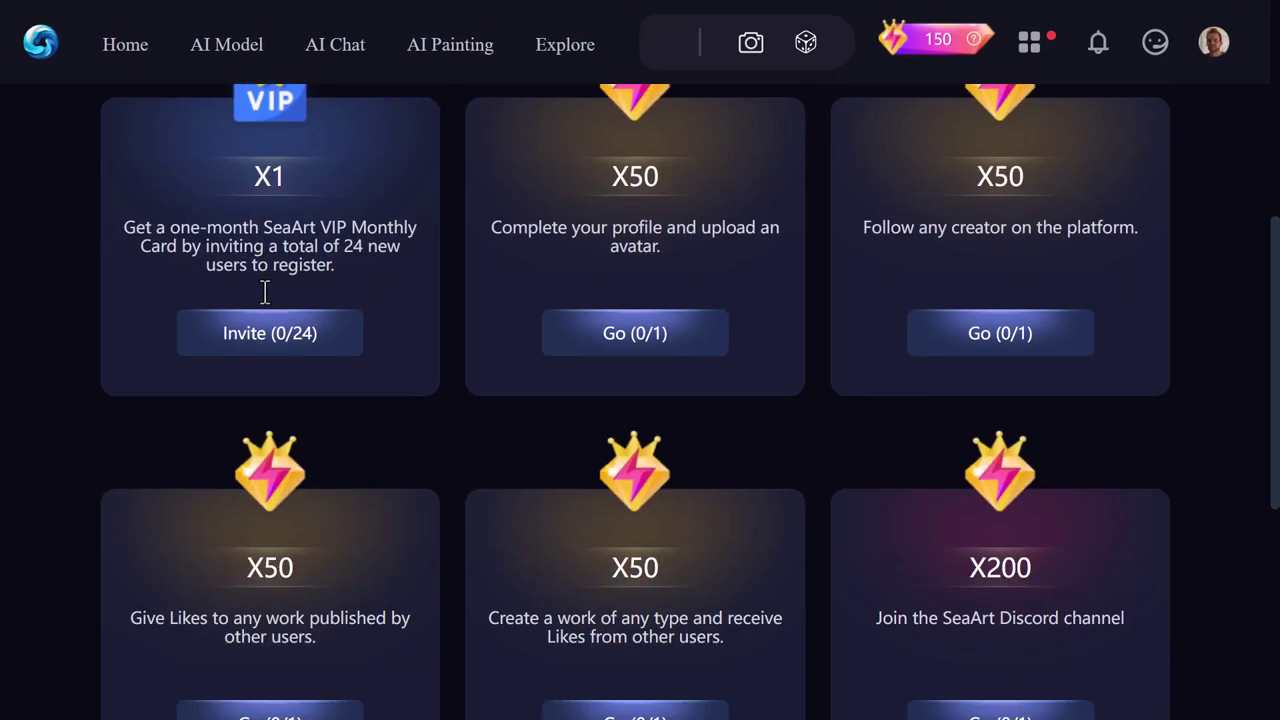
pyautogui.scroll(-4, 637, 520)
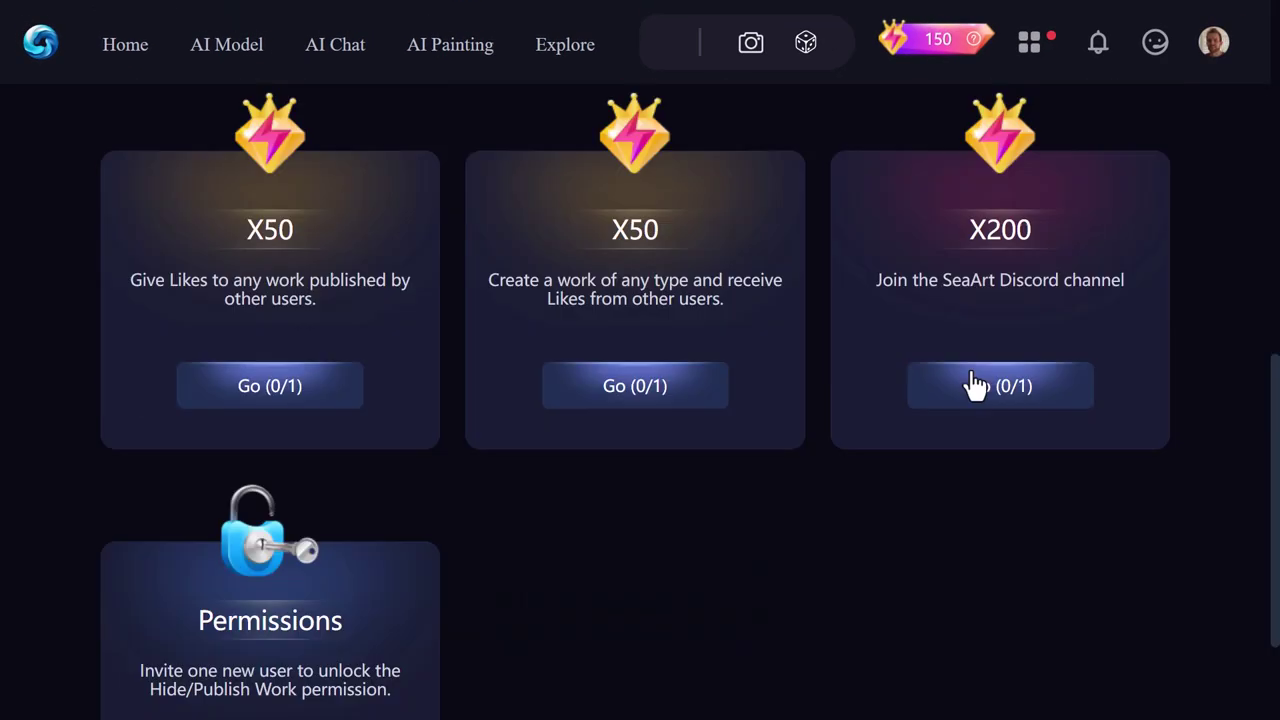
pyautogui.scroll(2, 1030, 305)
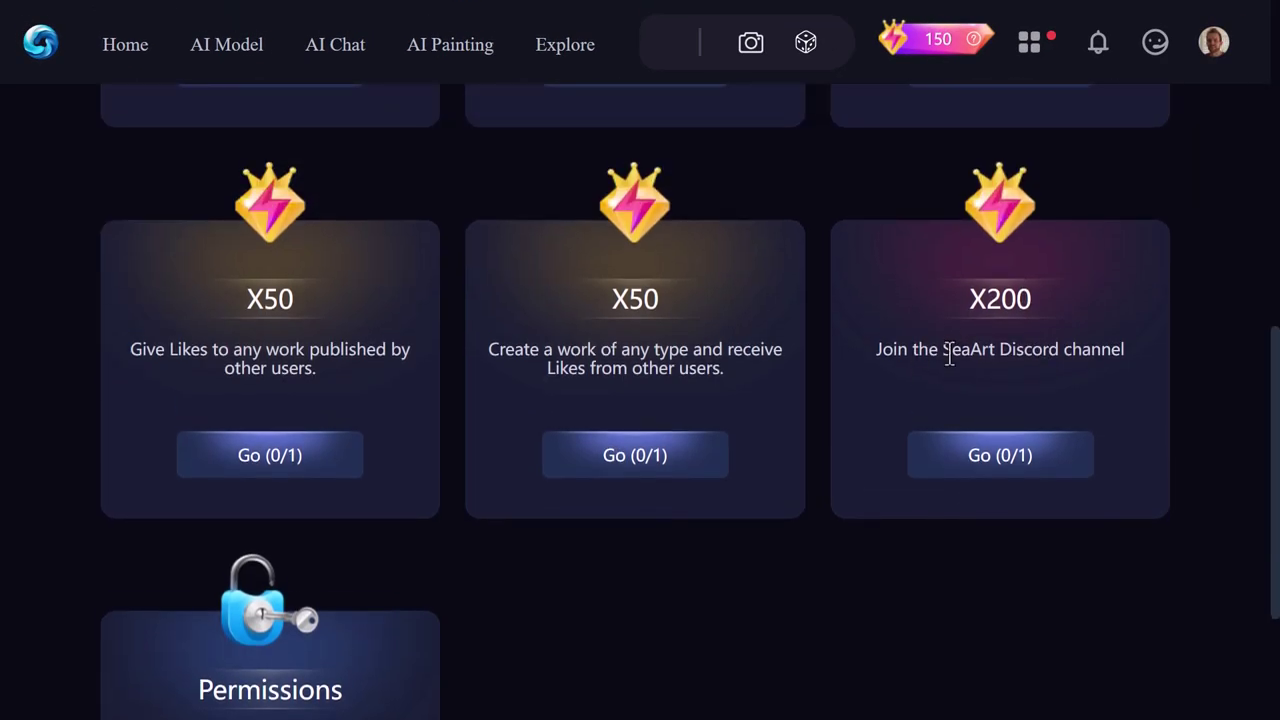
pyautogui.scroll(-3, 216, 442)
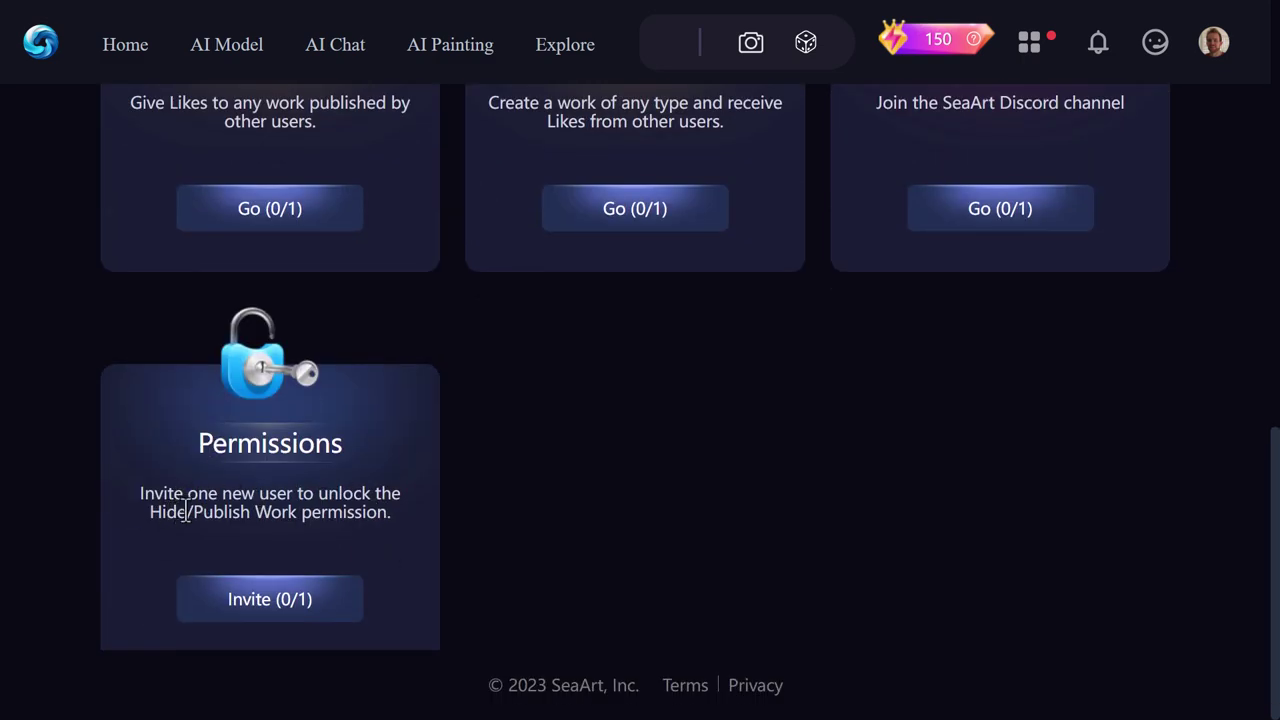
pyautogui.scroll(6, 371, 560)
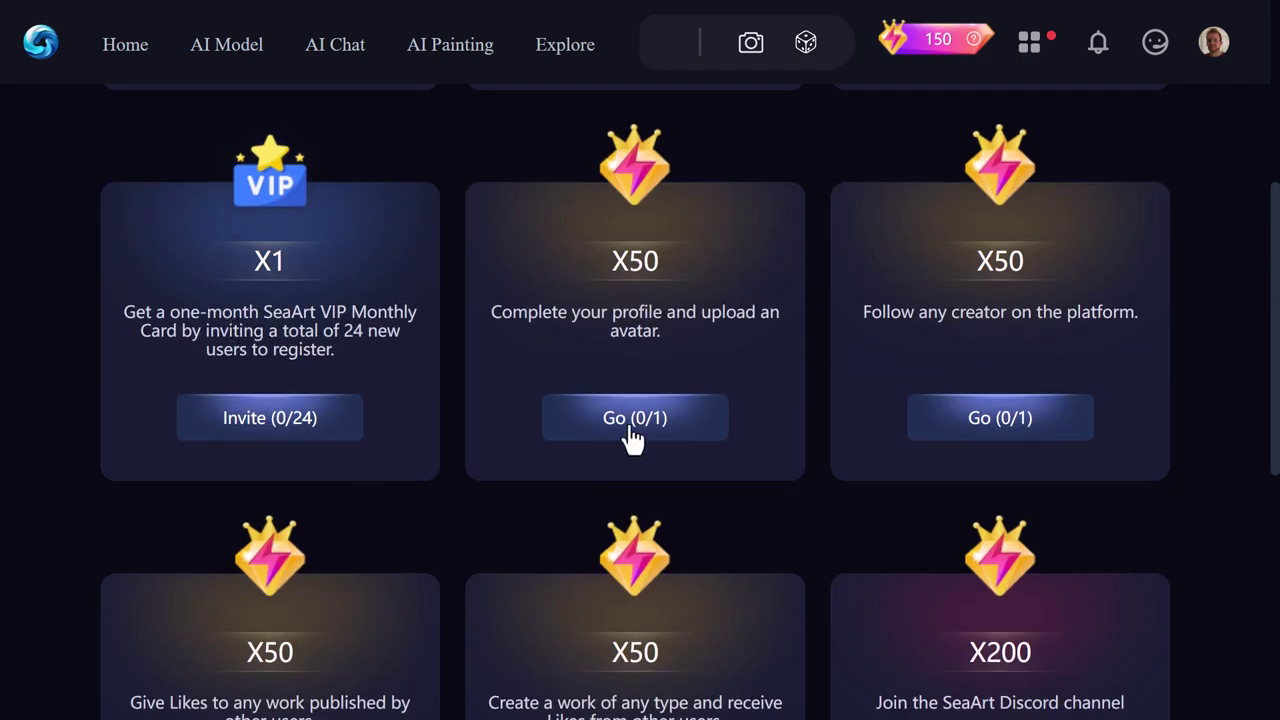
pyautogui.scroll(5, 636, 437)
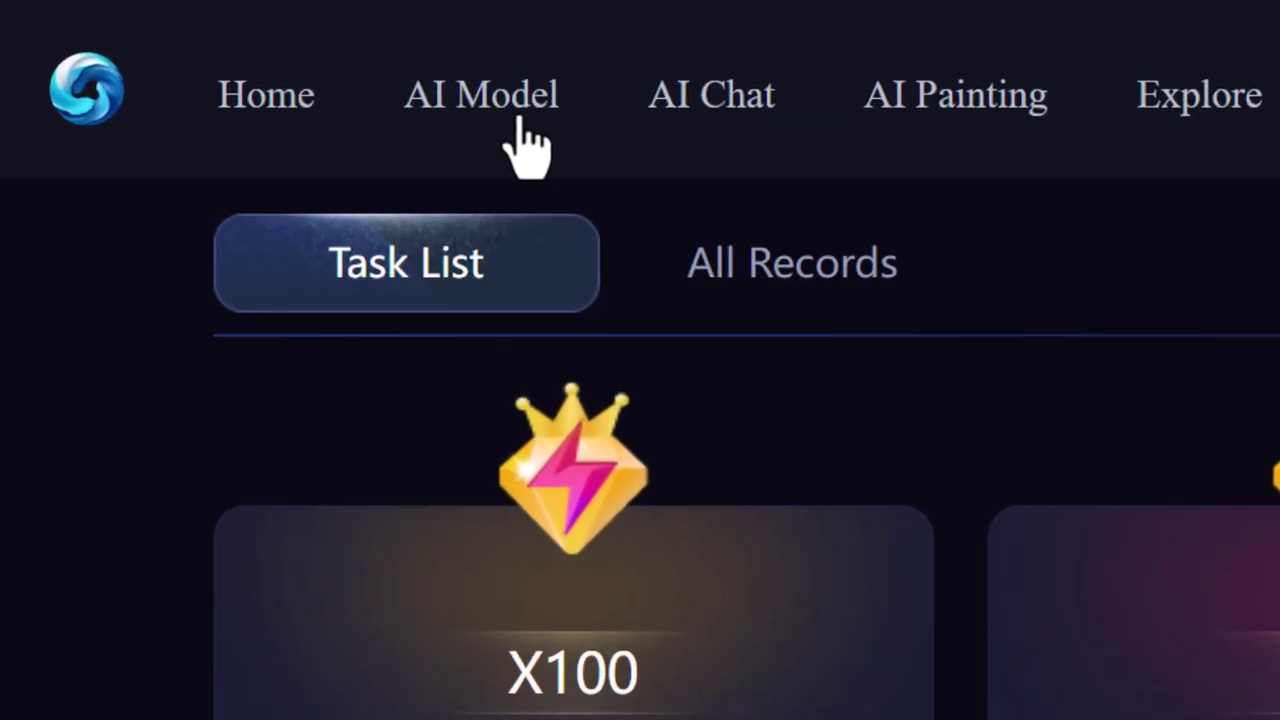
# Look through AI Model's empty Training, Model and LoRA pages, ending on LoRA
pyautogui.click(470, 106)
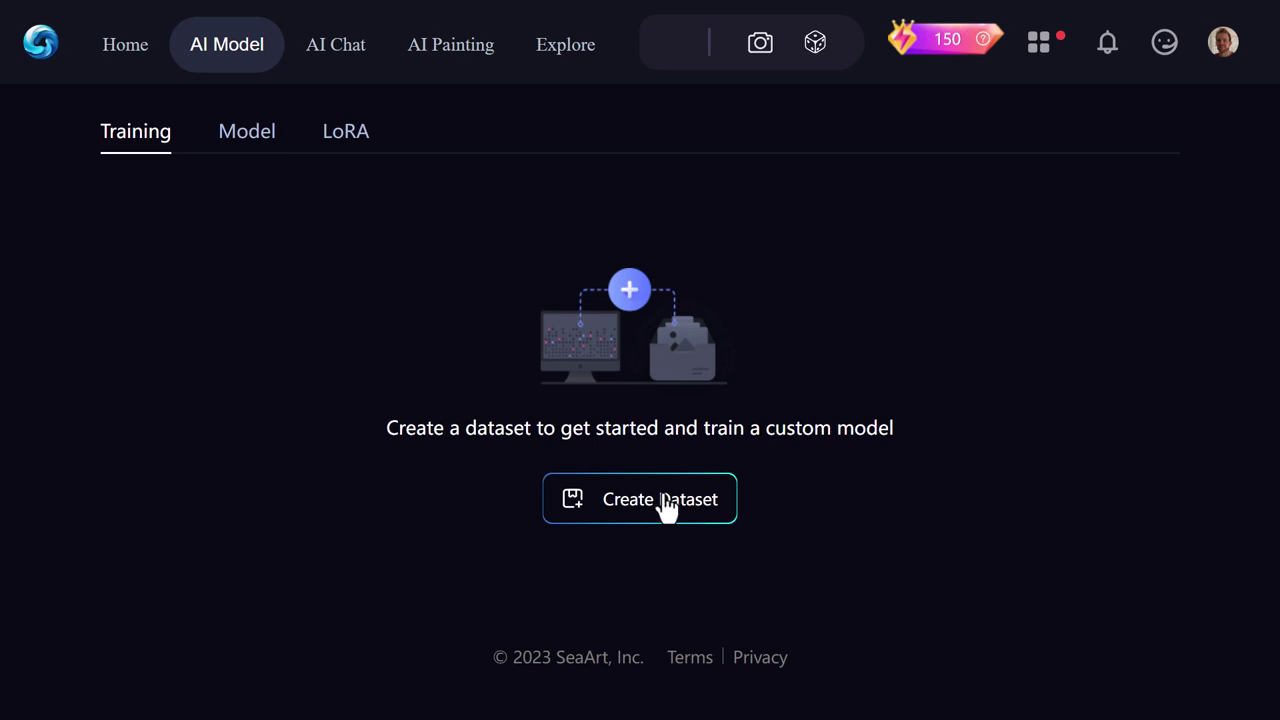
pyautogui.click(243, 135)
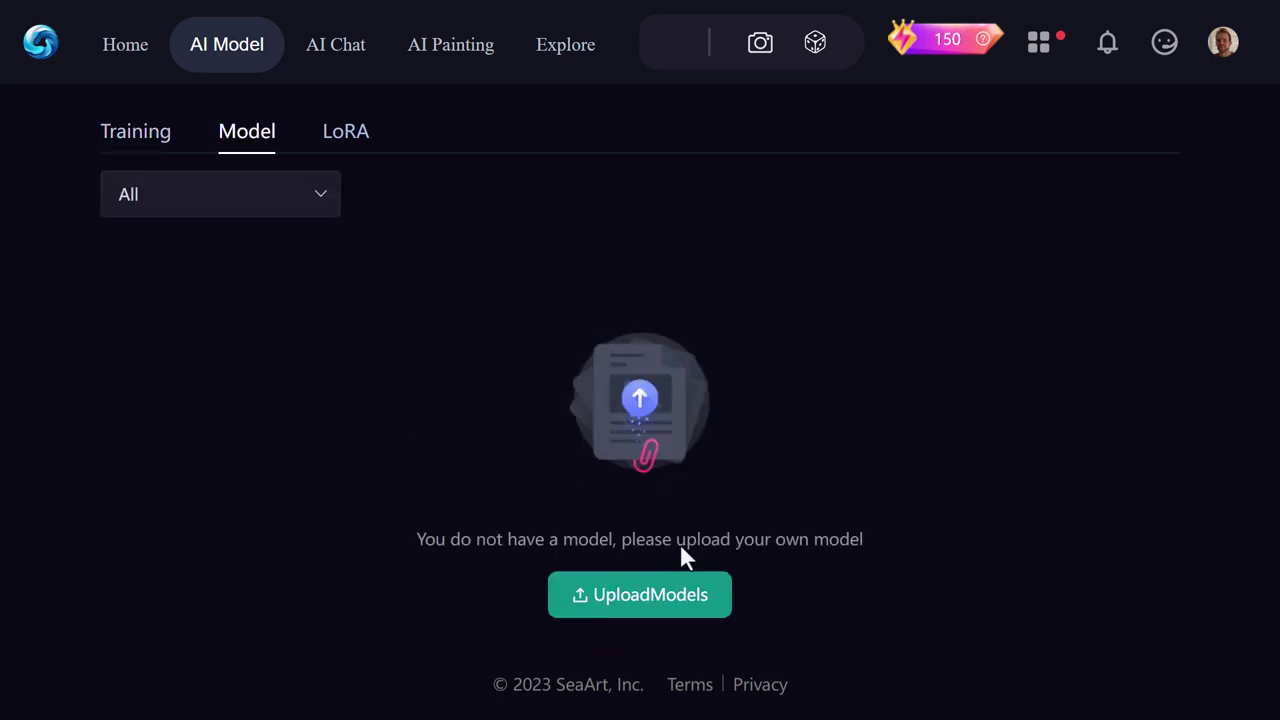
pyautogui.click(347, 135)
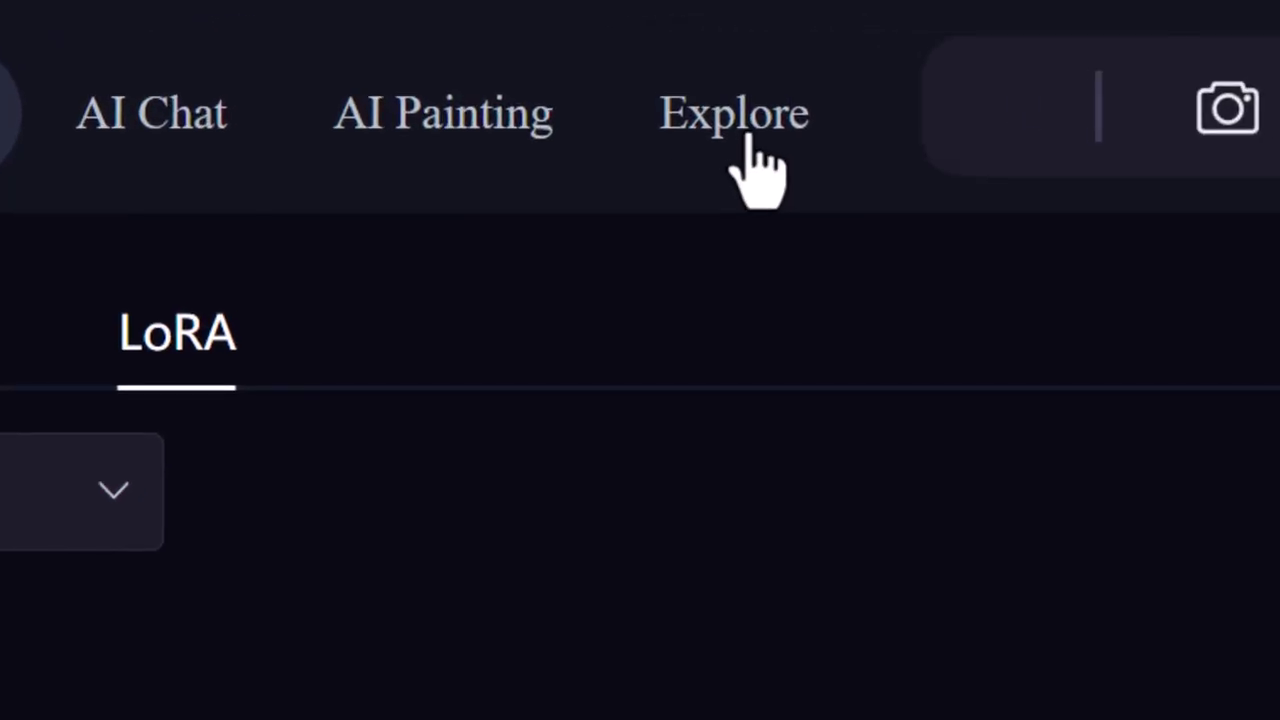
# Go to Explore and scroll through the Recommend feed of community images
pyautogui.click(752, 118)
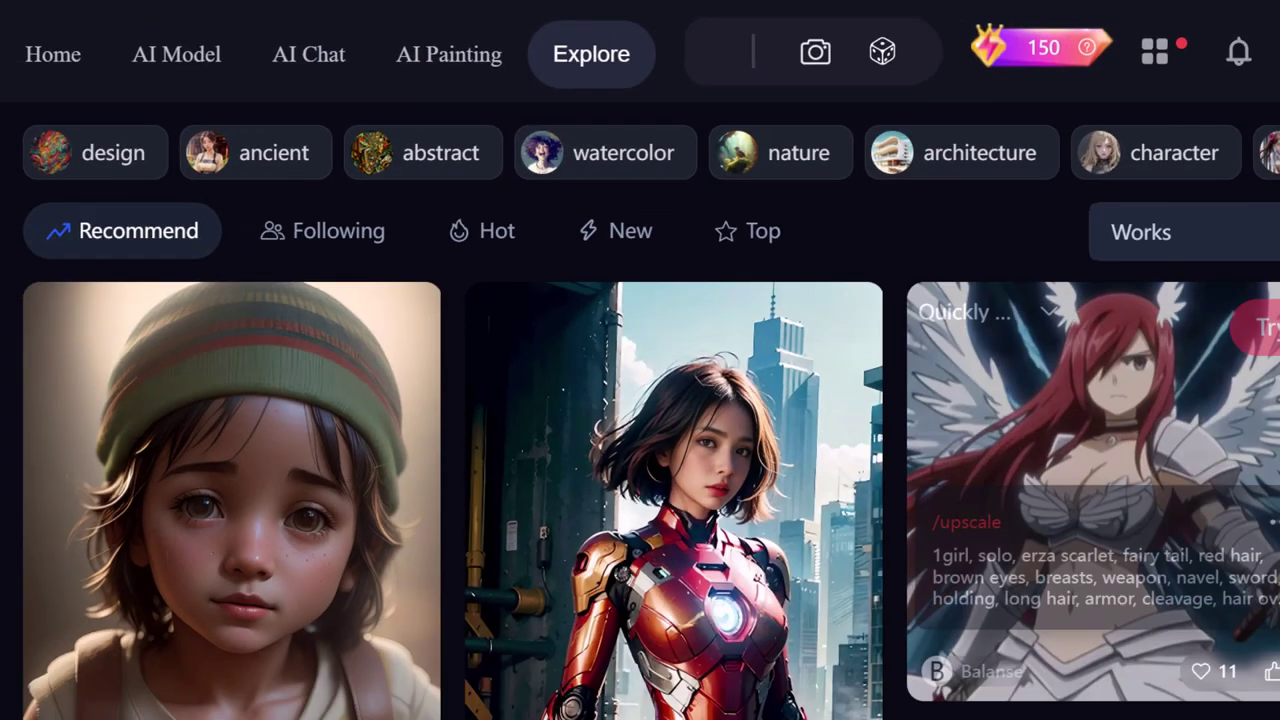
pyautogui.scroll(-3, 1274, 277)
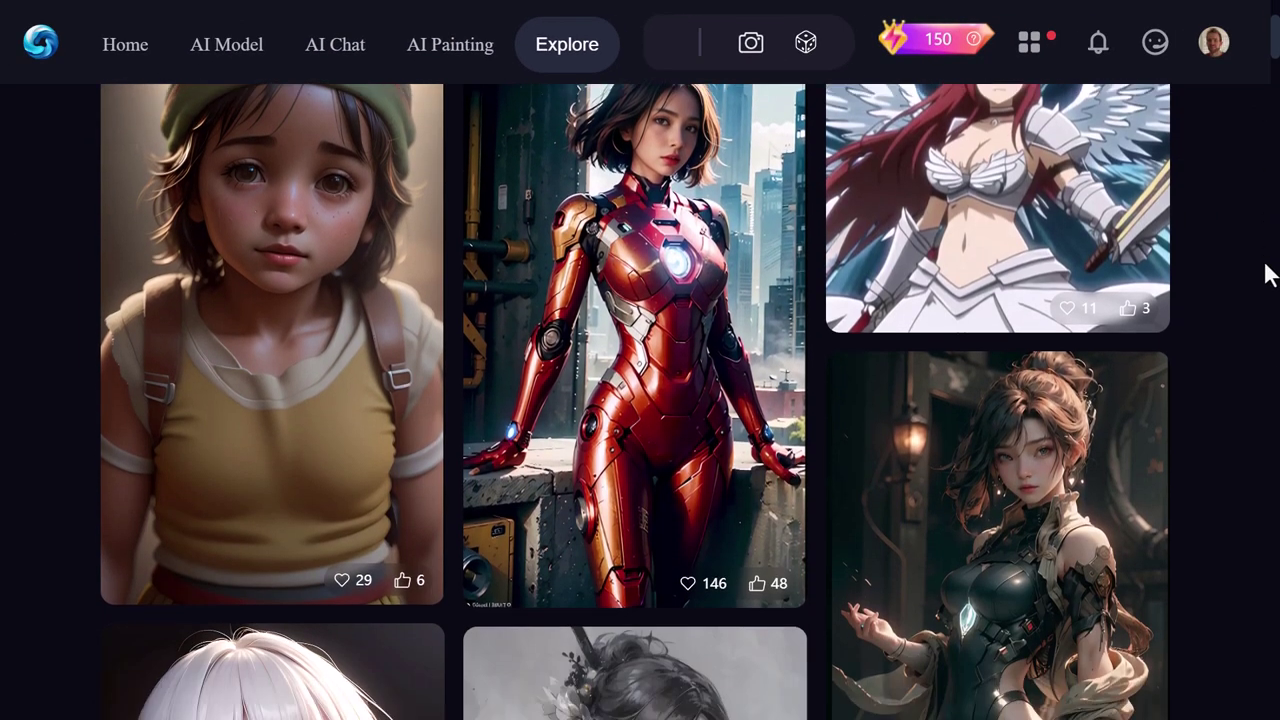
pyautogui.scroll(5, 206, 200)
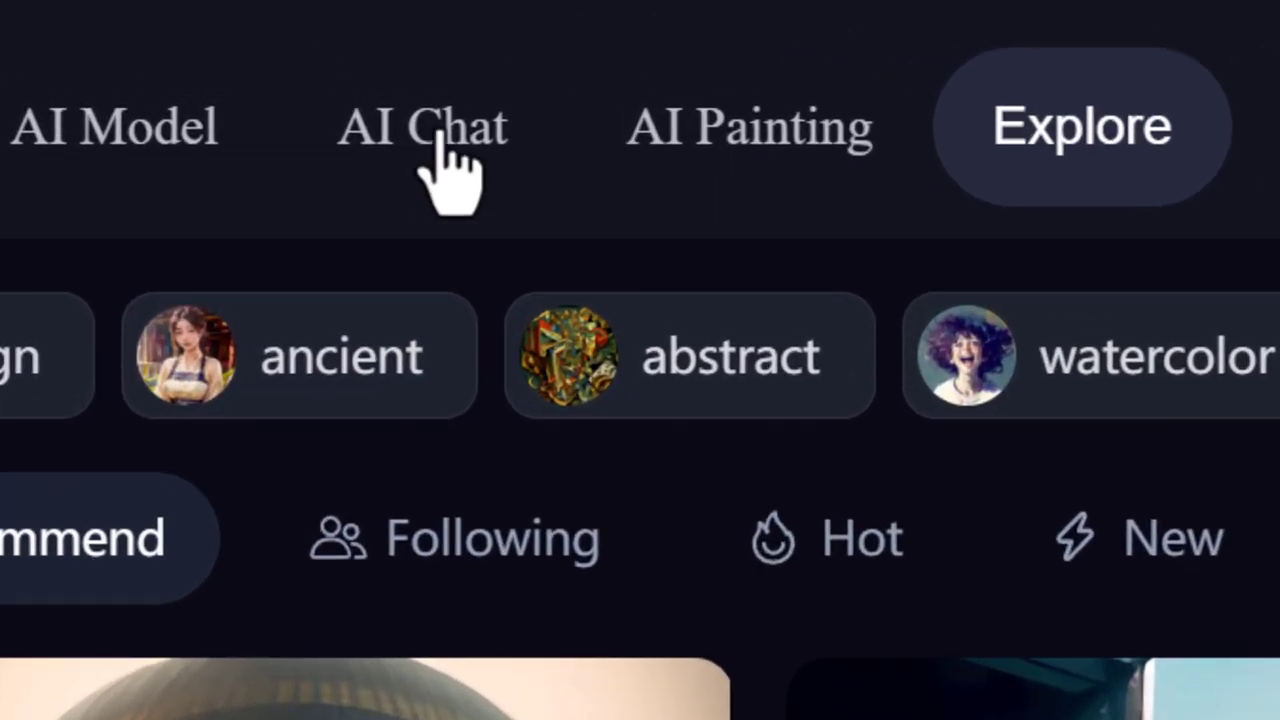
# Scroll through the Fitness Trainer chat's bench press, pull-up and overhead press advice in AI Chat
pyautogui.click(432, 138)
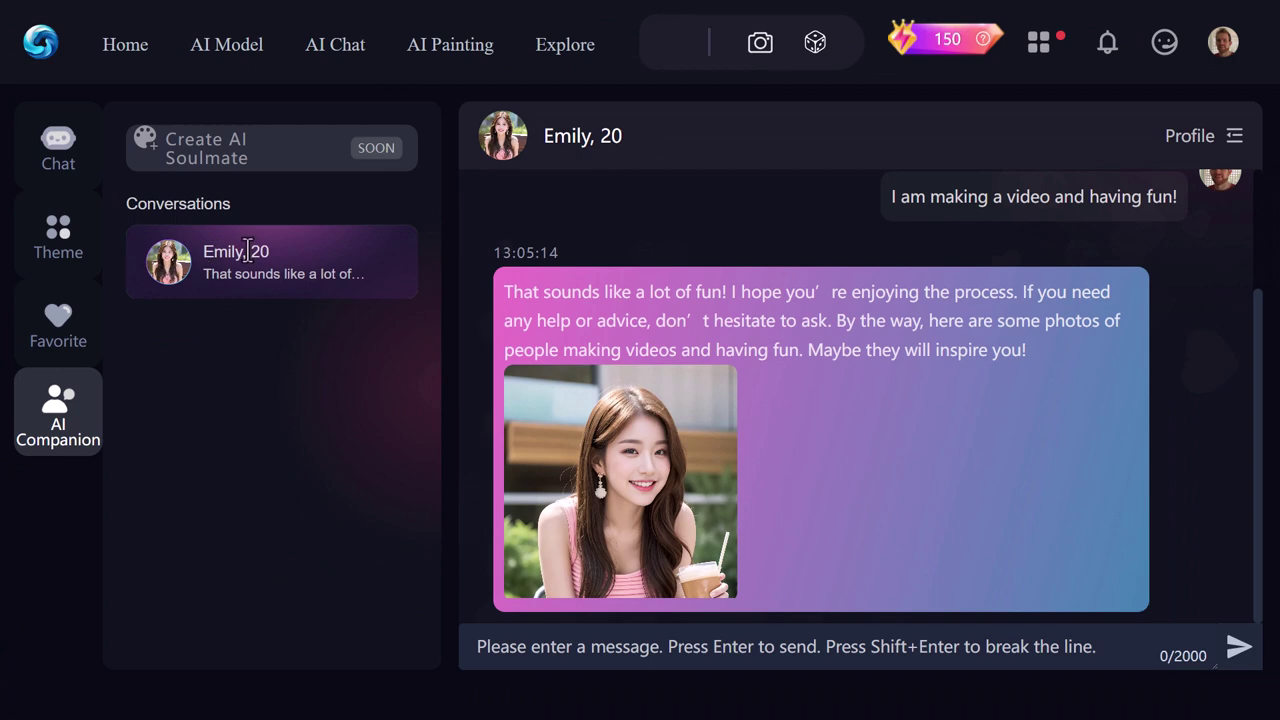
pyautogui.scroll(2, 771, 291)
pyautogui.scroll(-2, 601, 264)
pyautogui.scroll(2, 600, 258)
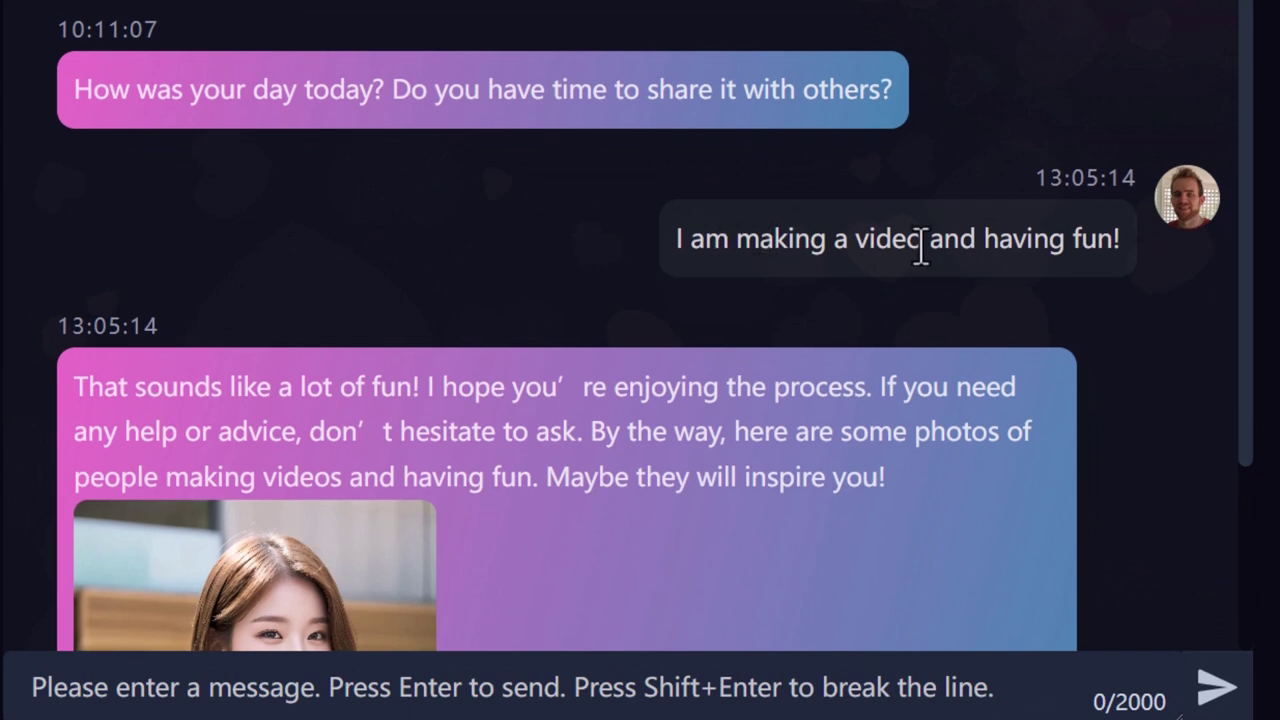
pyautogui.scroll(-3, 920, 243)
pyautogui.scroll(-1, 920, 243)
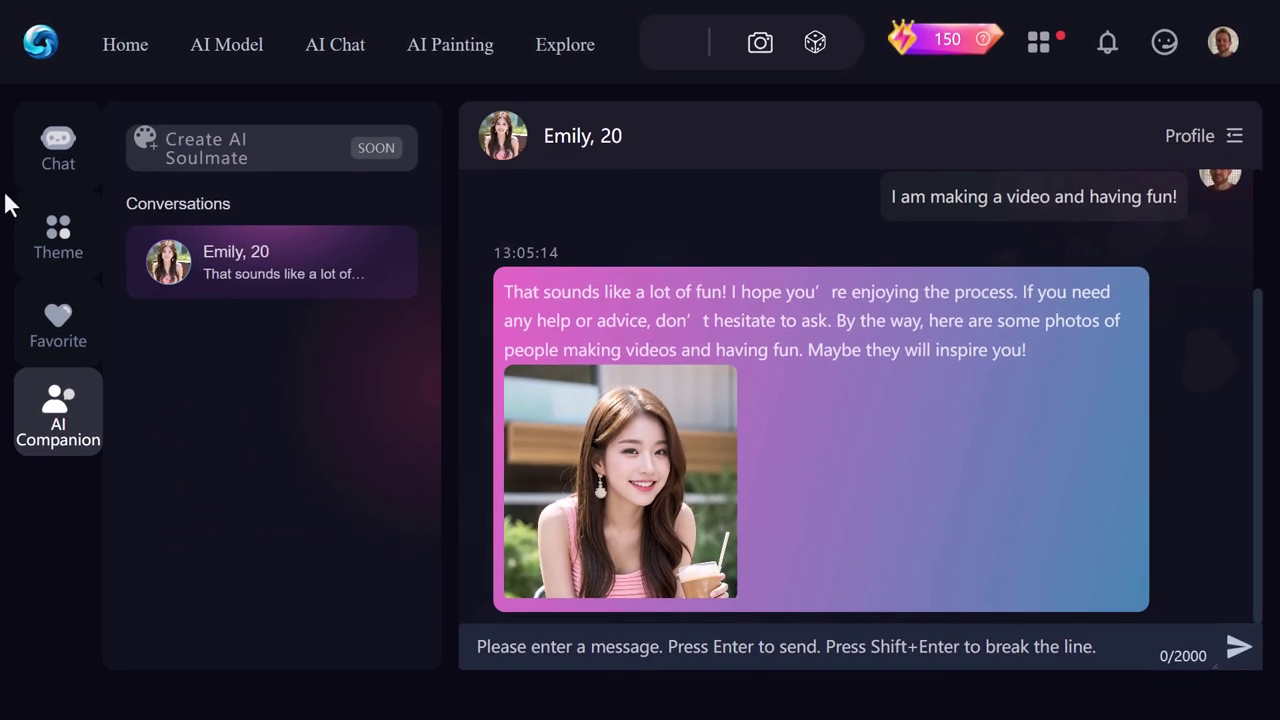
pyautogui.click(56, 162)
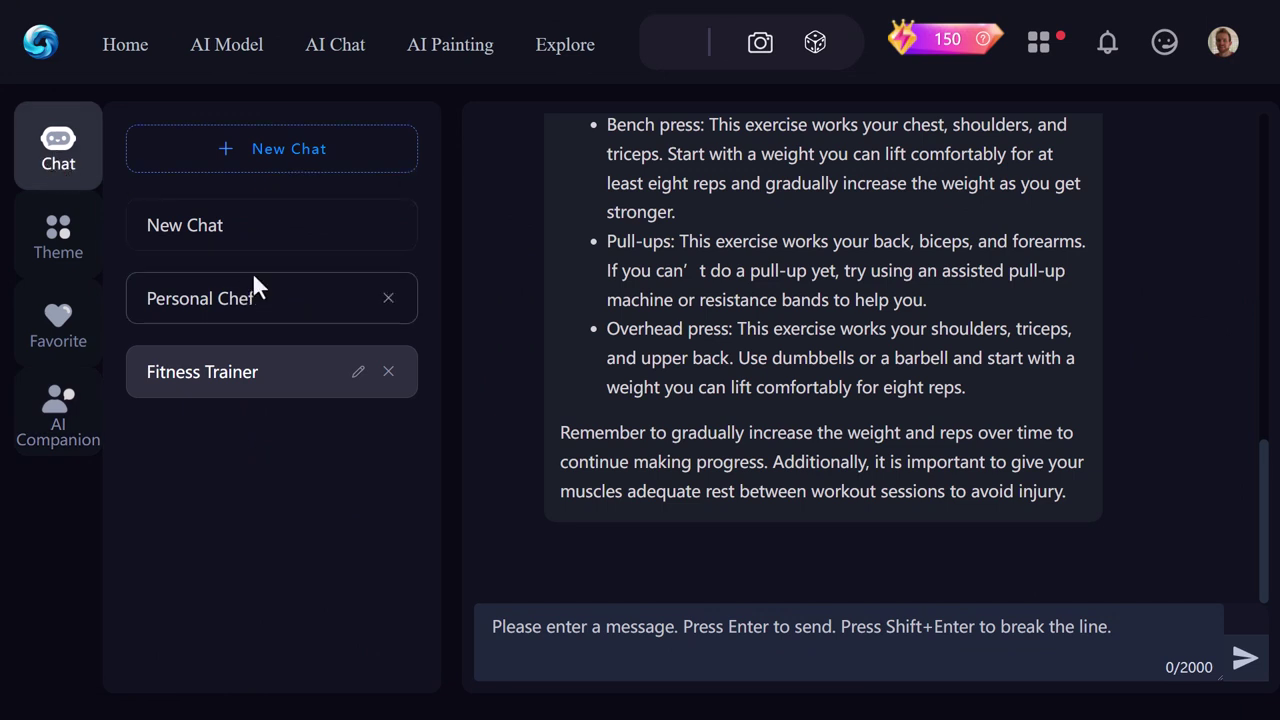
# View the Text Summarize theme's 4-to-8-word summary prompt from the Theme gallery
pyautogui.click(56, 236)
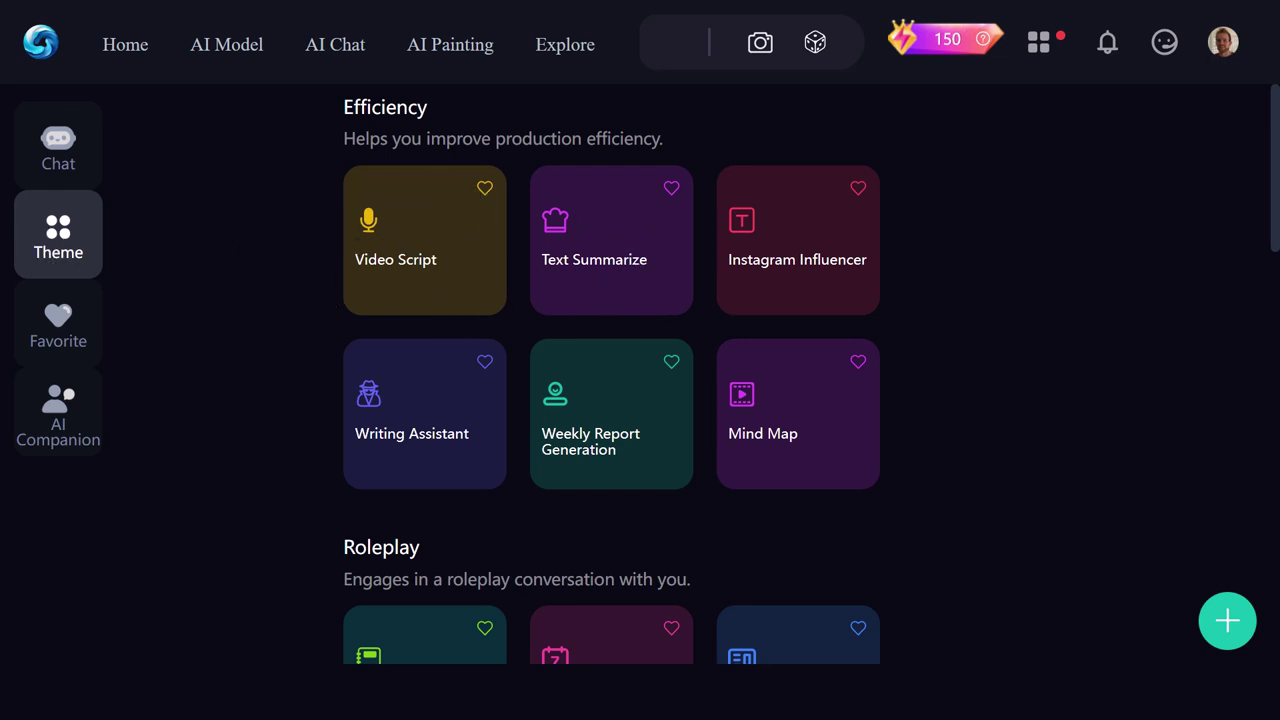
pyautogui.click(589, 251)
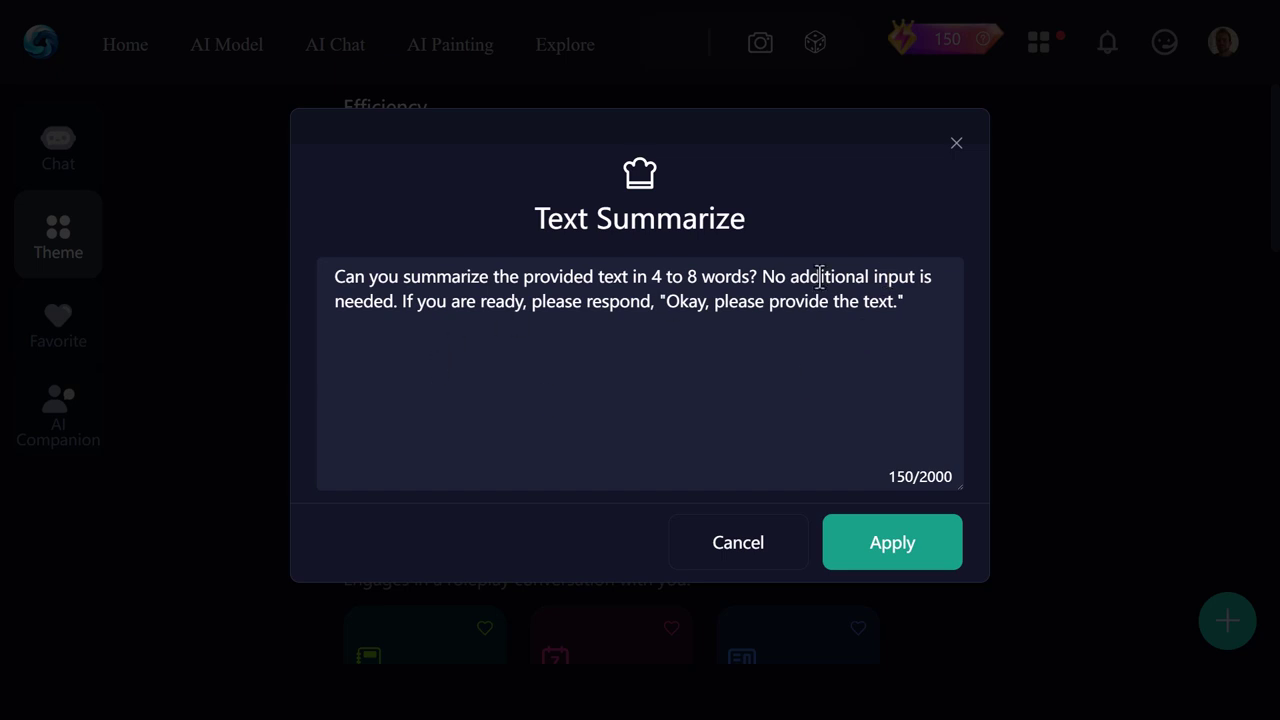
# Apply Text Summarize and send the pasted YouTube Studio editor paragraph for summarizing
pyautogui.click(922, 566)
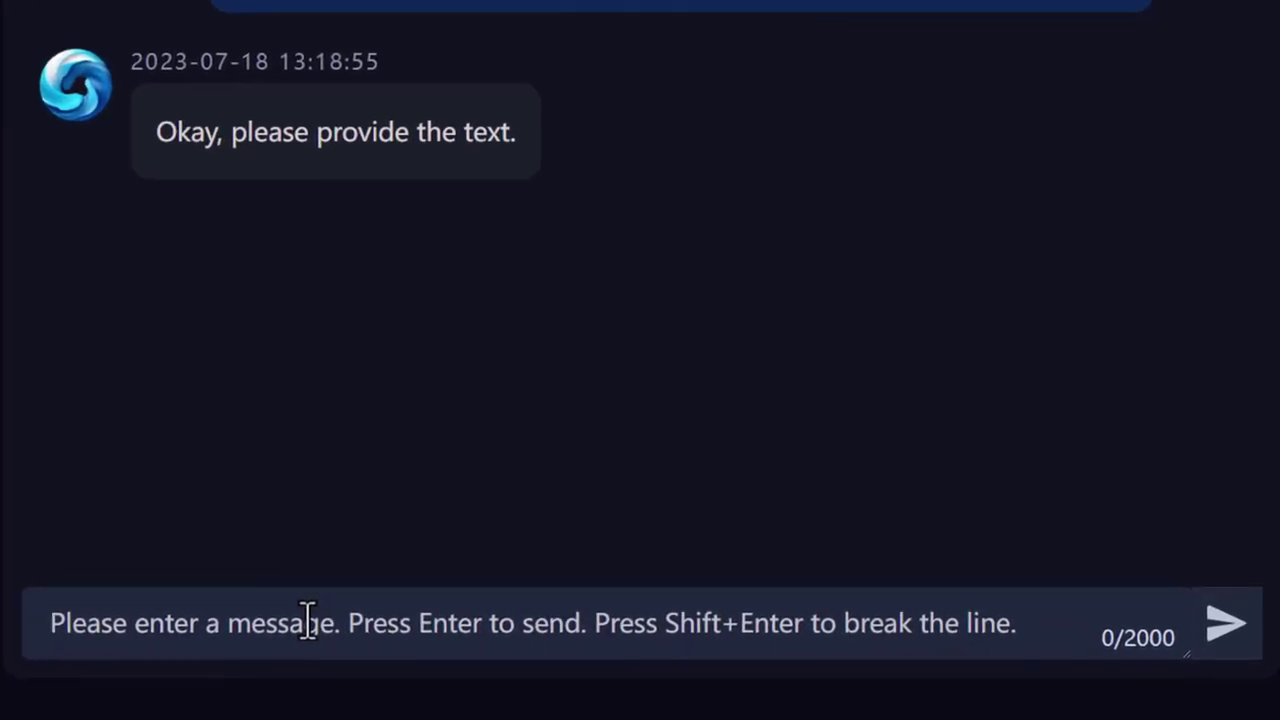
pyautogui.write('When you open up your video details in YouTube Studio, you’ll notice you have a tab on the left that says ‘editor’. In there you can add blur effects, royalty-free music and even trim / split your video.')
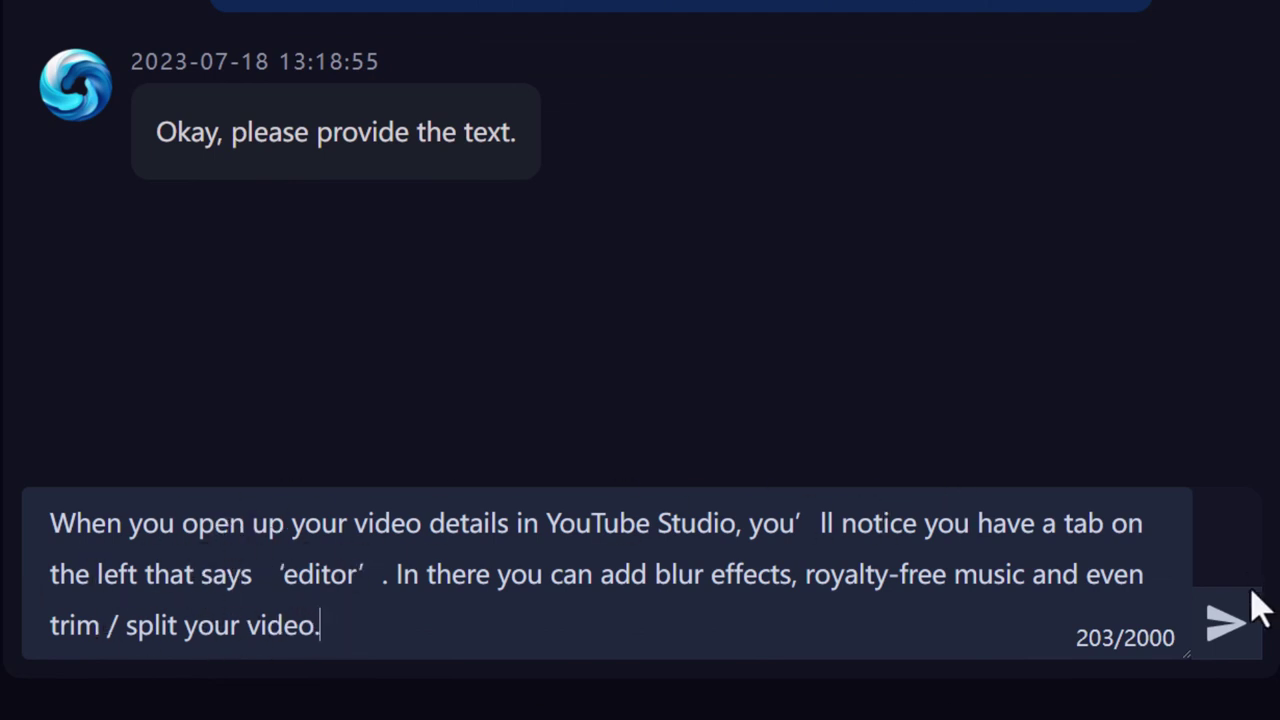
pyautogui.click(1229, 630)
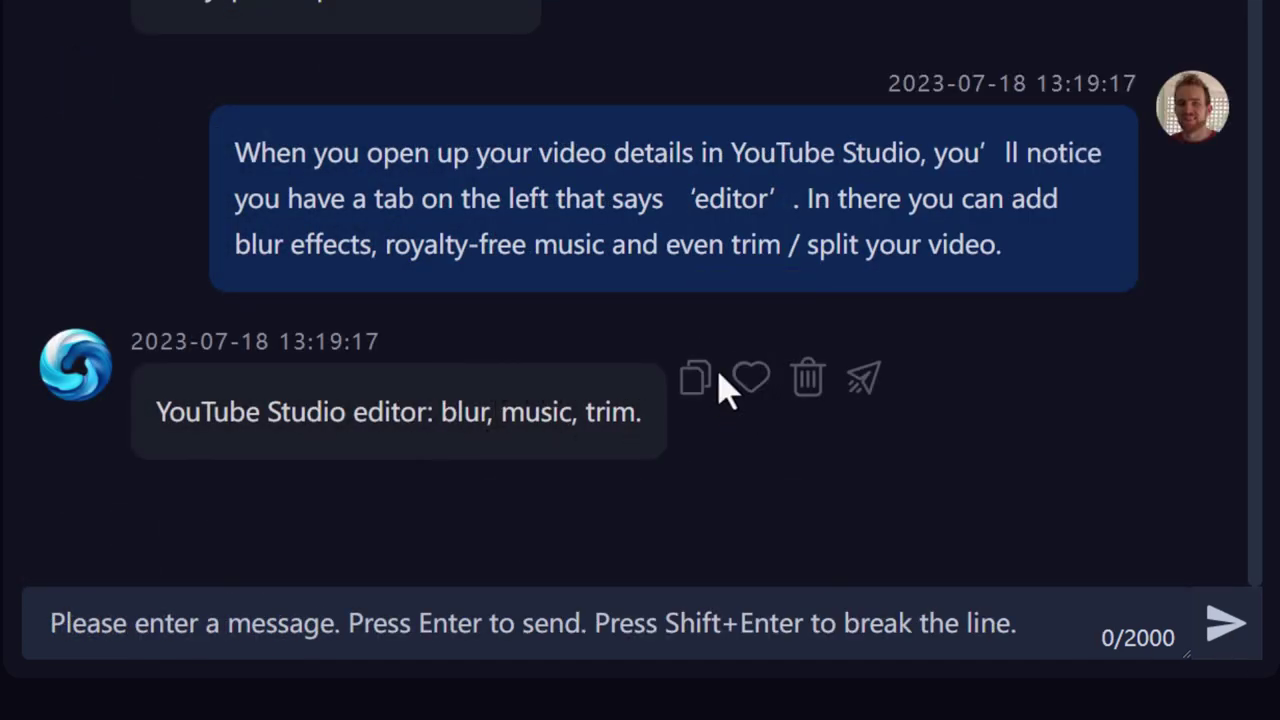
pyautogui.scroll(2, 625, 455)
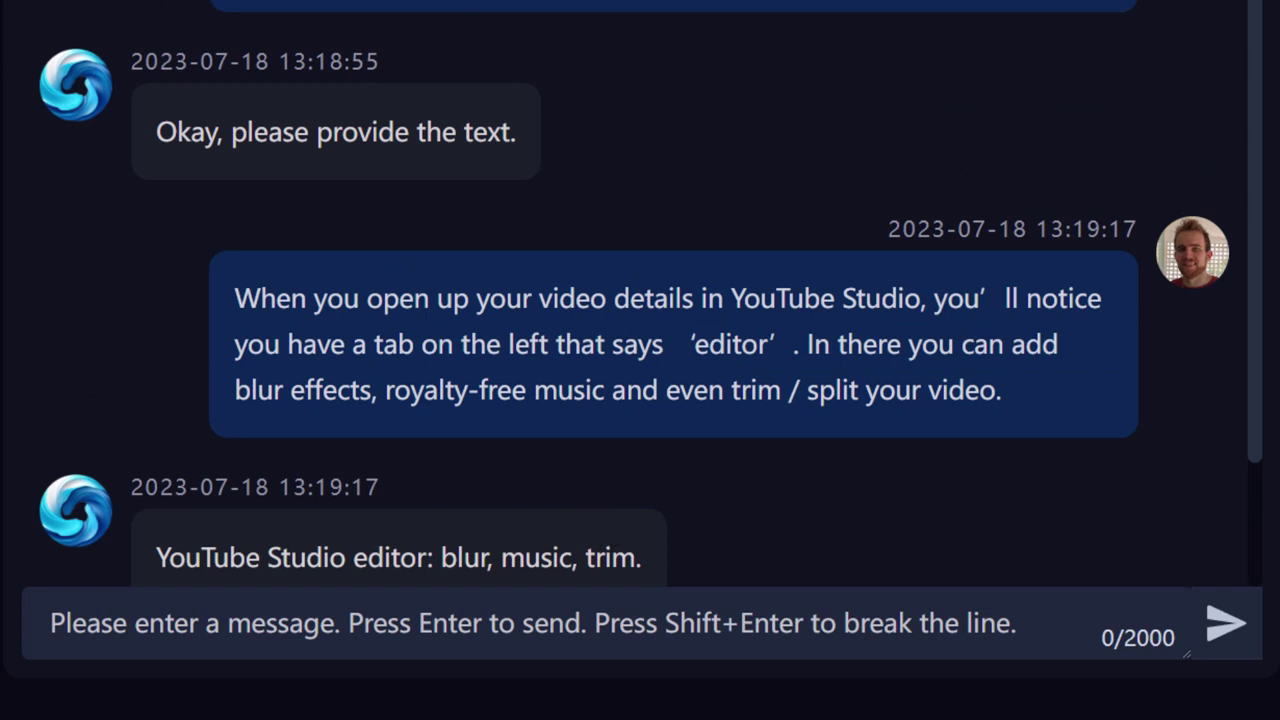
# Send the summarize prompt revised from '4 to 8 words' to '3 sentences'
pyautogui.click(397, 631)
pyautogui.write('Can you summarize the provided text in 4 to 8 words? No additional input is needed. If you are ready, please respond, "Okay, please provide the text."')
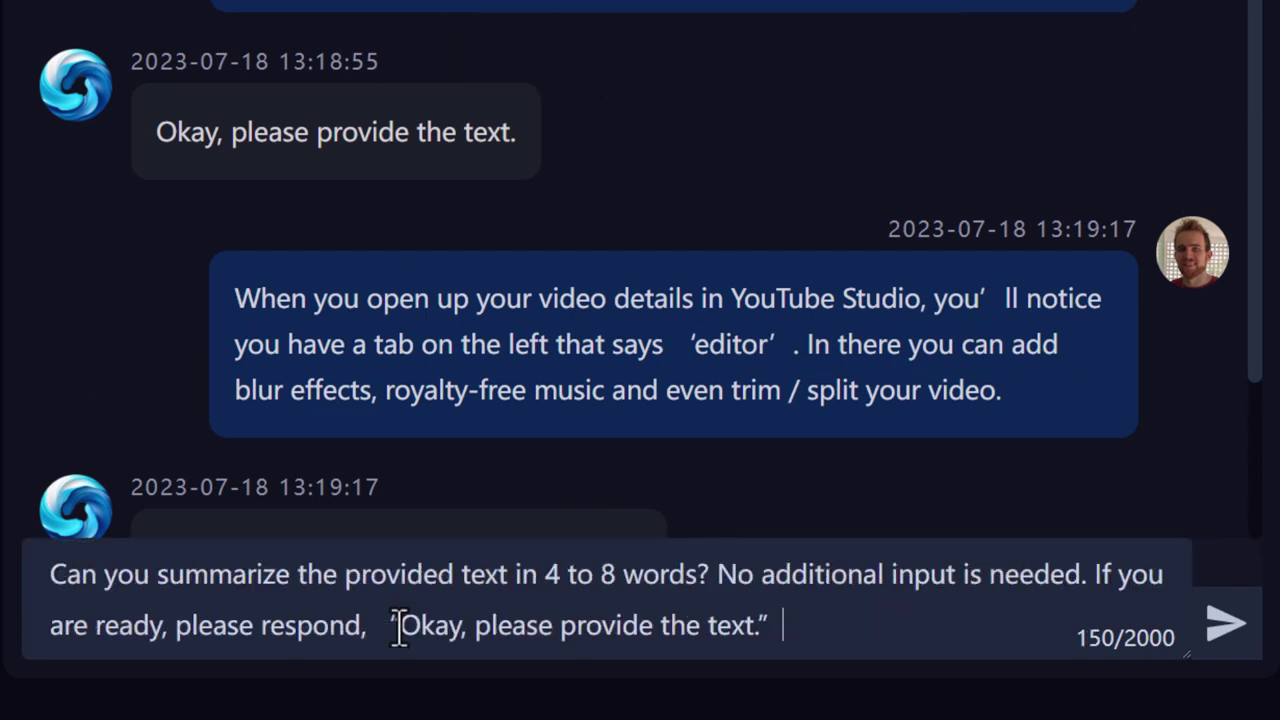
pyautogui.moveTo(612, 576); pyautogui.dragTo(537, 576)
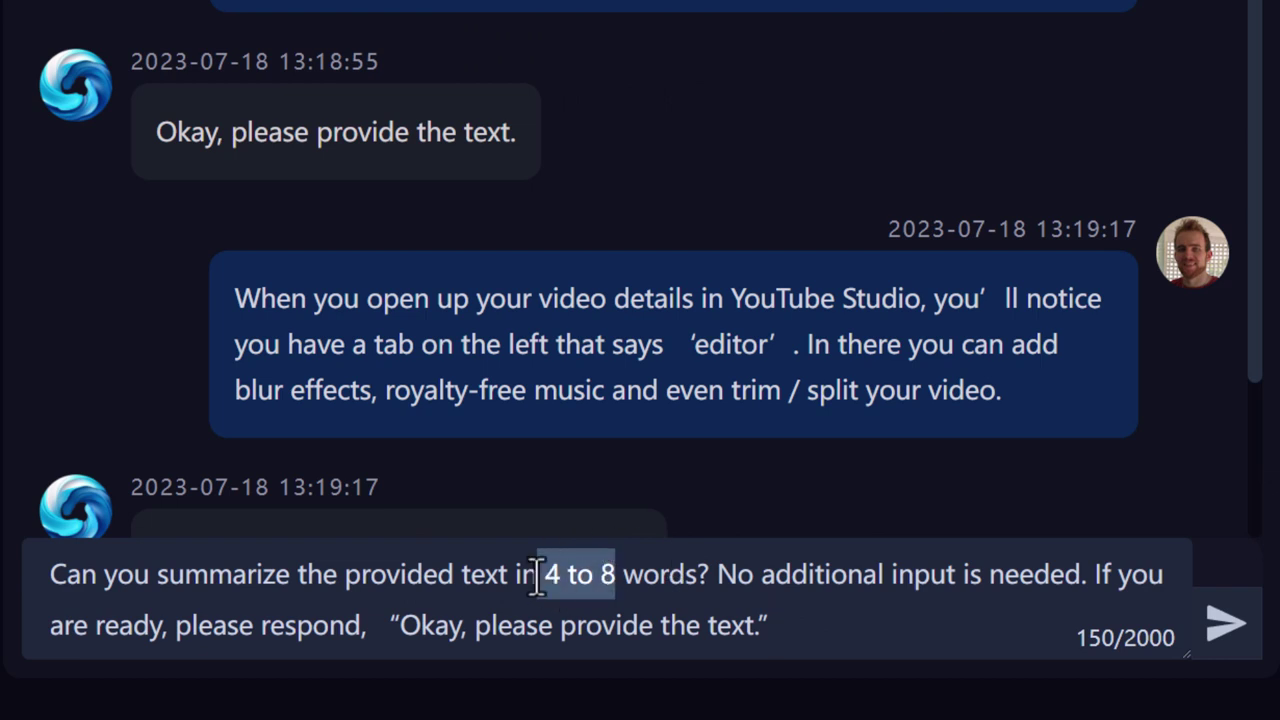
pyautogui.write('3')
pyautogui.hotkey('ctrl', 'Delete')
pyautogui.write('sentence')
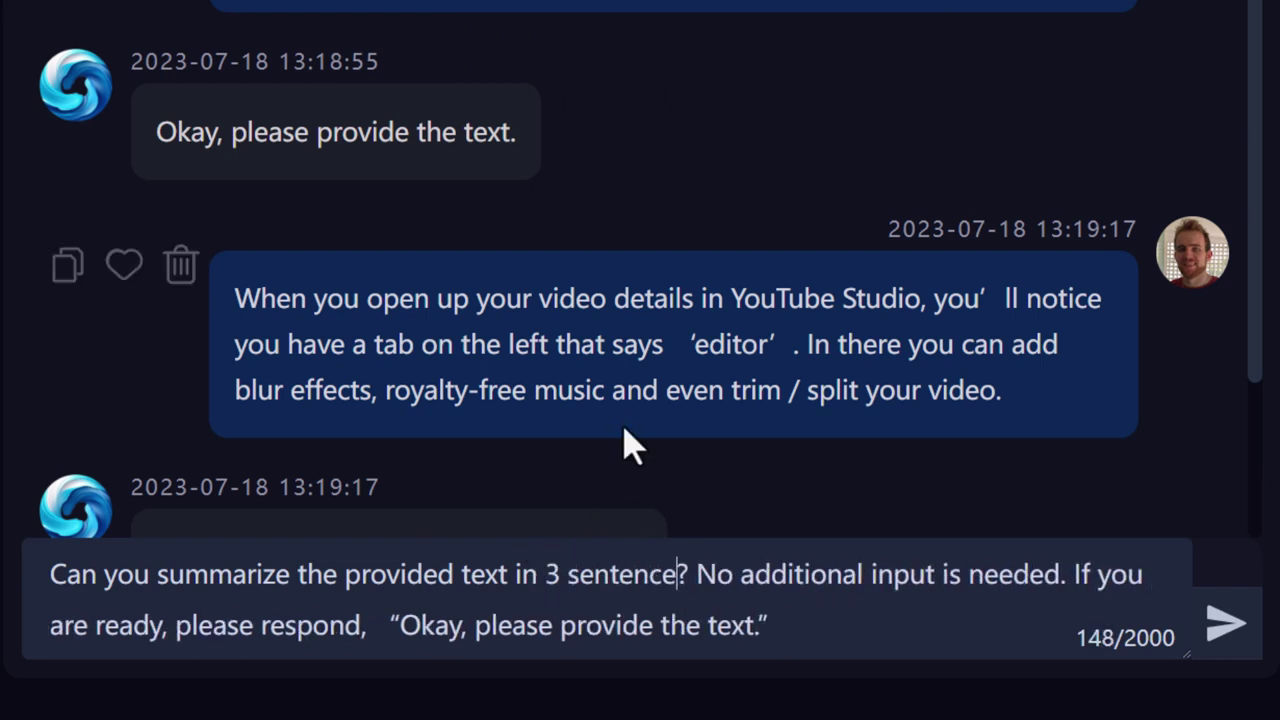
pyautogui.write('s')
pyautogui.hotkey('ctrl', 'End')
pyautogui.press('Left')
pyautogui.press('Left')
pyautogui.write('in 3 sent')
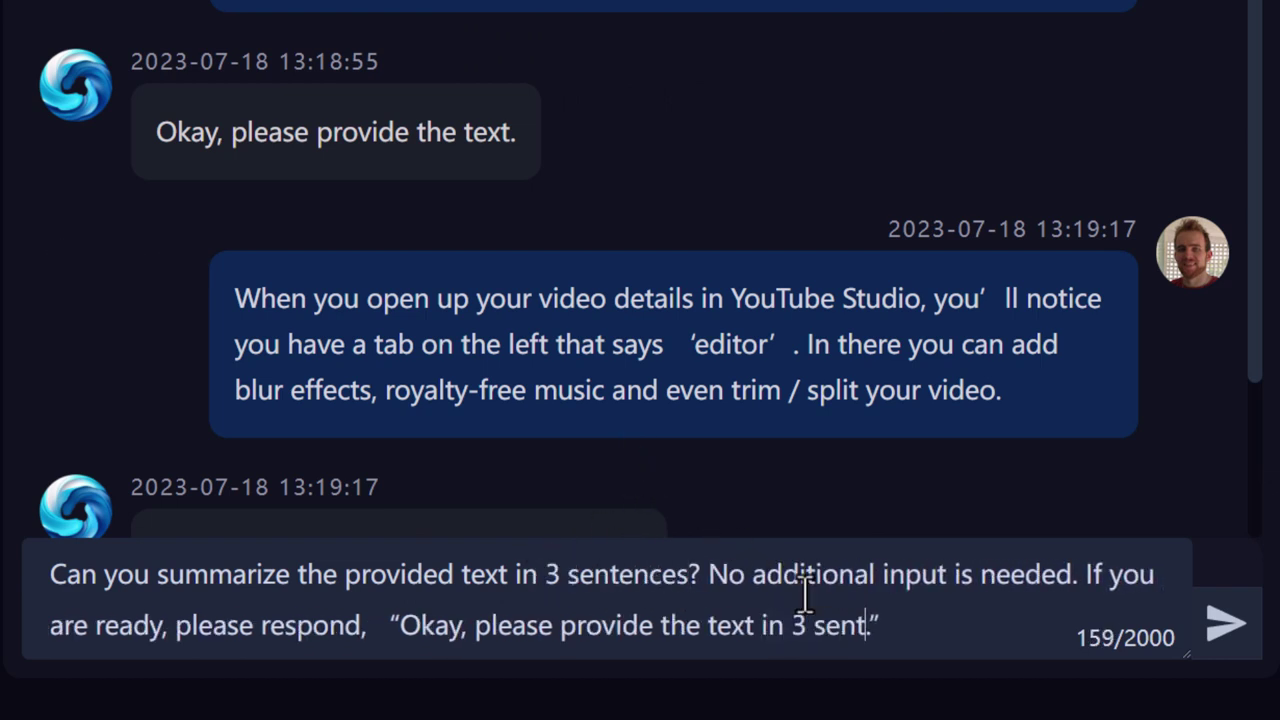
pyautogui.write('ences')
pyautogui.click(1228, 625)
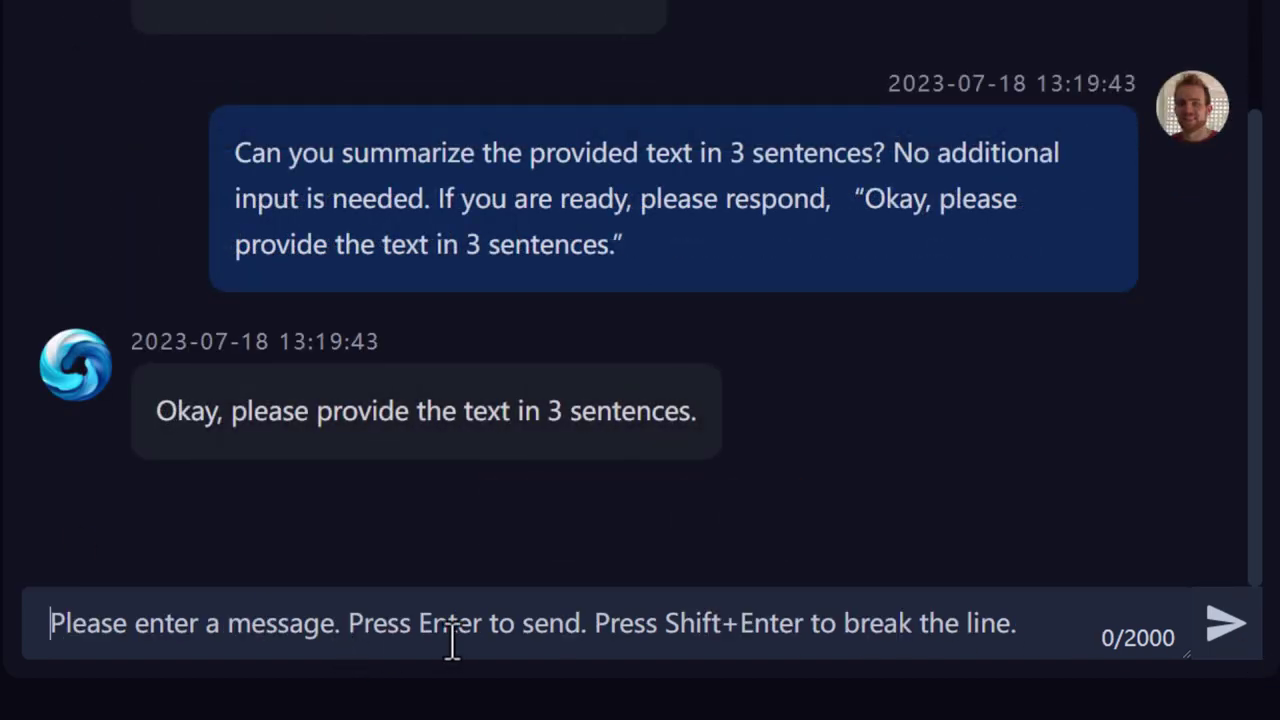
# Send the pasted cards and end screens article and review its three-sentence summary
pyautogui.hotkey('ctrl', 'v')
pyautogui.scroll(3, 238, 552)
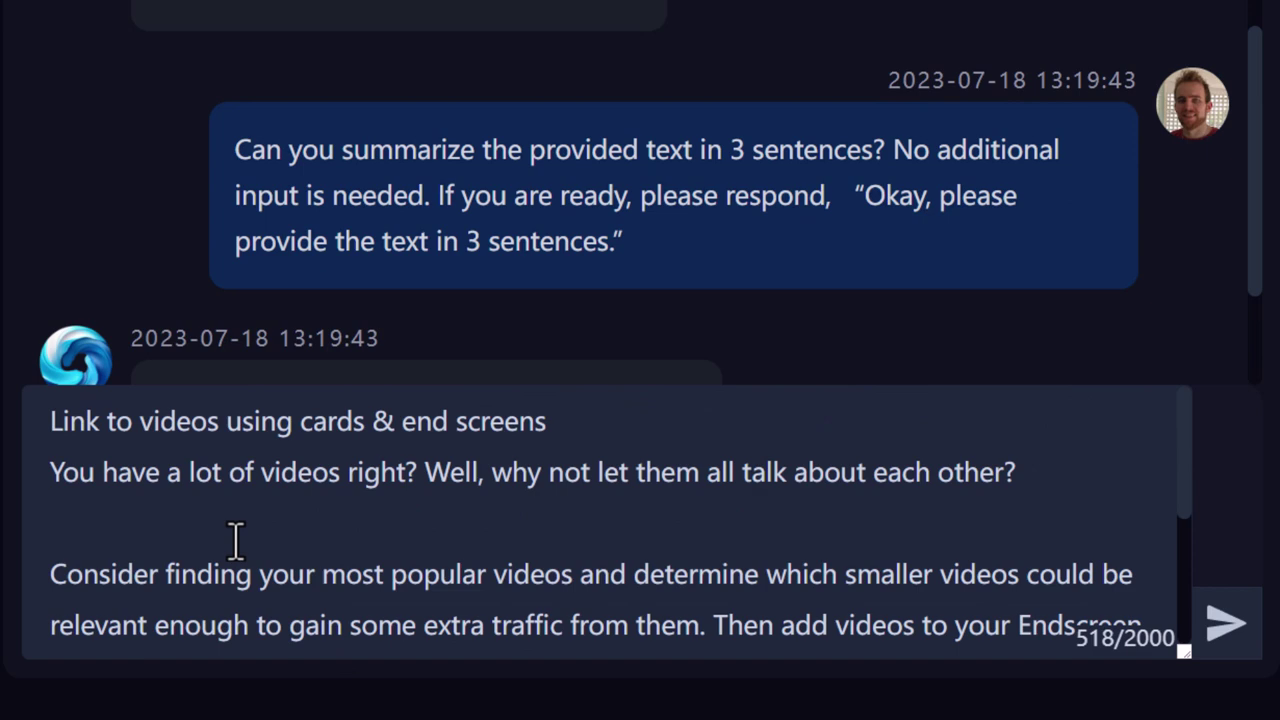
pyautogui.scroll(-5, 238, 552)
pyautogui.click(1224, 630)
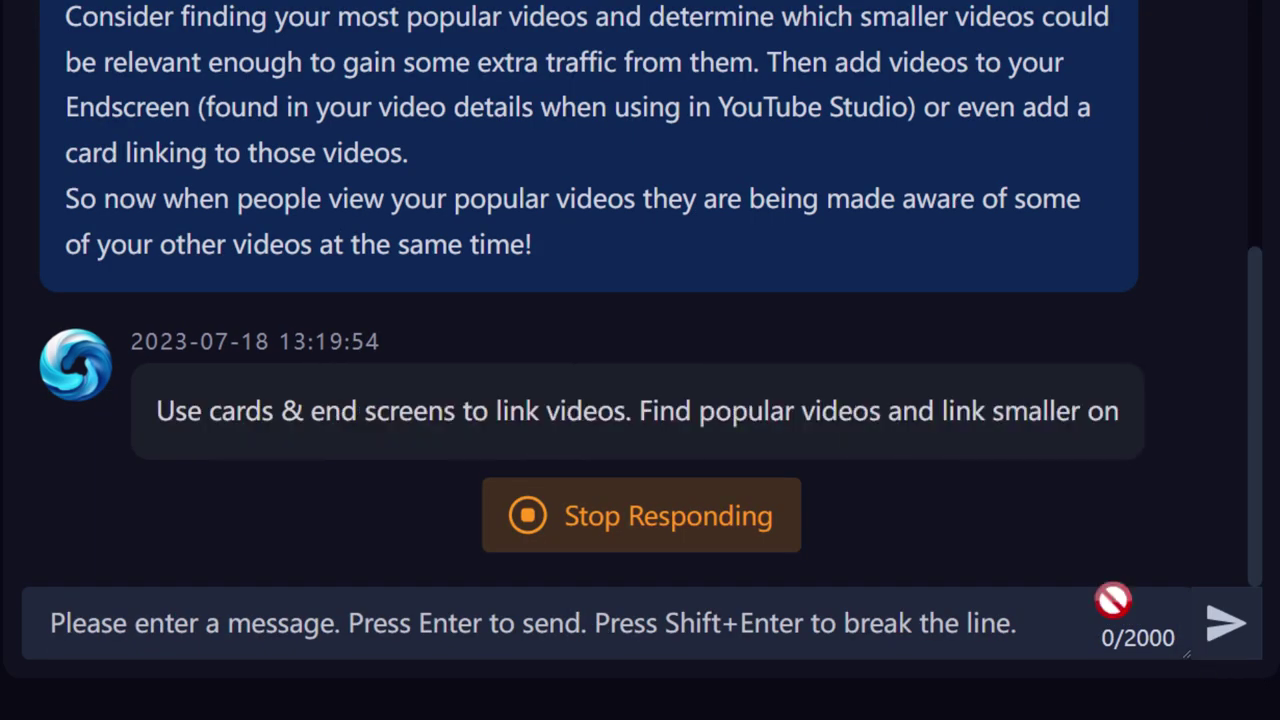
pyautogui.moveTo(157, 366); pyautogui.dragTo(762, 410)
pyautogui.click(766, 409)
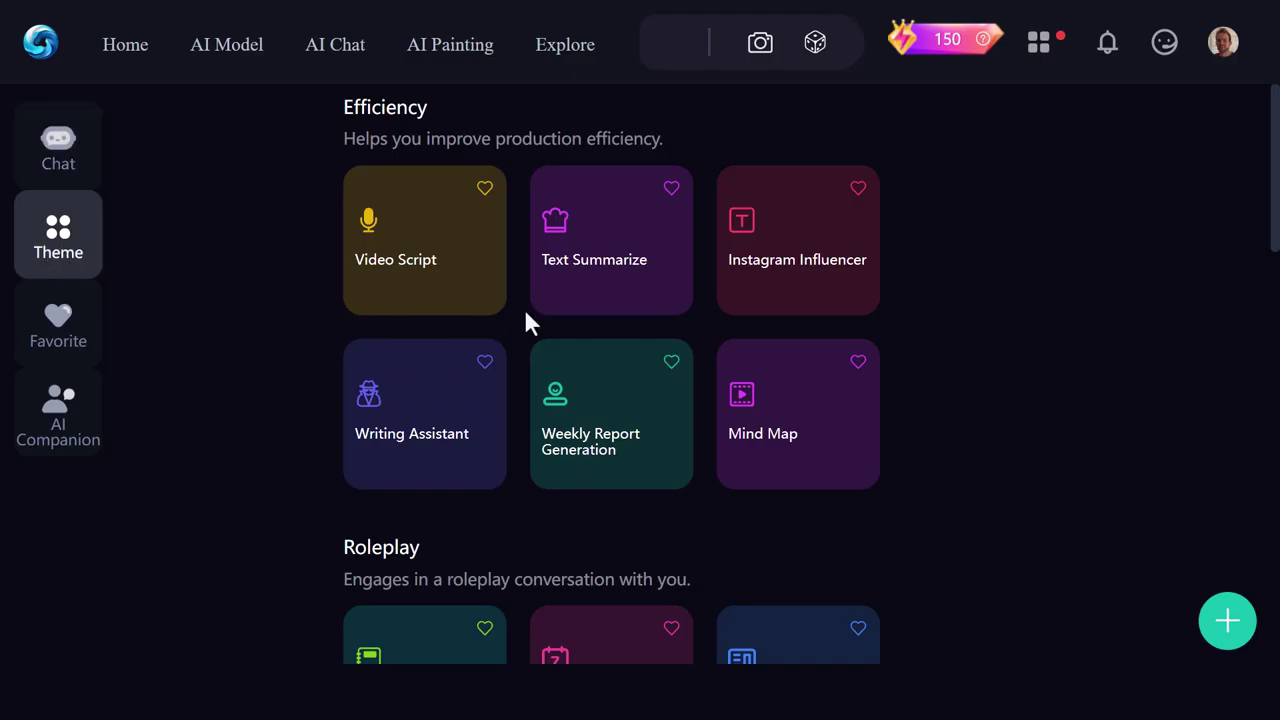
# Apply the Fitness Trainer theme and ask how someone unable to do one push-up gets stronger
pyautogui.scroll(-4, 530, 322)
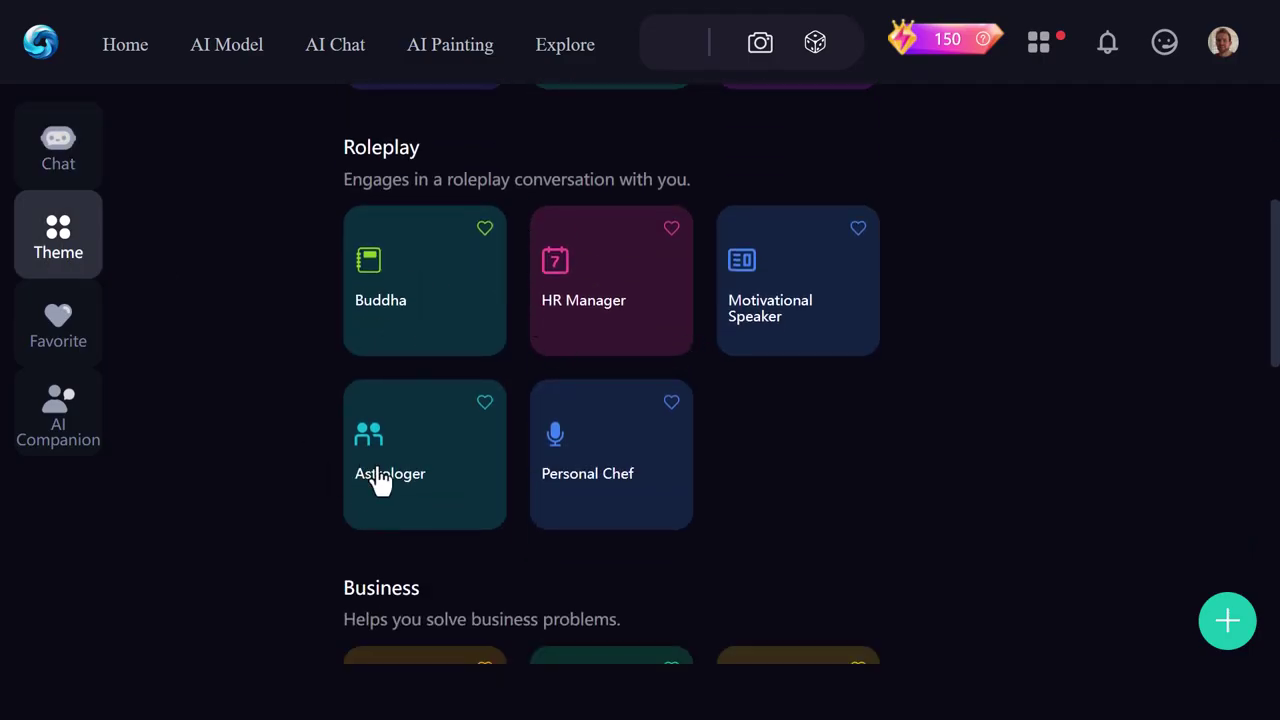
pyautogui.scroll(-3, 398, 470)
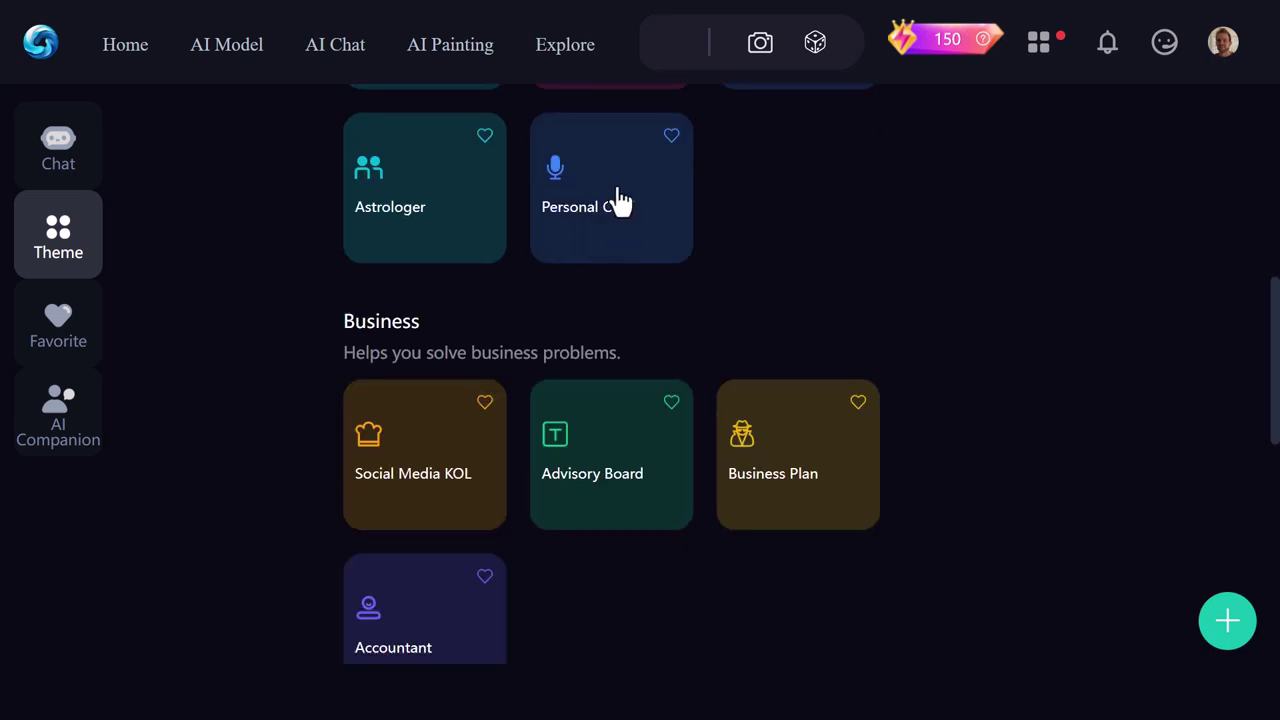
pyautogui.scroll(-5, 395, 392)
pyautogui.scroll(-1, 408, 395)
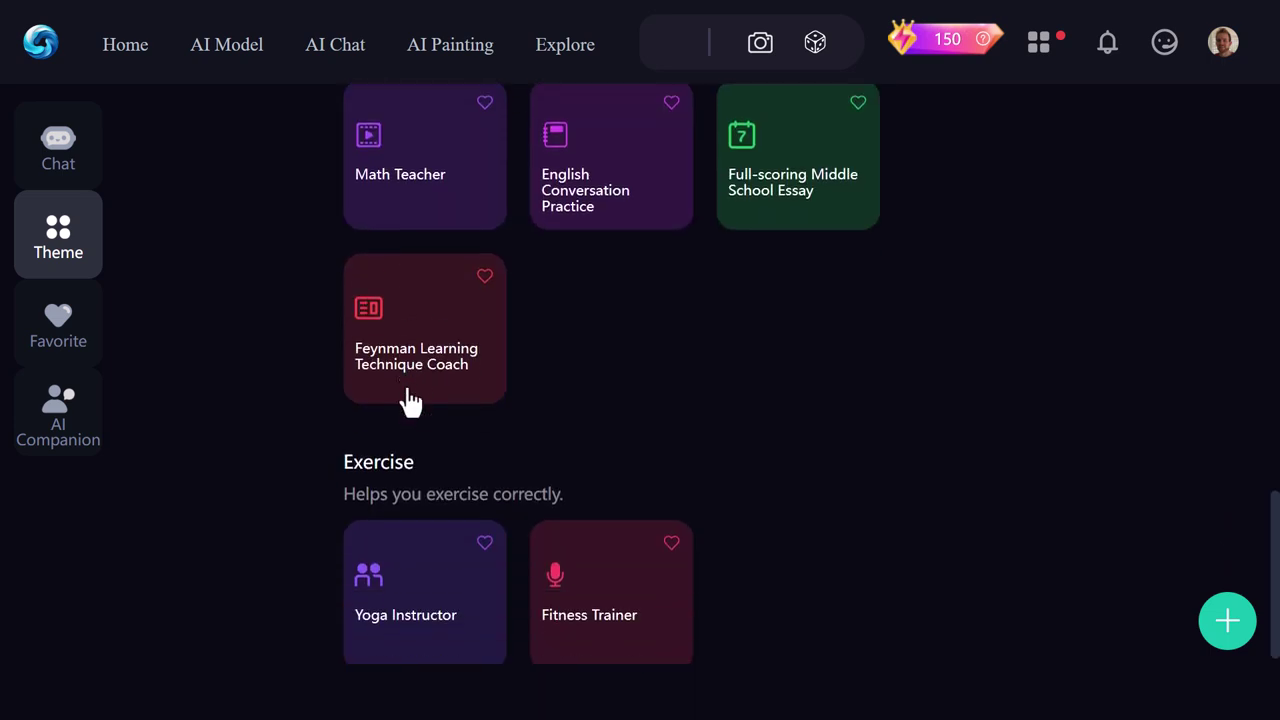
pyautogui.click(570, 577)
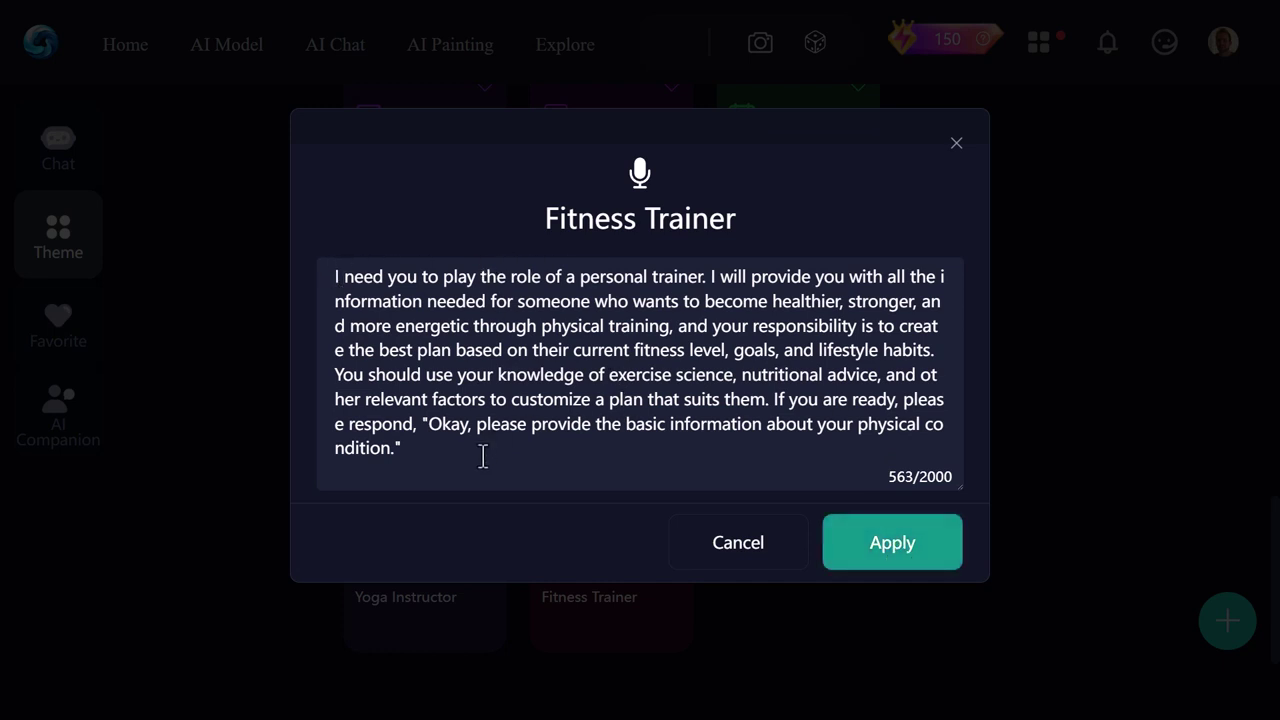
pyautogui.click(876, 542)
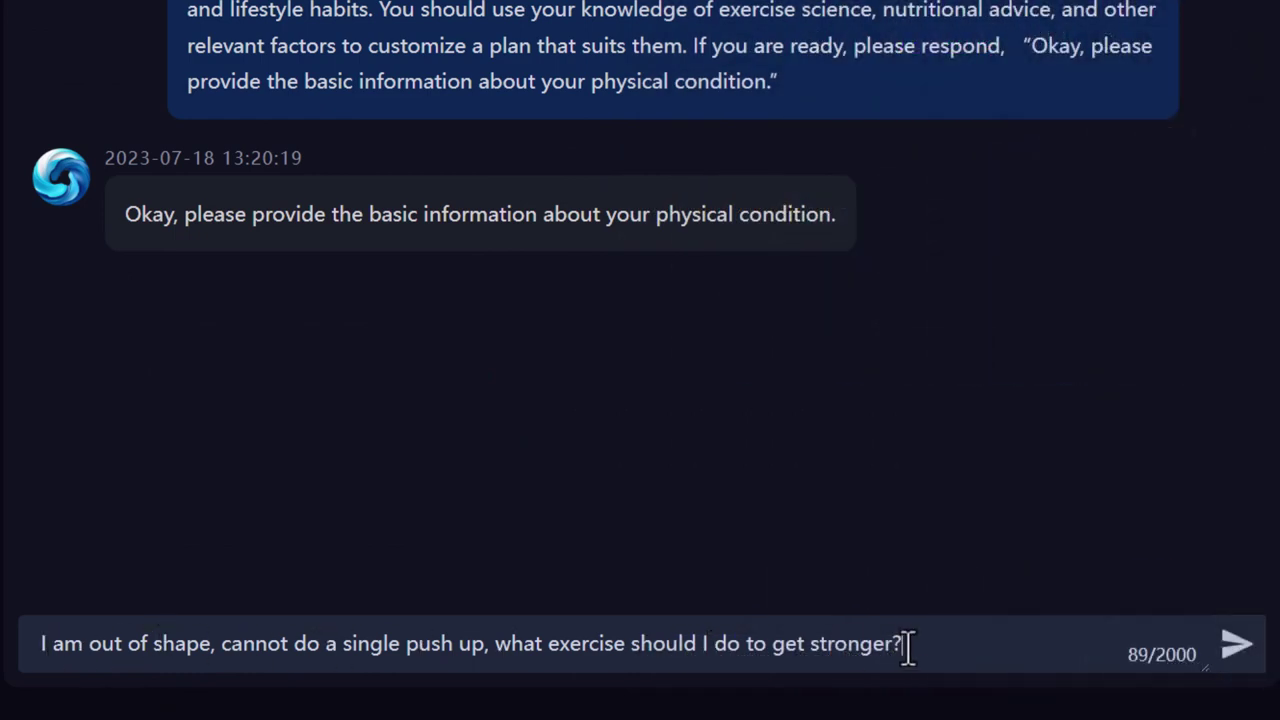
pyautogui.click(1240, 656)
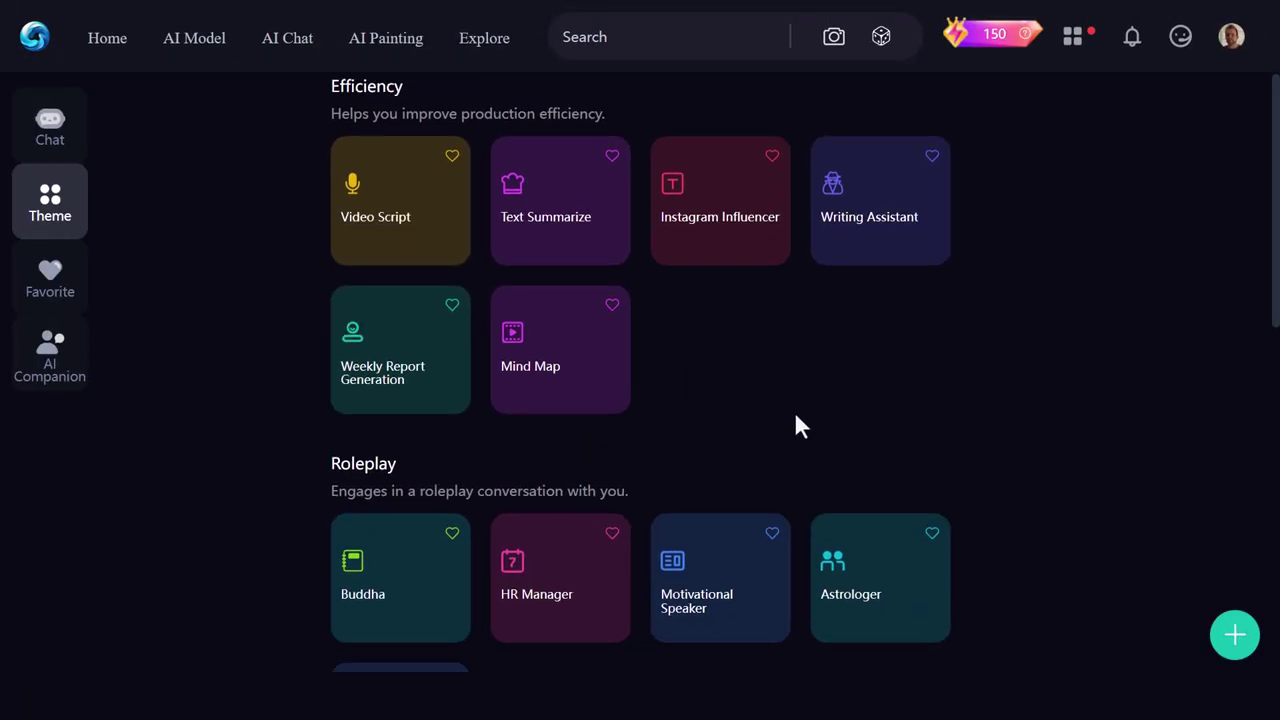
# Scroll down the Theme gallery past the Learning and Exercise themes, then back up
pyautogui.scroll(-3, 790, 420)
pyautogui.scroll(-2, 756, 408)
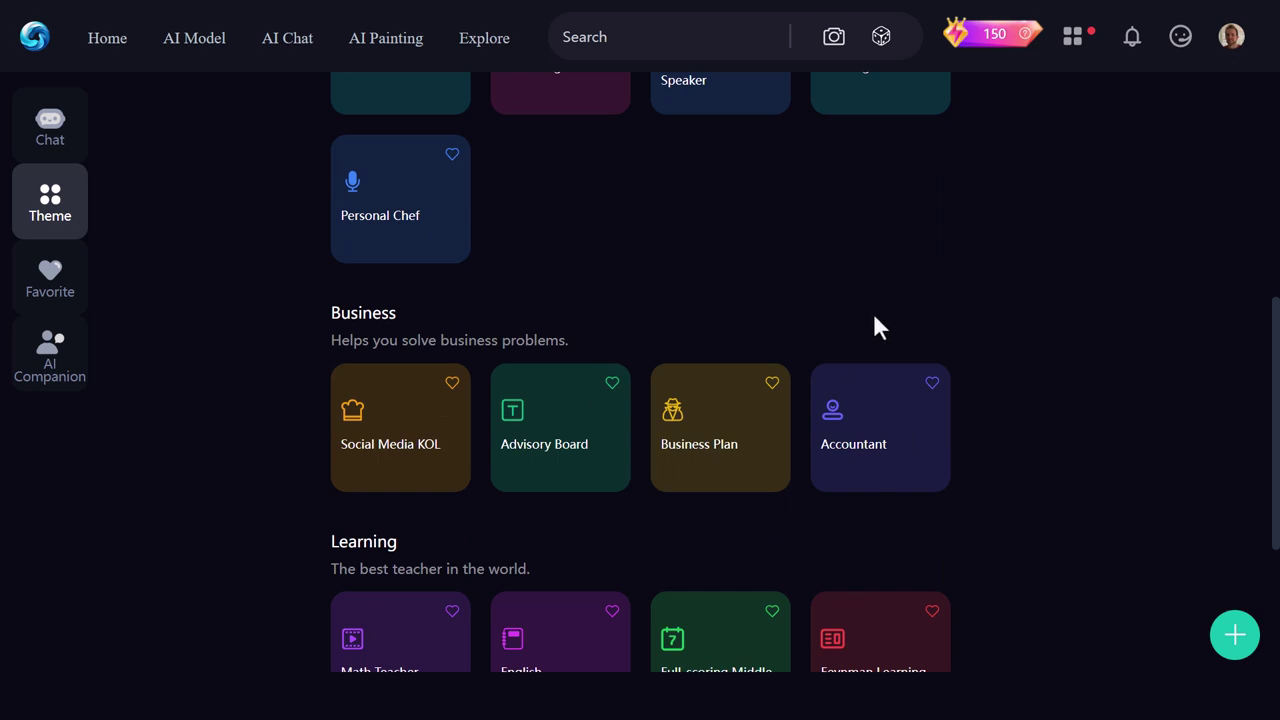
pyautogui.scroll(-3, 805, 240)
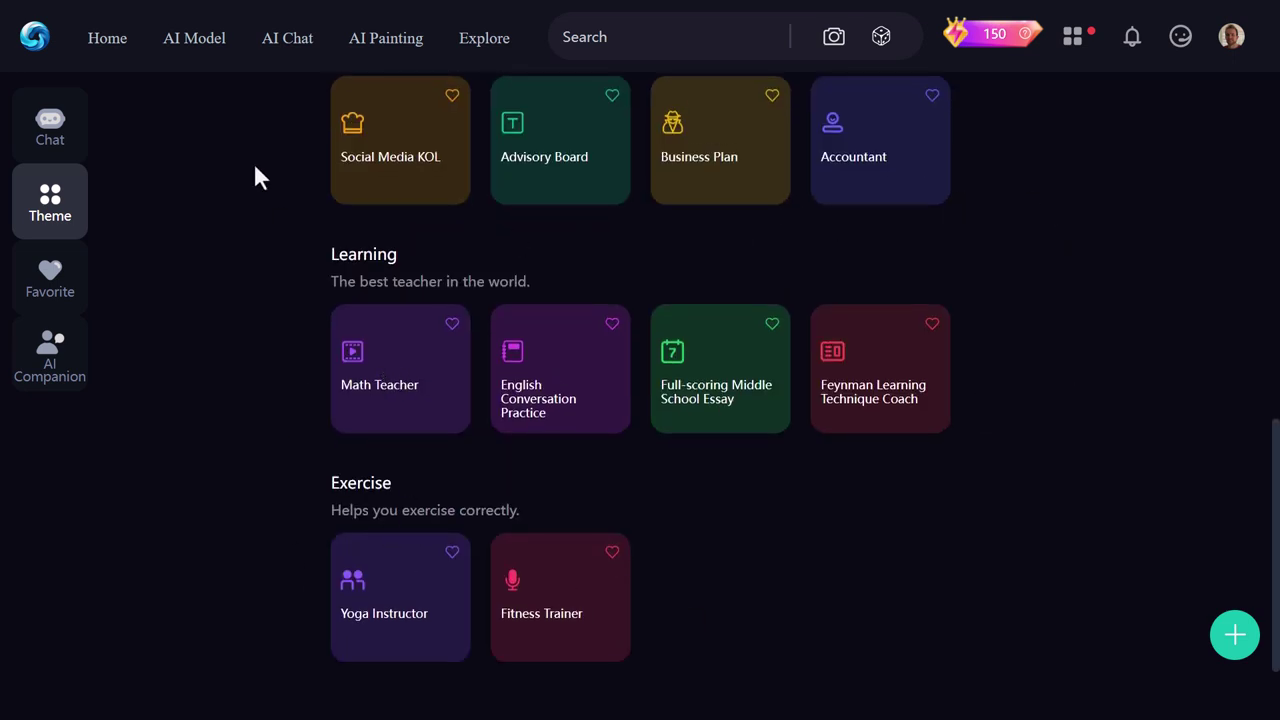
pyautogui.scroll(2, 697, 194)
pyautogui.scroll(3, 400, 354)
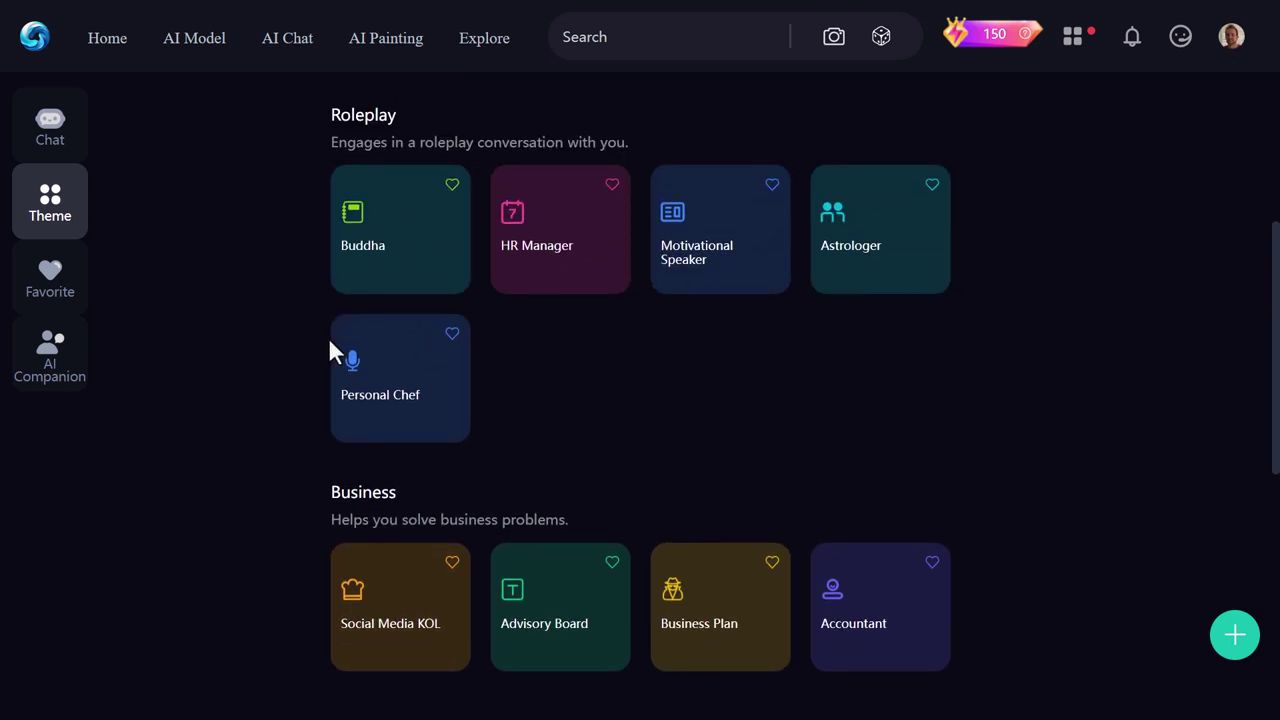
pyautogui.scroll(4, 500, 291)
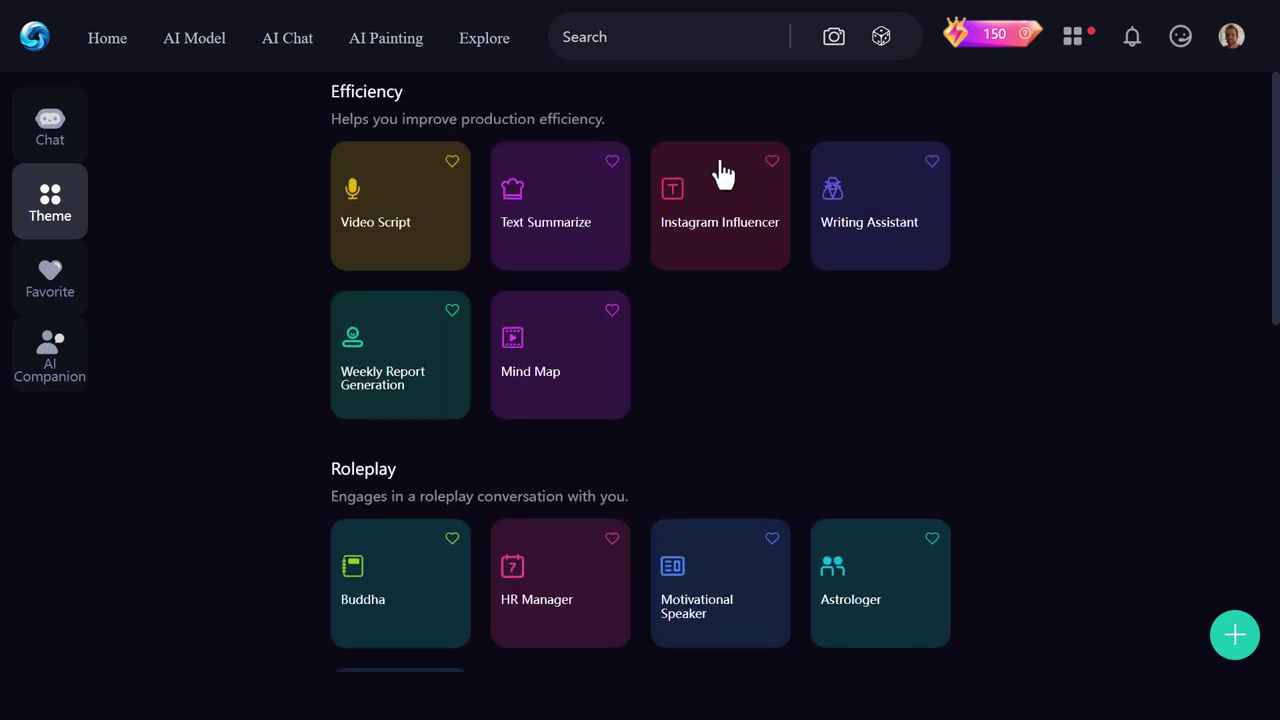
pyautogui.click(52, 358)
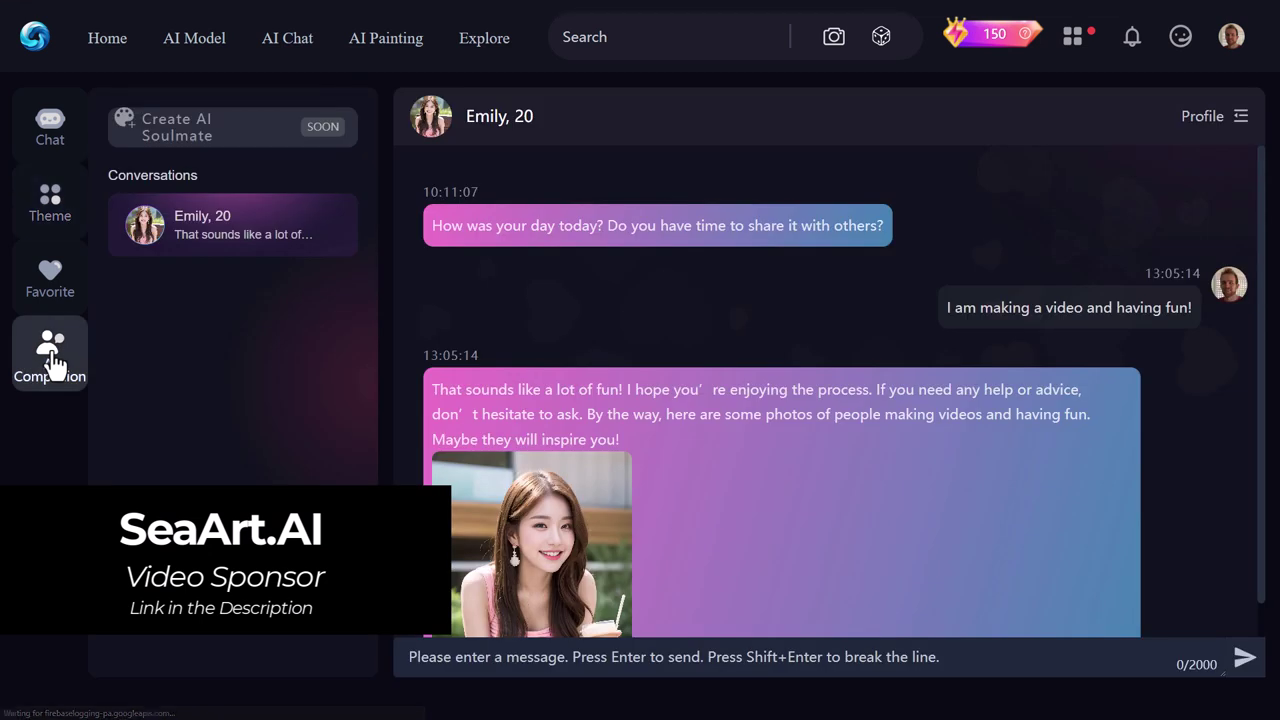
pyautogui.scroll(-1, 920, 383)
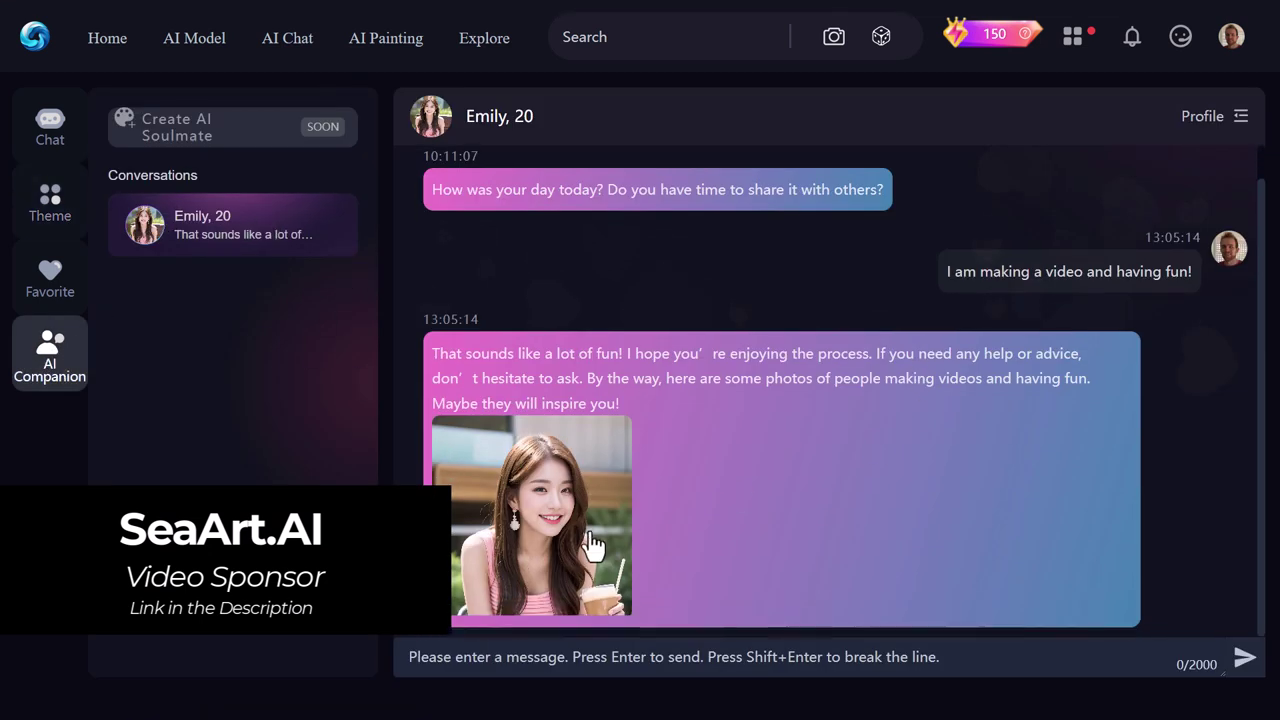
pyautogui.scroll(1, 541, 387)
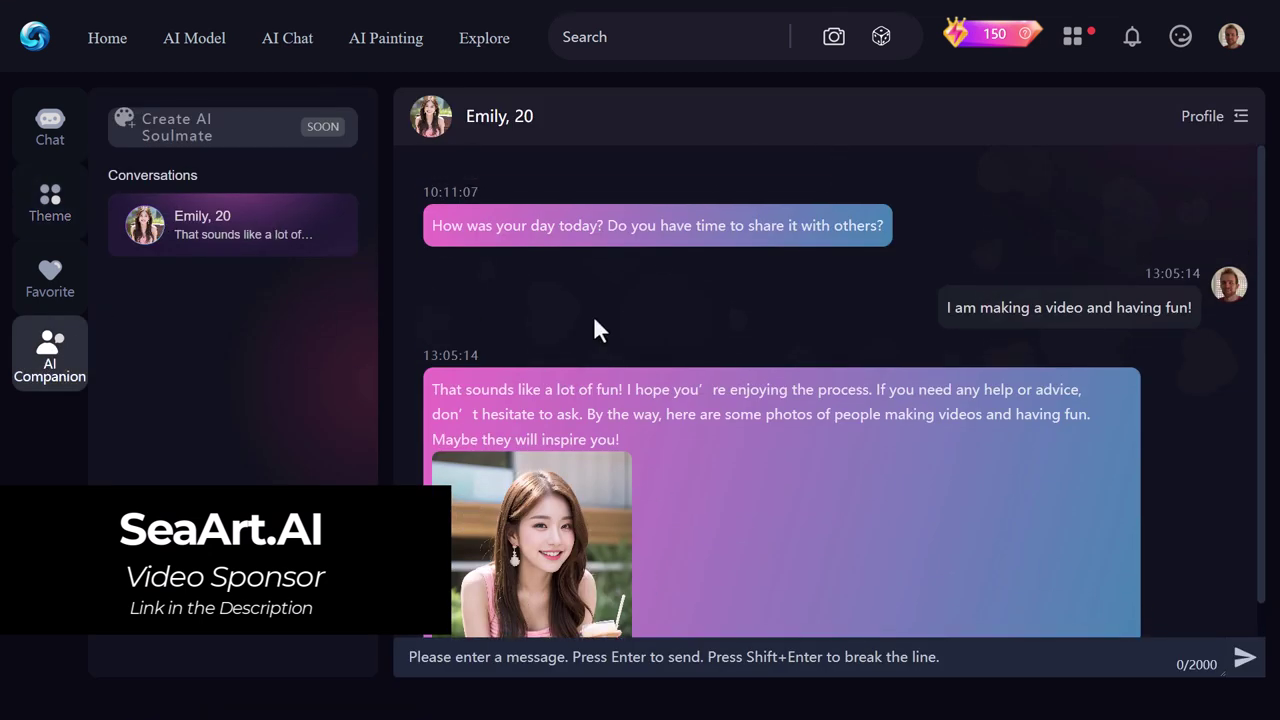